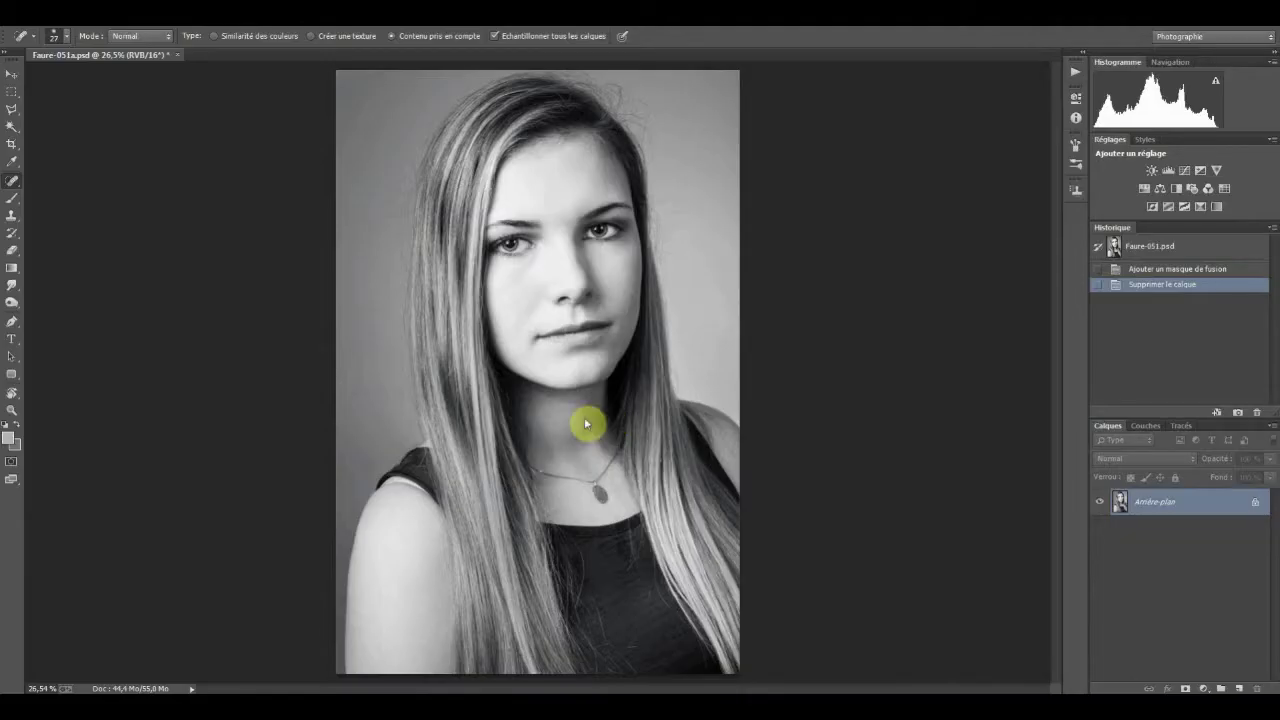
# - Zoom and pan the view to bring the left shoulder and arm into view
pyautogui.scroll(2, 340, 376)
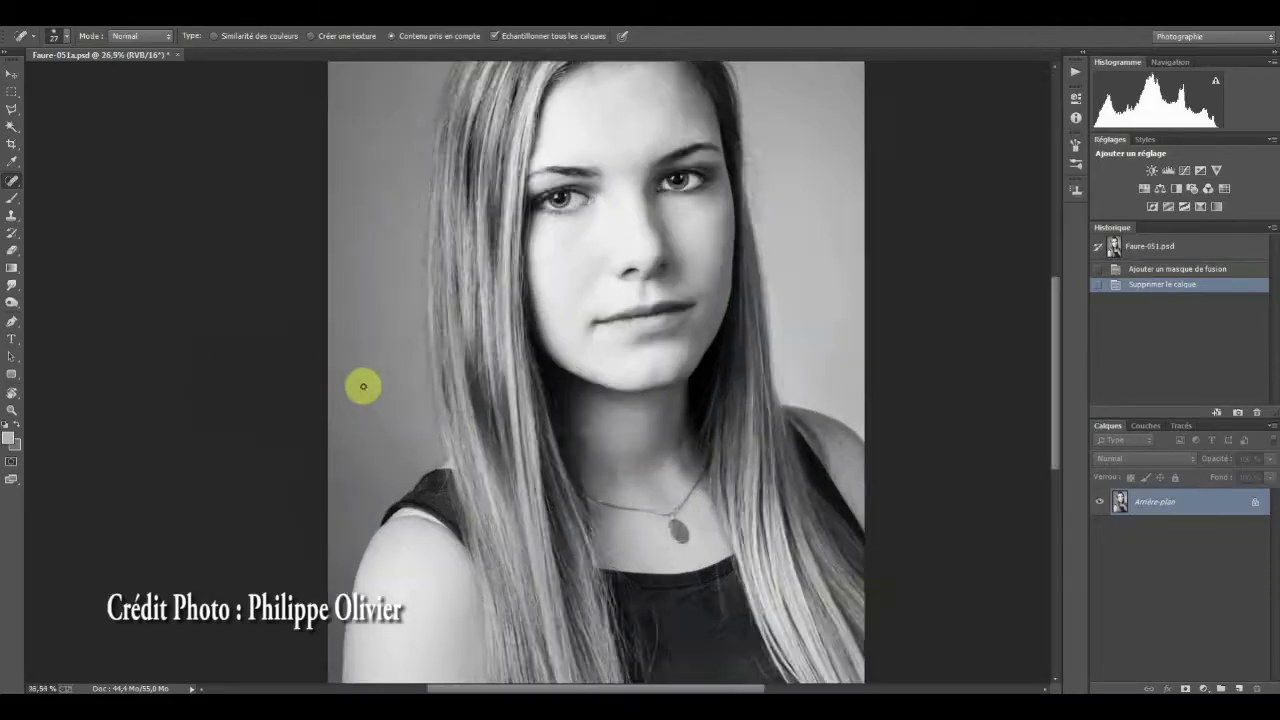
pyautogui.scroll(2, 355, 385)
pyautogui.scroll(3, 363, 385)
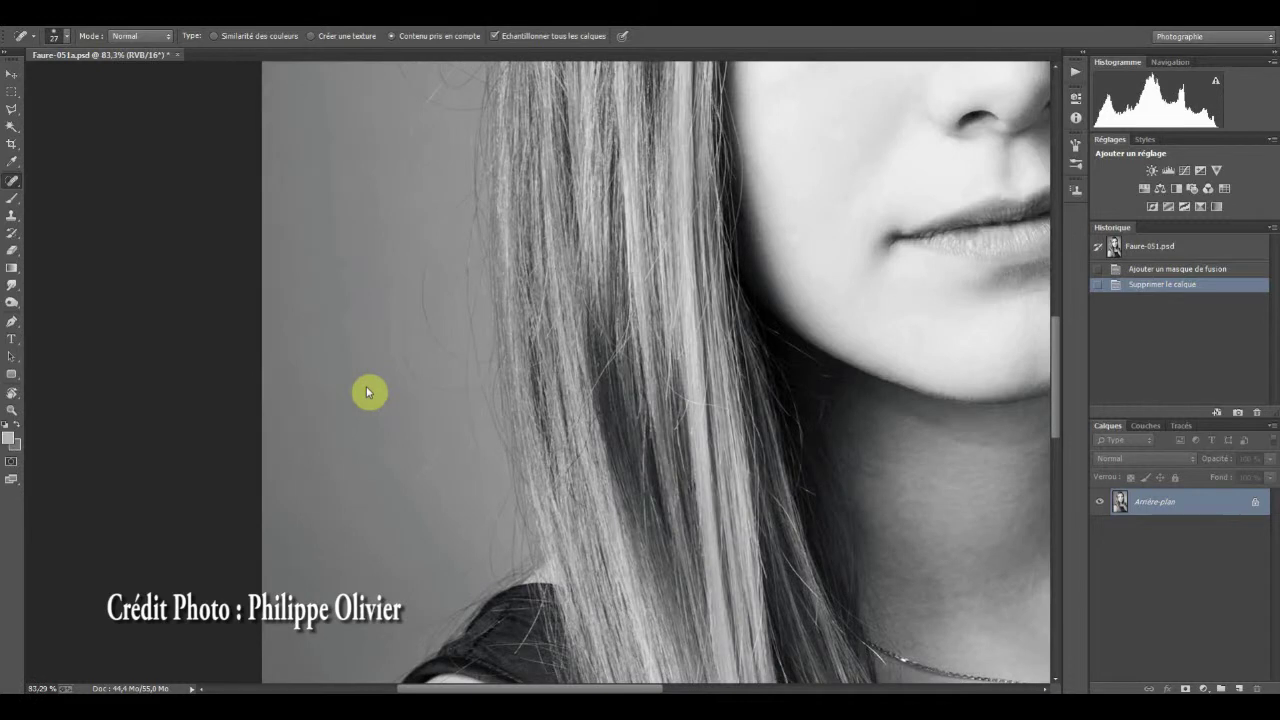
pyautogui.scroll(1, 380, 388)
pyautogui.scroll(6, 491, 343)
pyautogui.scroll(4, 543, 634)
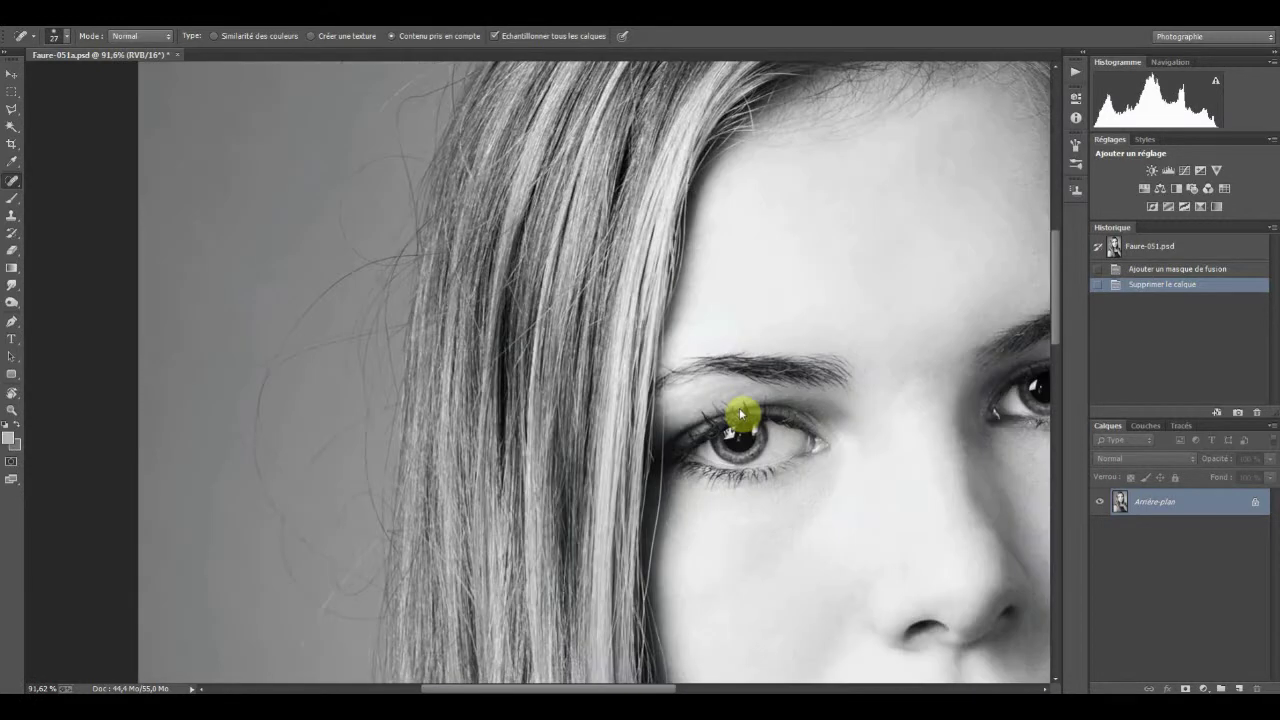
pyautogui.moveTo(738, 408)
pyautogui.mouseDown()
pyautogui.moveTo(551, 575)
pyautogui.moveTo(514, 544)
pyautogui.moveTo(523, 472)
pyautogui.moveTo(477, 366)
pyautogui.moveTo(852, 350)
pyautogui.mouseUp()
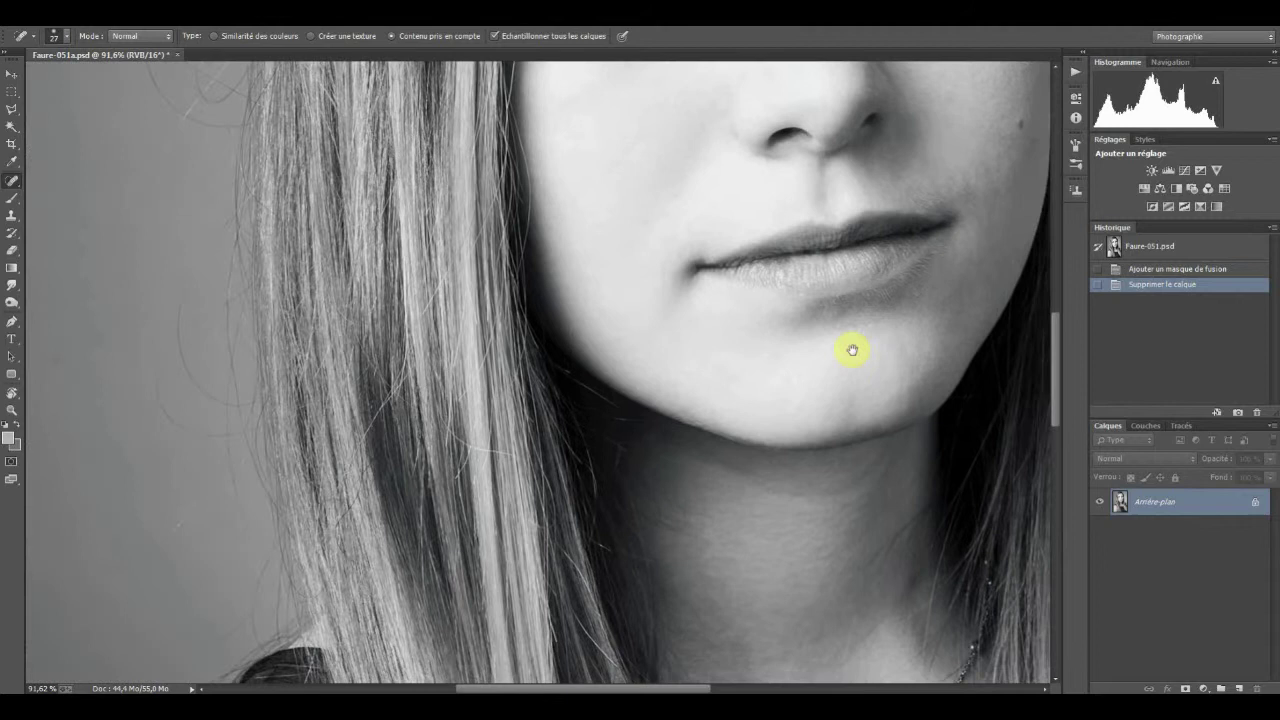
pyautogui.scroll(-3, 639, 580)
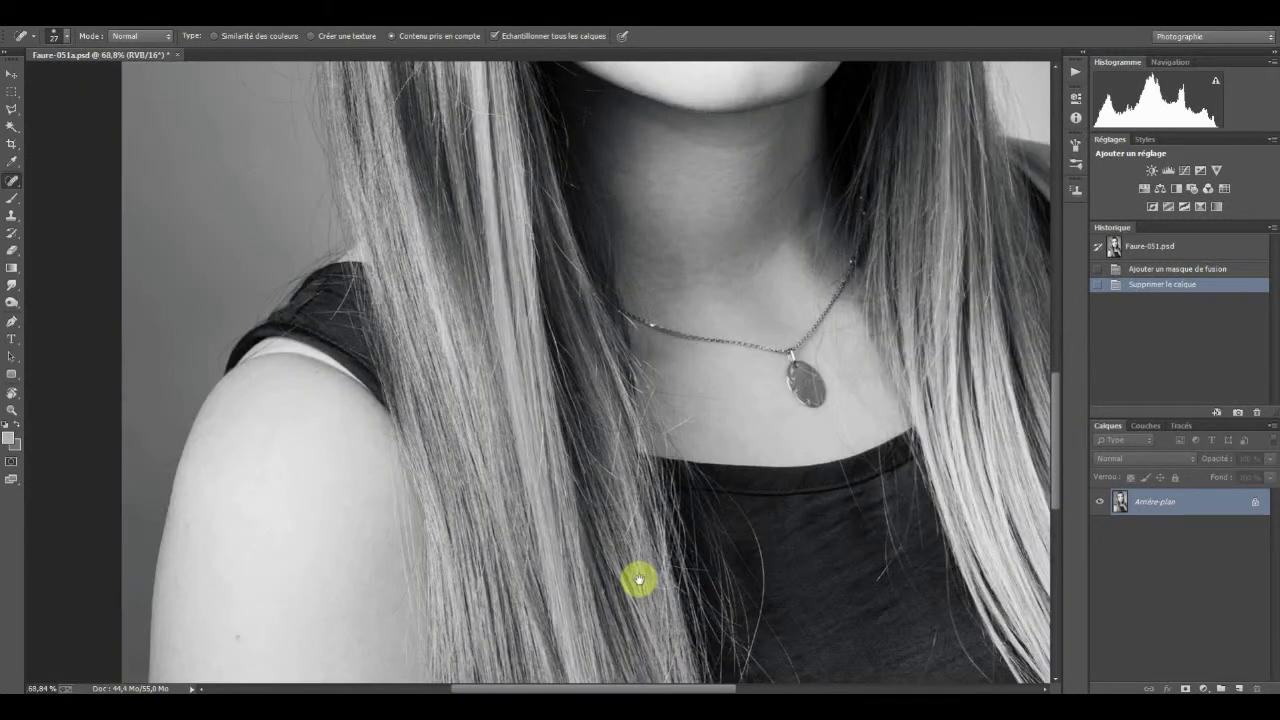
pyautogui.scroll(-3, 639, 580)
pyautogui.moveTo(537, 449); pyautogui.dragTo(591, 428)
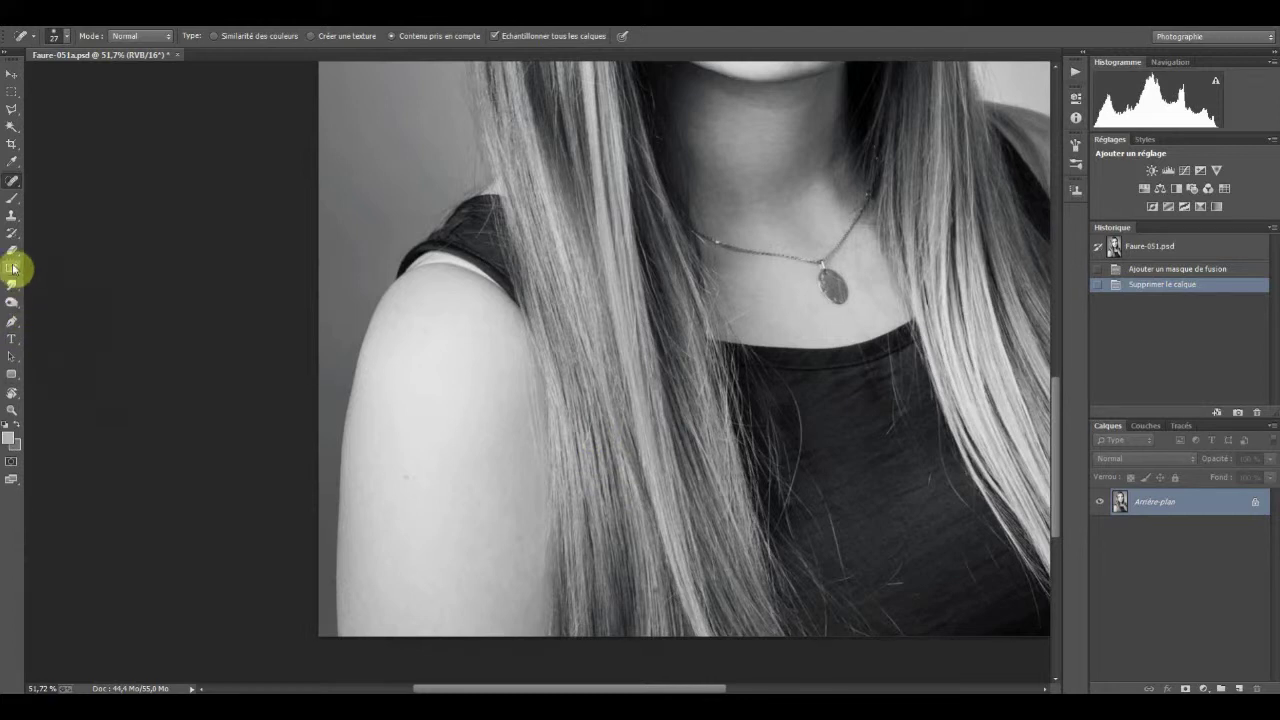
# - Start a Pen work path below the image and trace it up the left arm edge
pyautogui.click(11, 321)
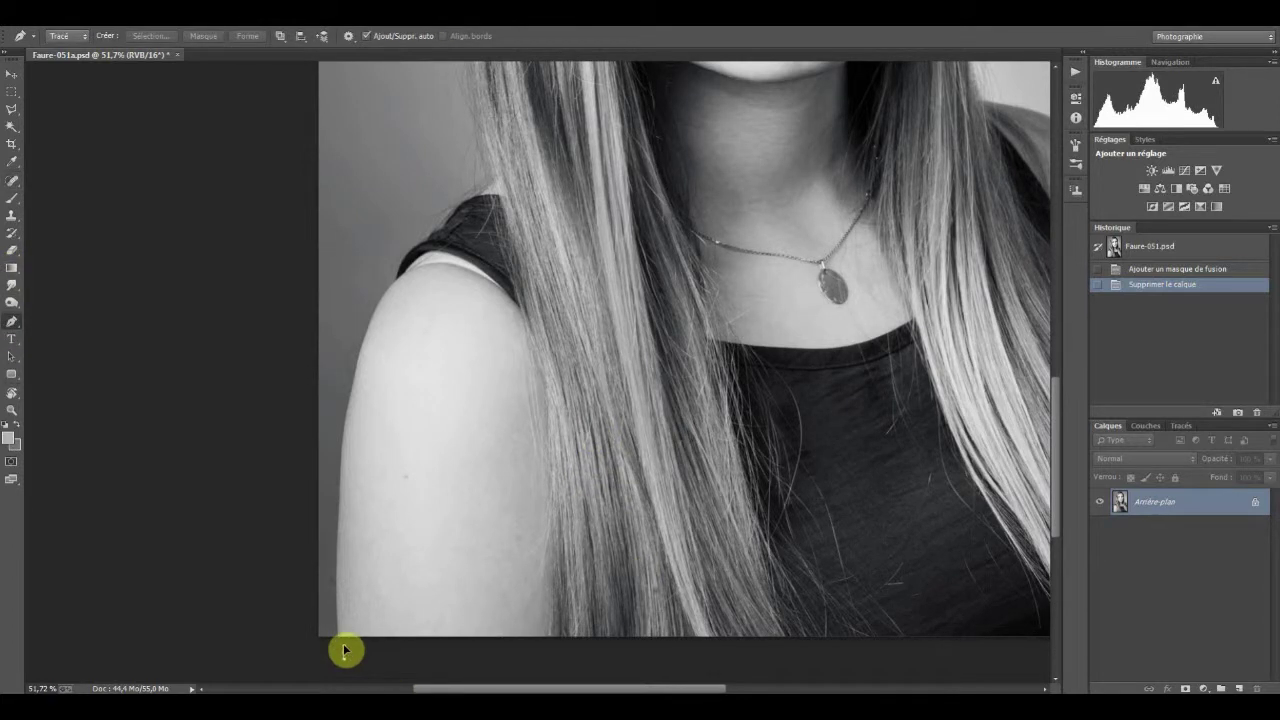
pyautogui.click(344, 651)
pyautogui.moveTo(340, 544); pyautogui.dragTo(342, 482)
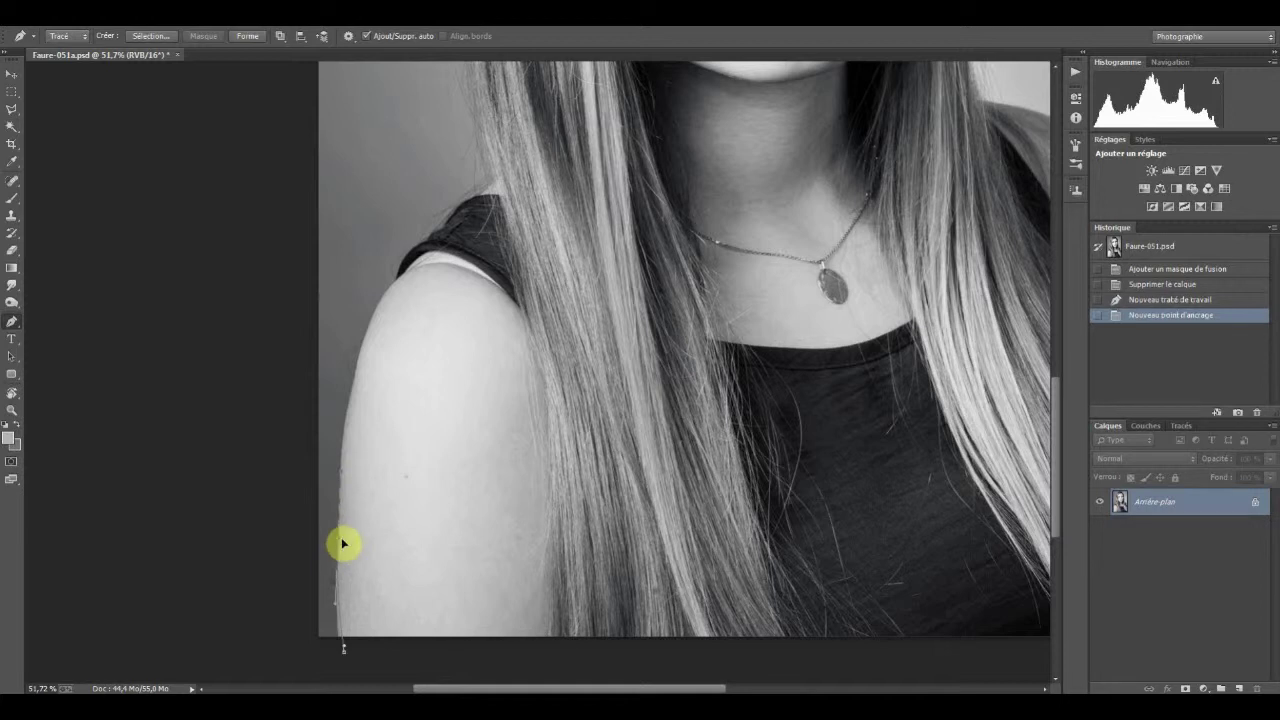
pyautogui.moveTo(341, 544); pyautogui.dragTo(338, 548)
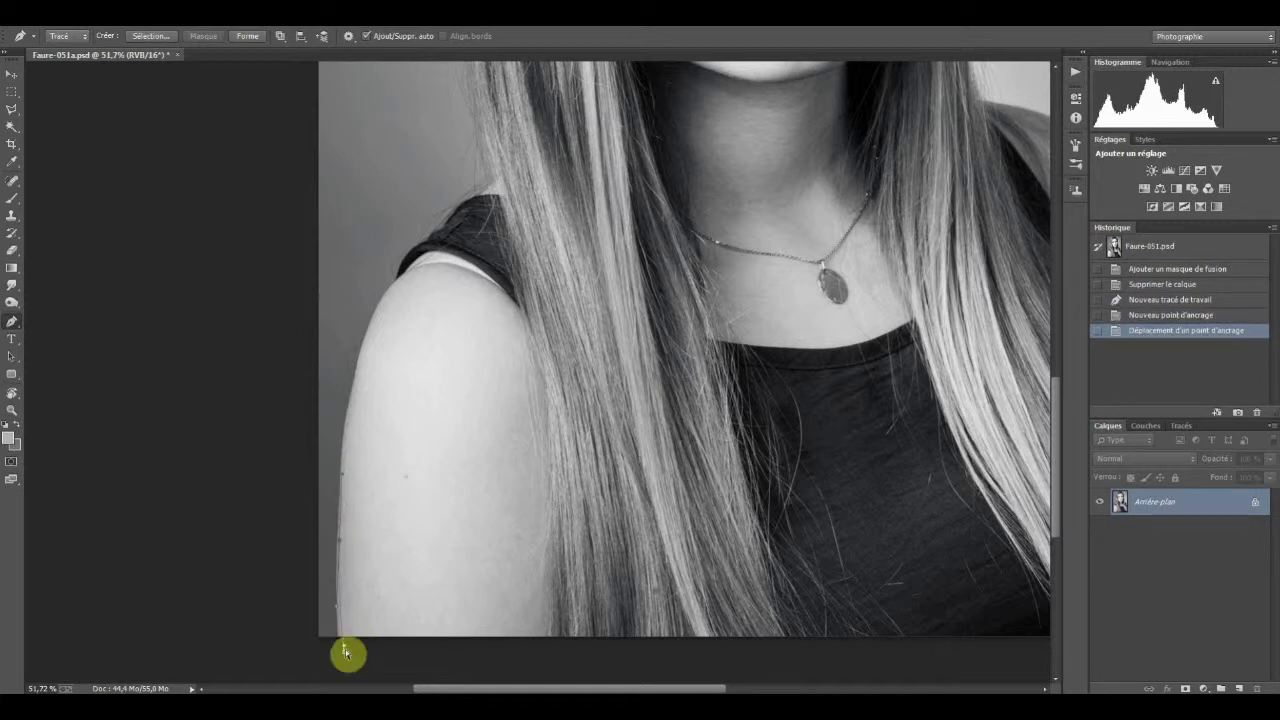
pyautogui.moveTo(341, 656); pyautogui.dragTo(340, 652)
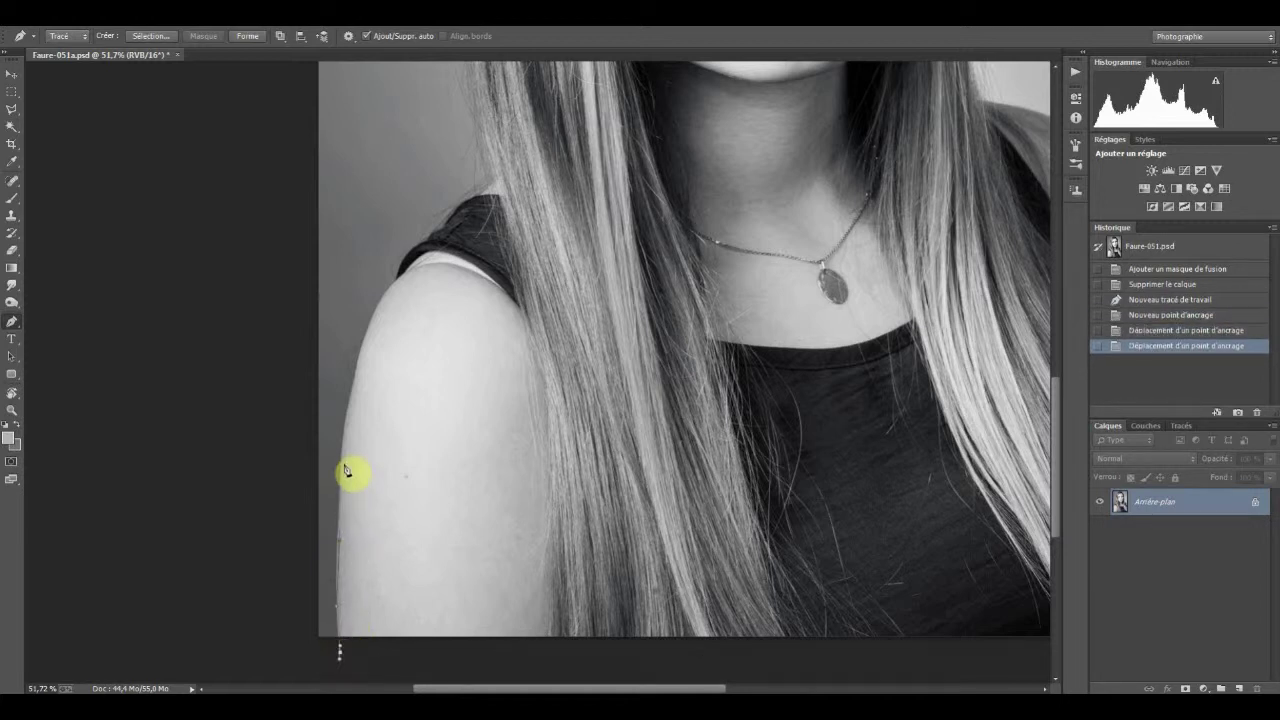
pyautogui.click(352, 402)
pyautogui.moveTo(347, 442); pyautogui.dragTo(368, 337)
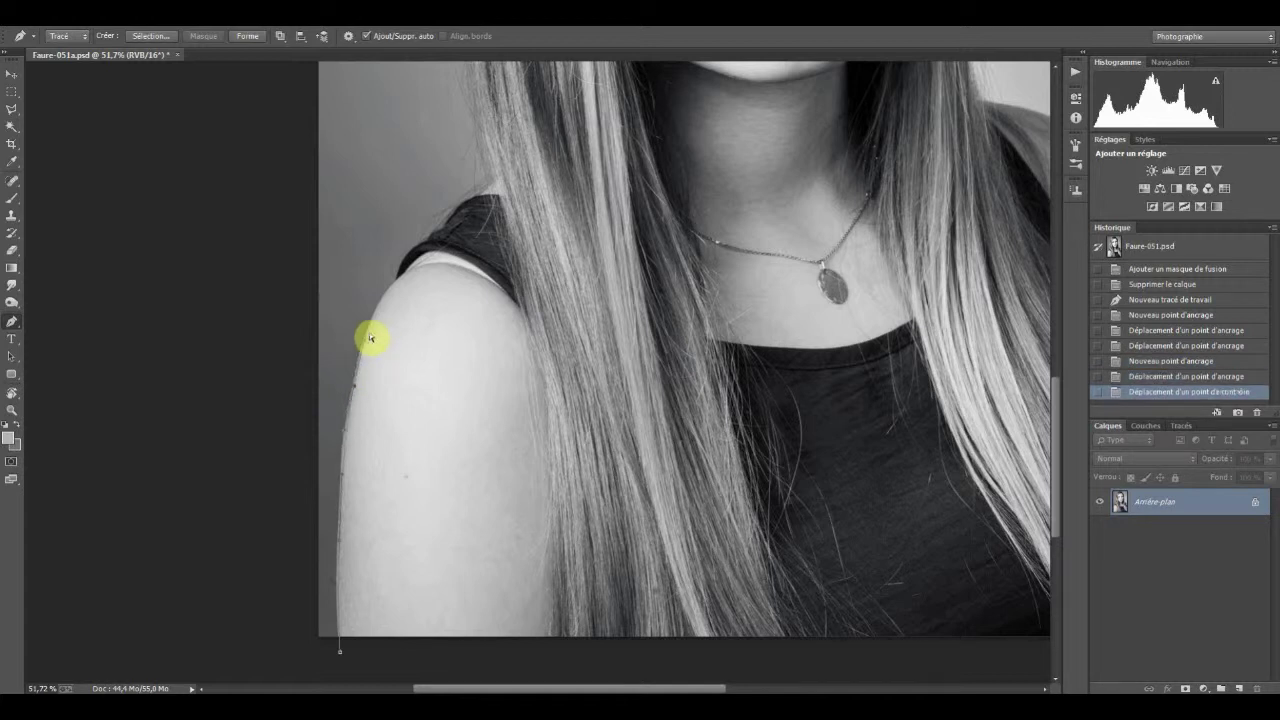
# - Extend the path along the shoulder and shirt top to the outer edge of the hair
pyautogui.click(404, 277)
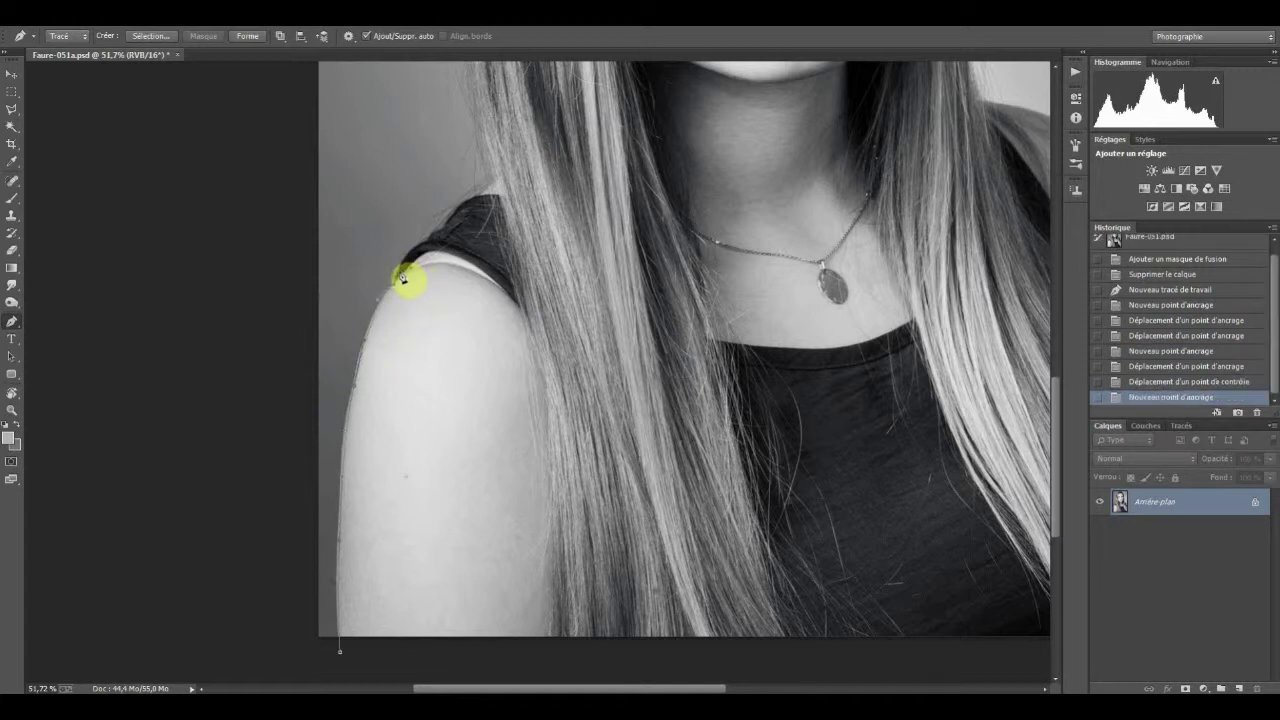
pyautogui.click(407, 259)
pyautogui.click(419, 245)
pyautogui.click(441, 232)
pyautogui.click(464, 219)
pyautogui.click(477, 208)
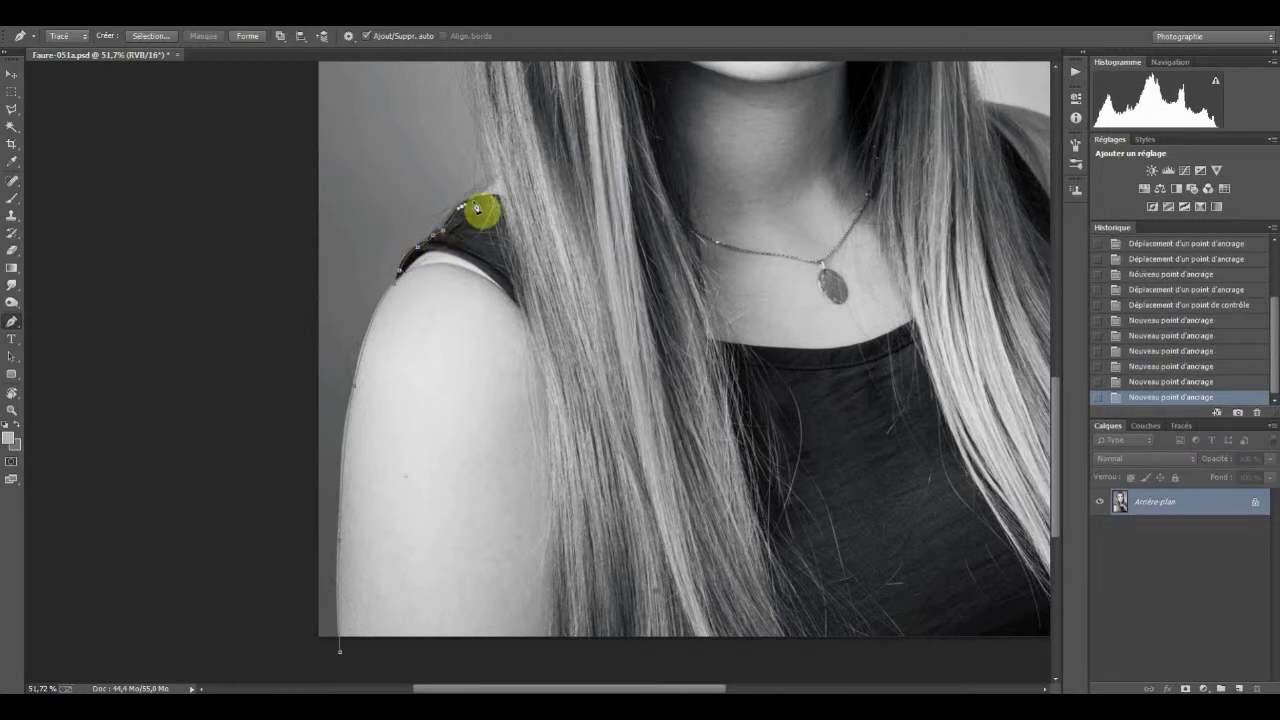
pyautogui.click(493, 195)
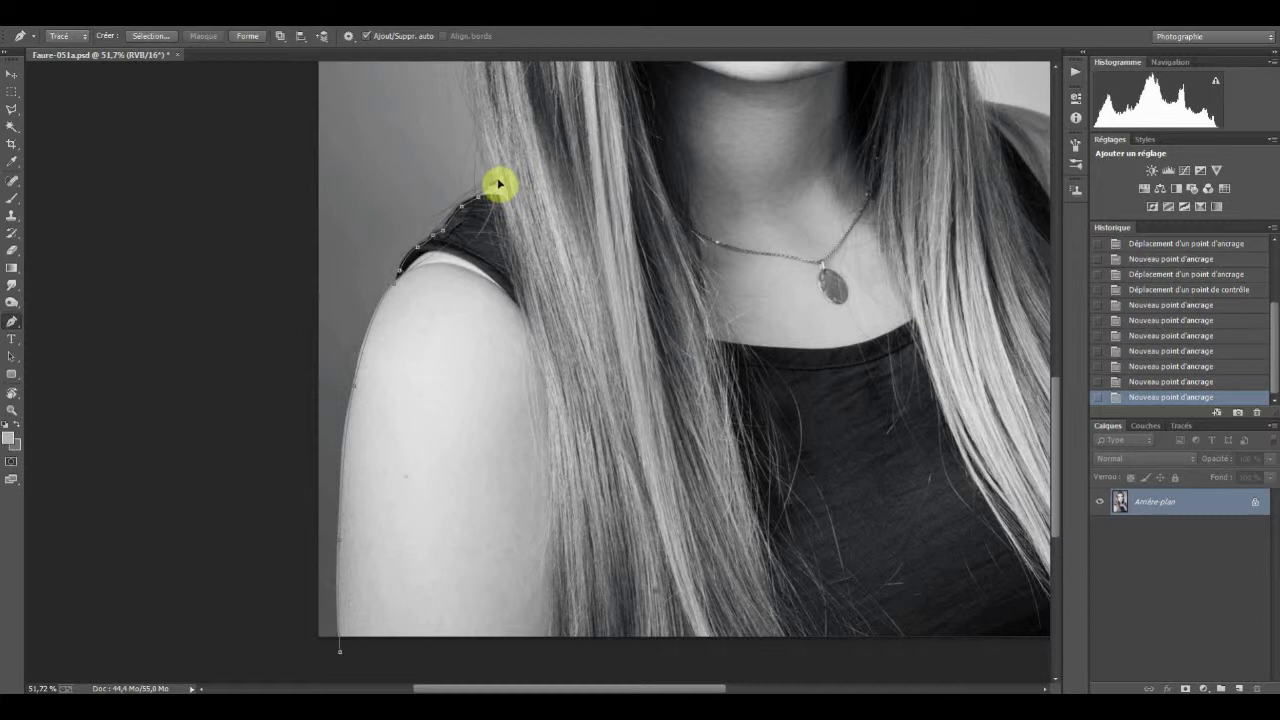
pyautogui.click(502, 187)
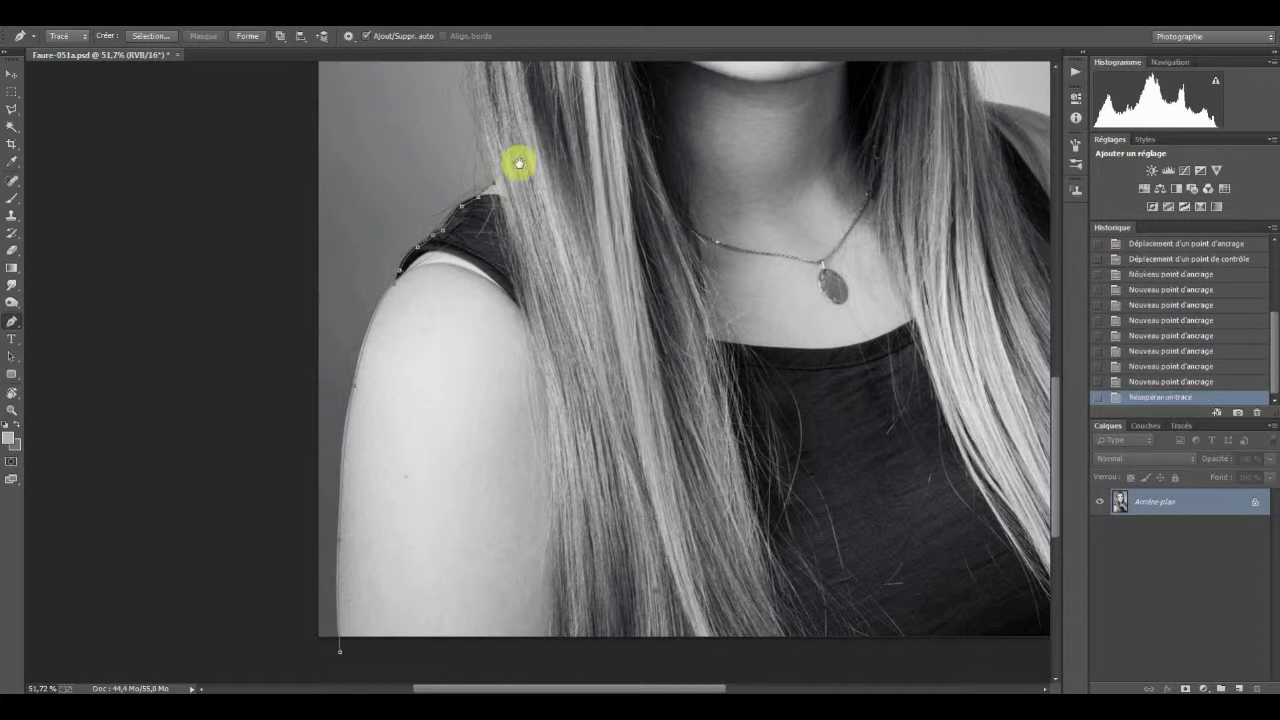
pyautogui.scroll(8, 529, 237)
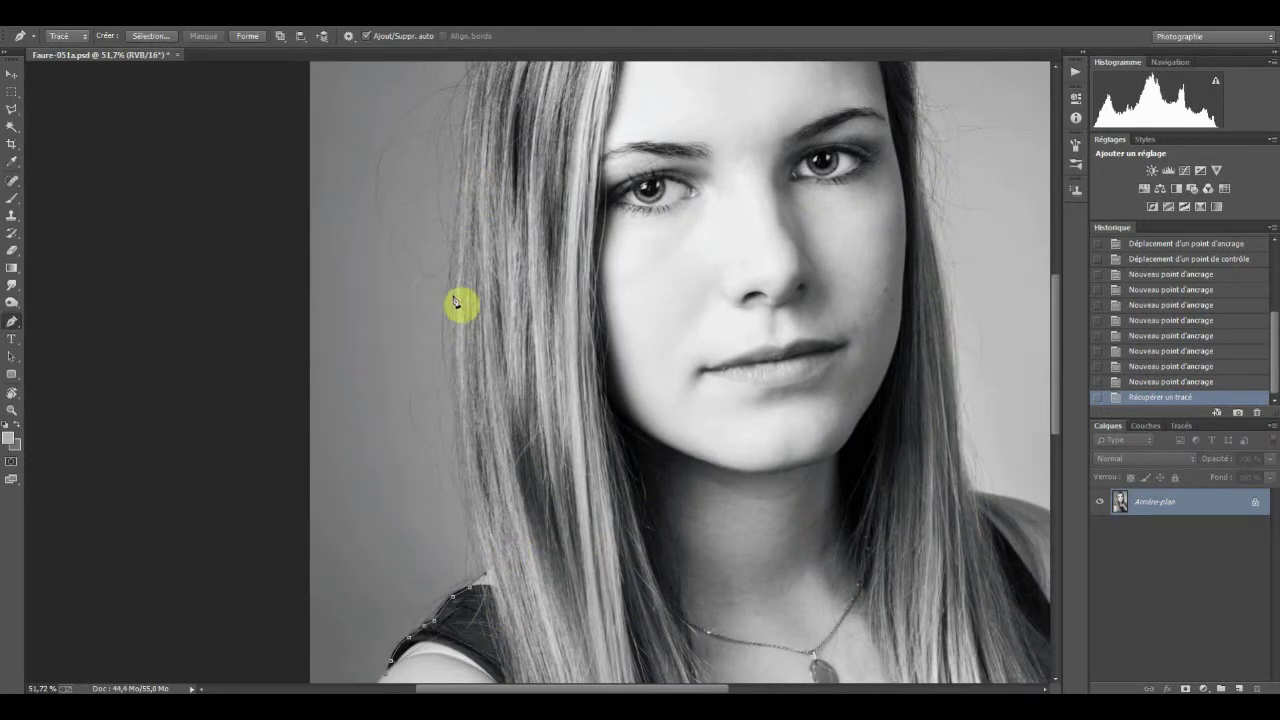
# - Continue the path over the top of the head to the right side of the hair
pyautogui.click(470, 192)
pyautogui.scroll(7, 530, 450)
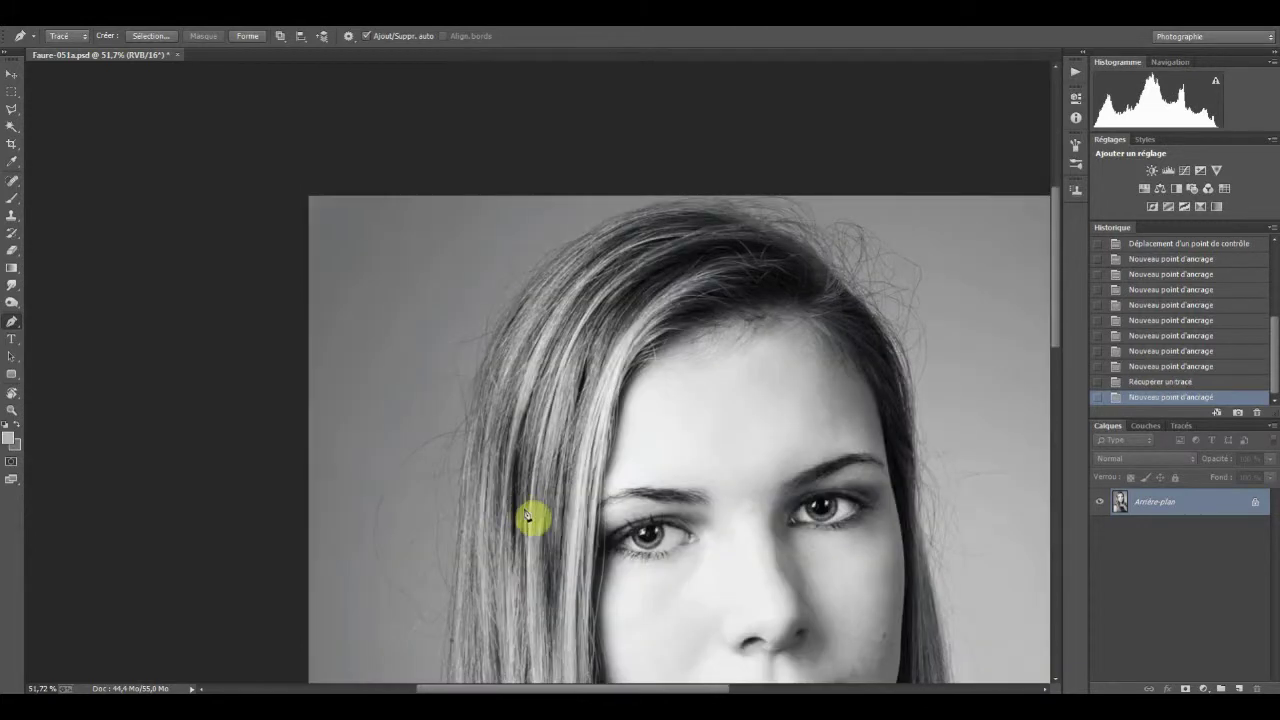
pyautogui.click(552, 226)
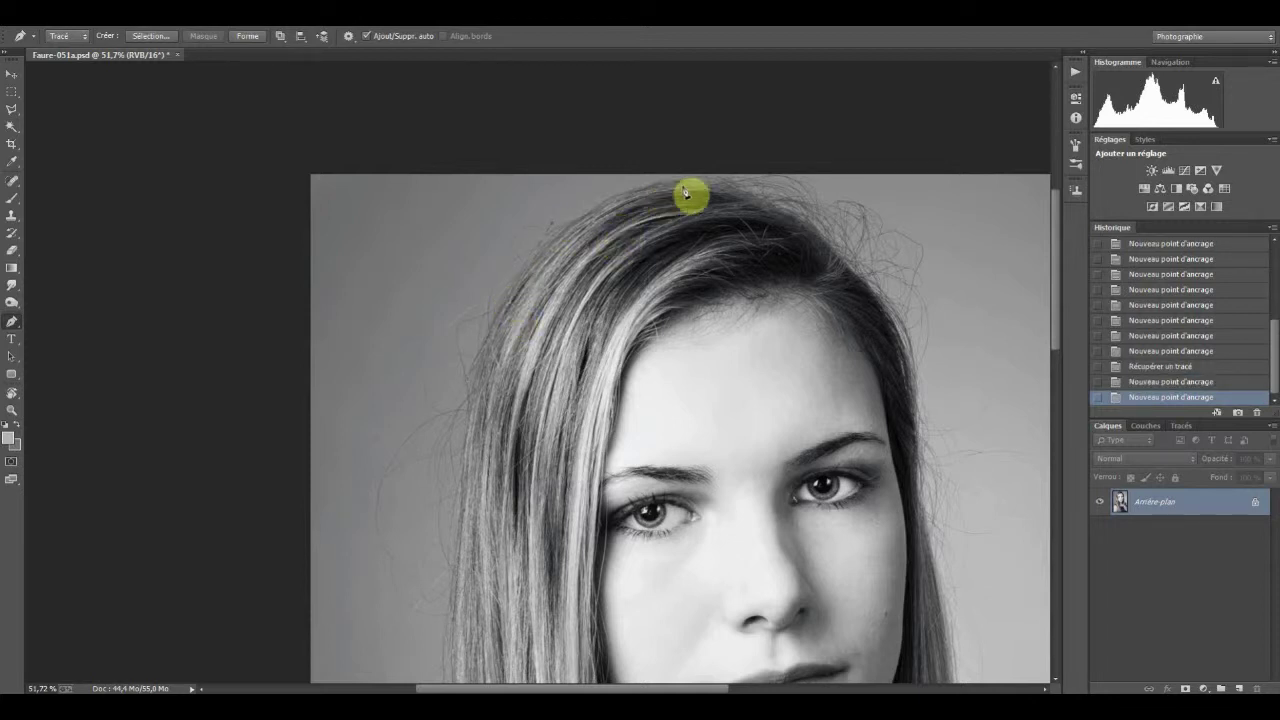
pyautogui.click(739, 187)
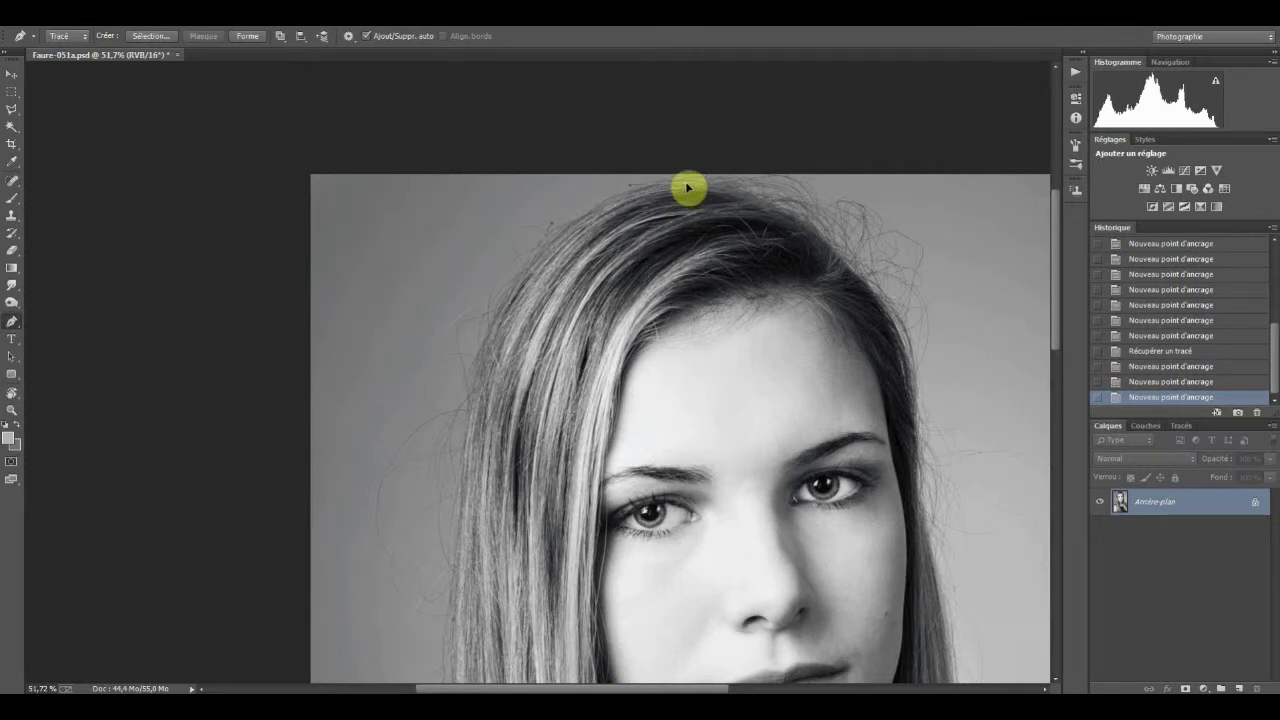
pyautogui.moveTo(688, 187)
pyautogui.mouseDown()
pyautogui.moveTo(817, 237)
pyautogui.moveTo(839, 263)
pyautogui.mouseUp()
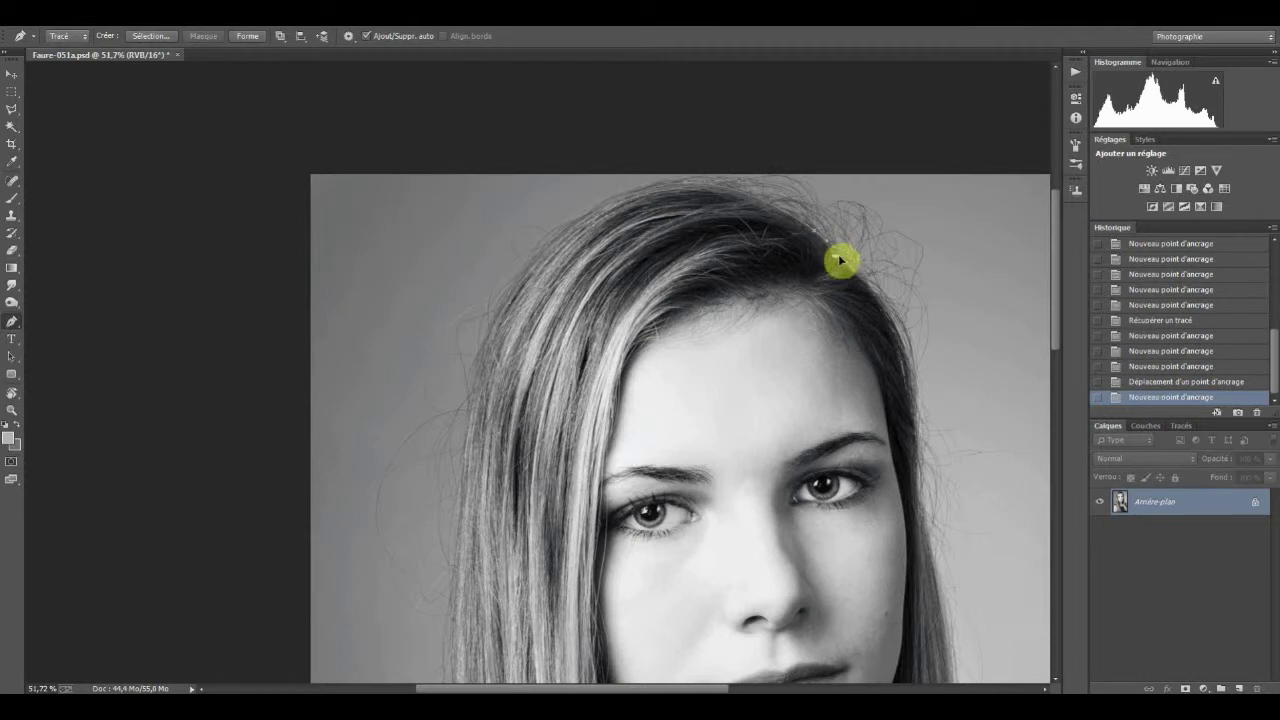
pyautogui.click(837, 262)
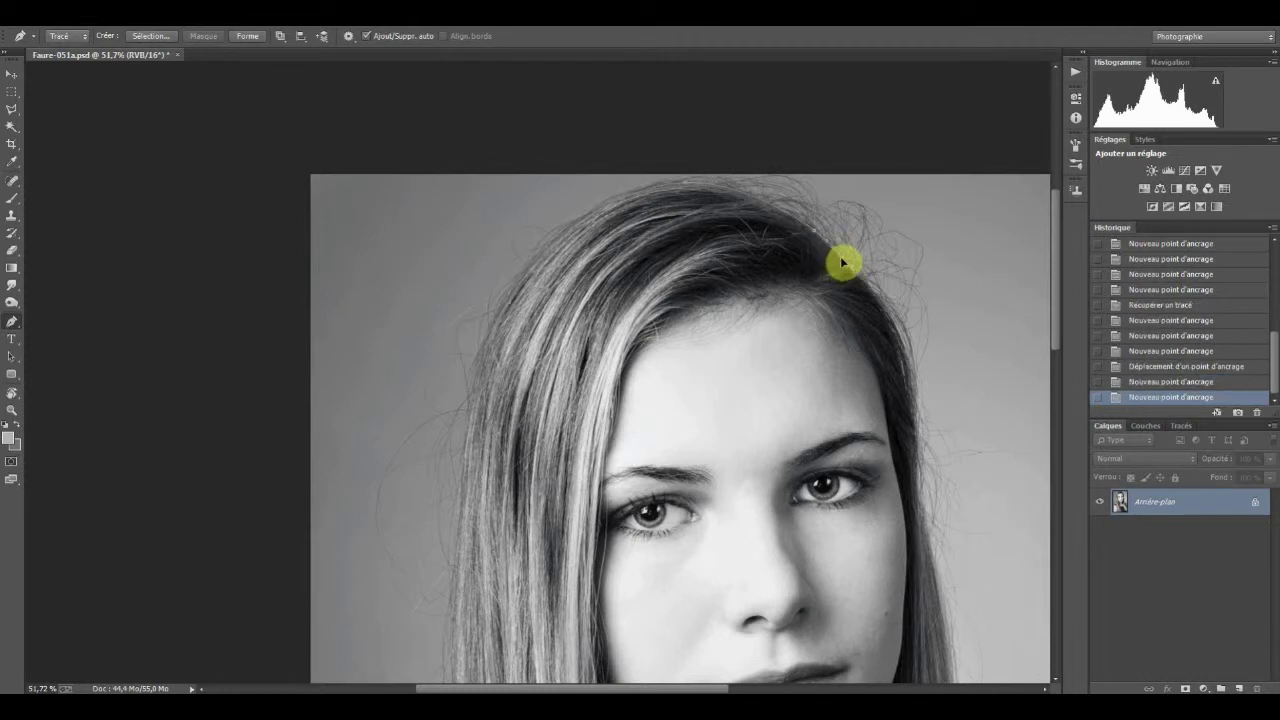
pyautogui.moveTo(839, 263); pyautogui.dragTo(907, 355)
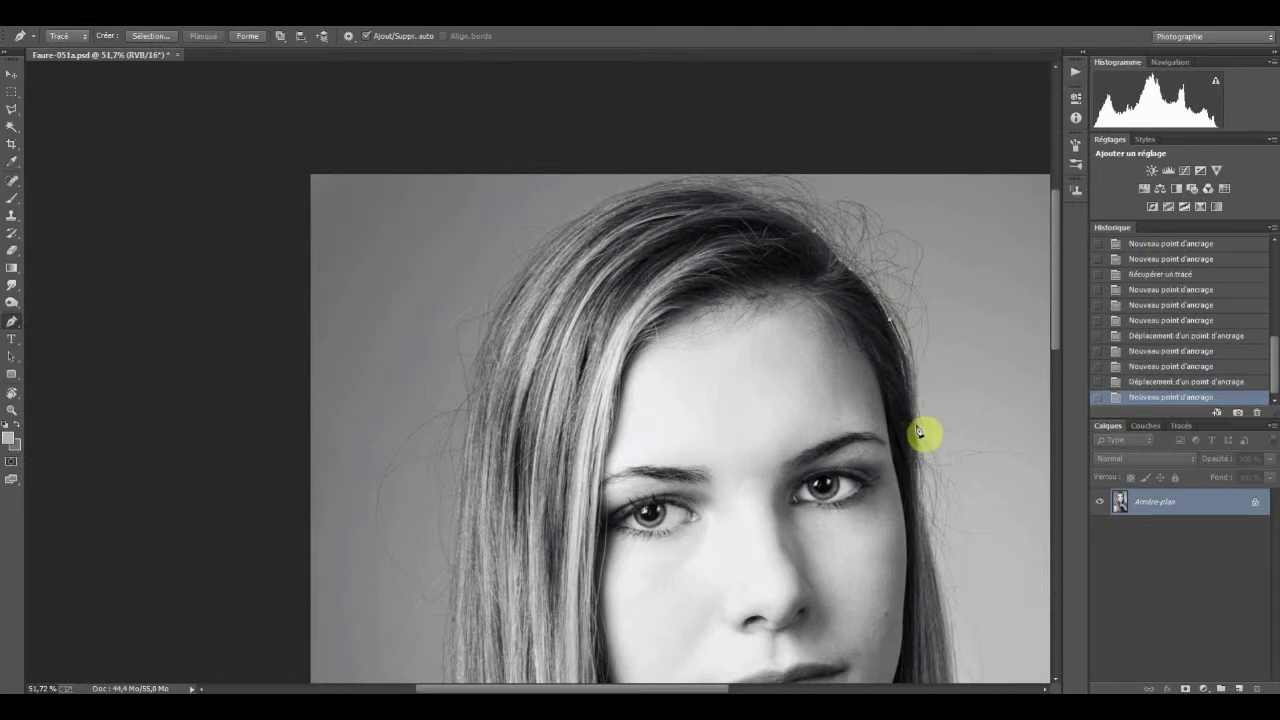
# - Trace curved segments down the right hair edge to where it meets the shoulder
pyautogui.moveTo(917, 463); pyautogui.dragTo(926, 528)
pyautogui.click(928, 545)
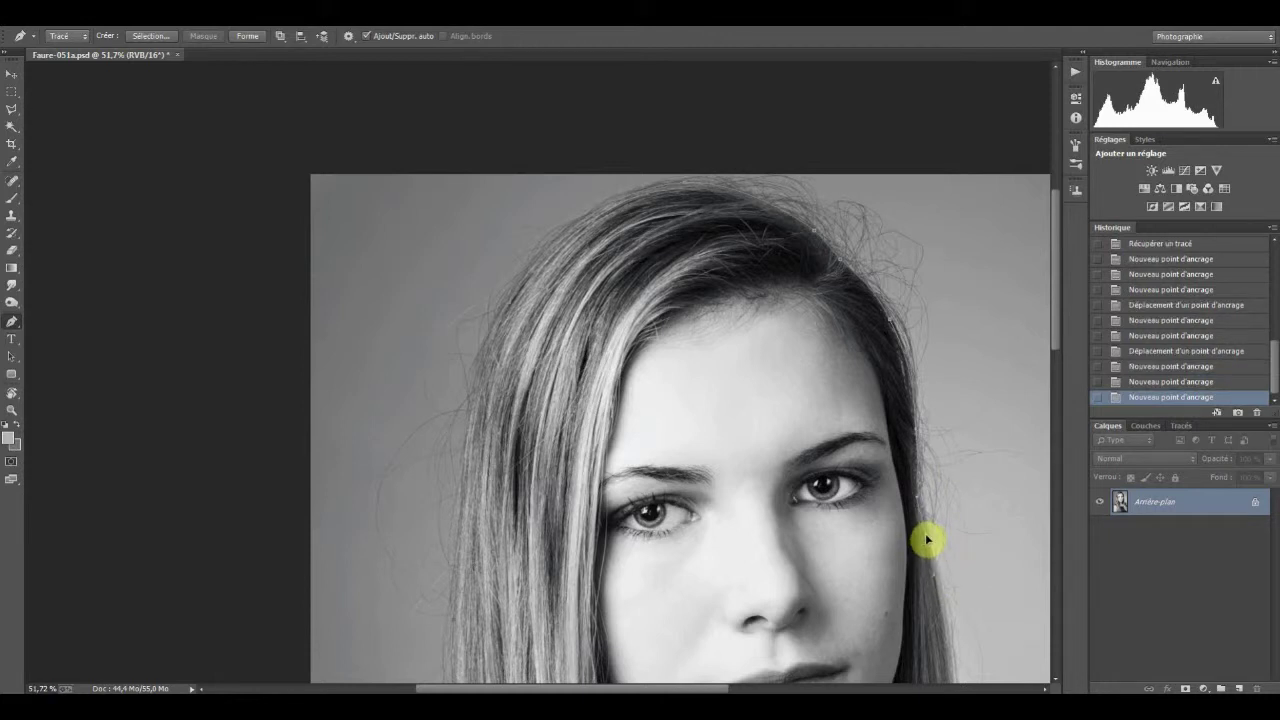
pyautogui.moveTo(927, 540); pyautogui.dragTo(971, 600)
pyautogui.moveTo(914, 480); pyautogui.dragTo(646, 240)
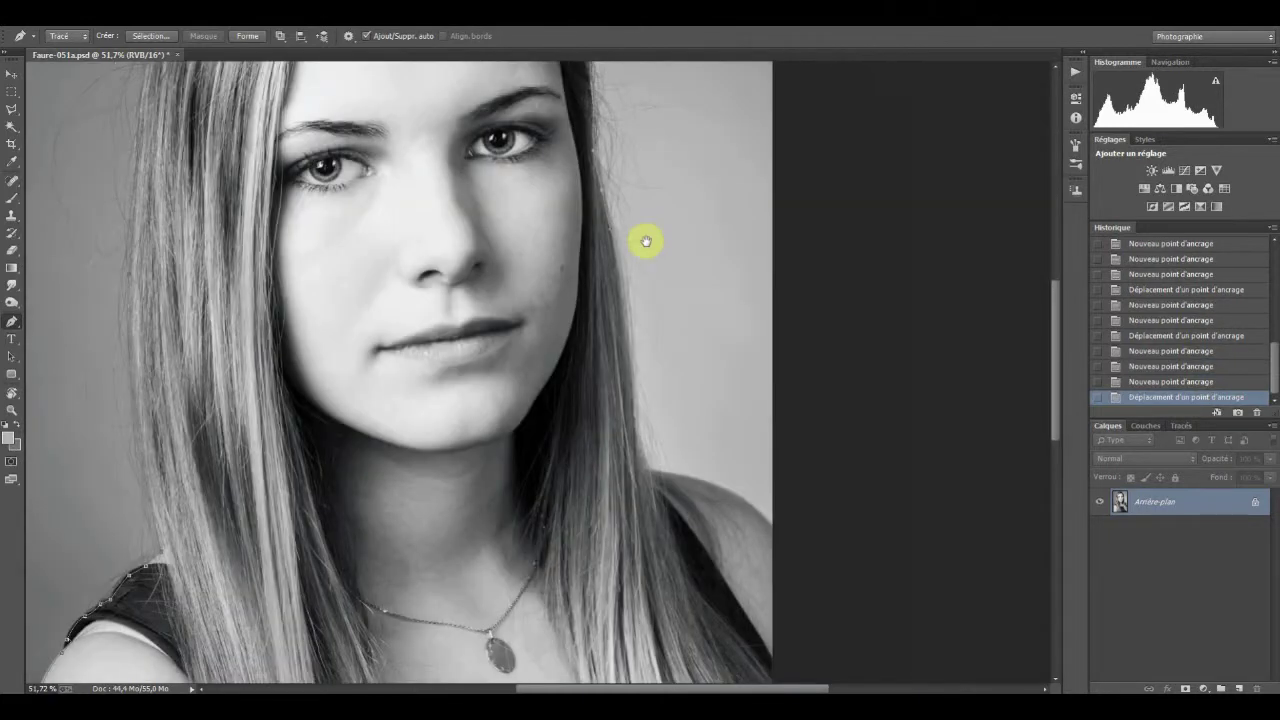
pyautogui.moveTo(638, 445); pyautogui.dragTo(633, 507)
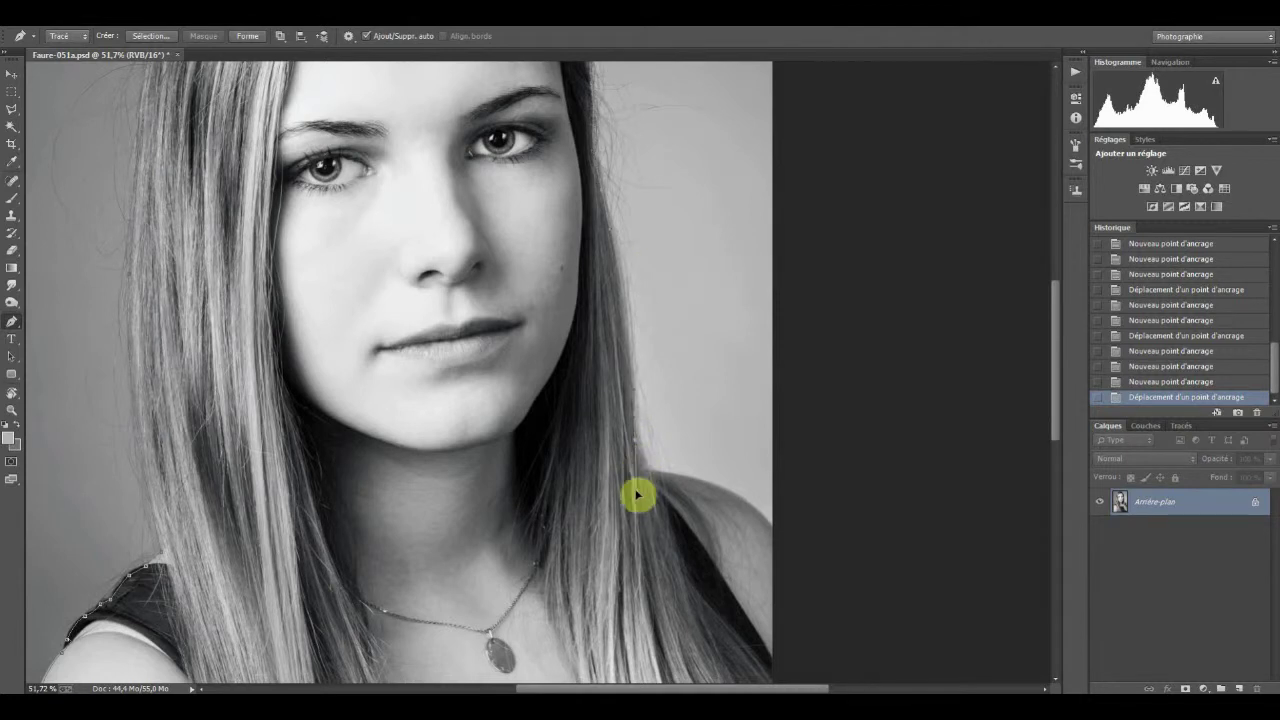
pyautogui.click(641, 388)
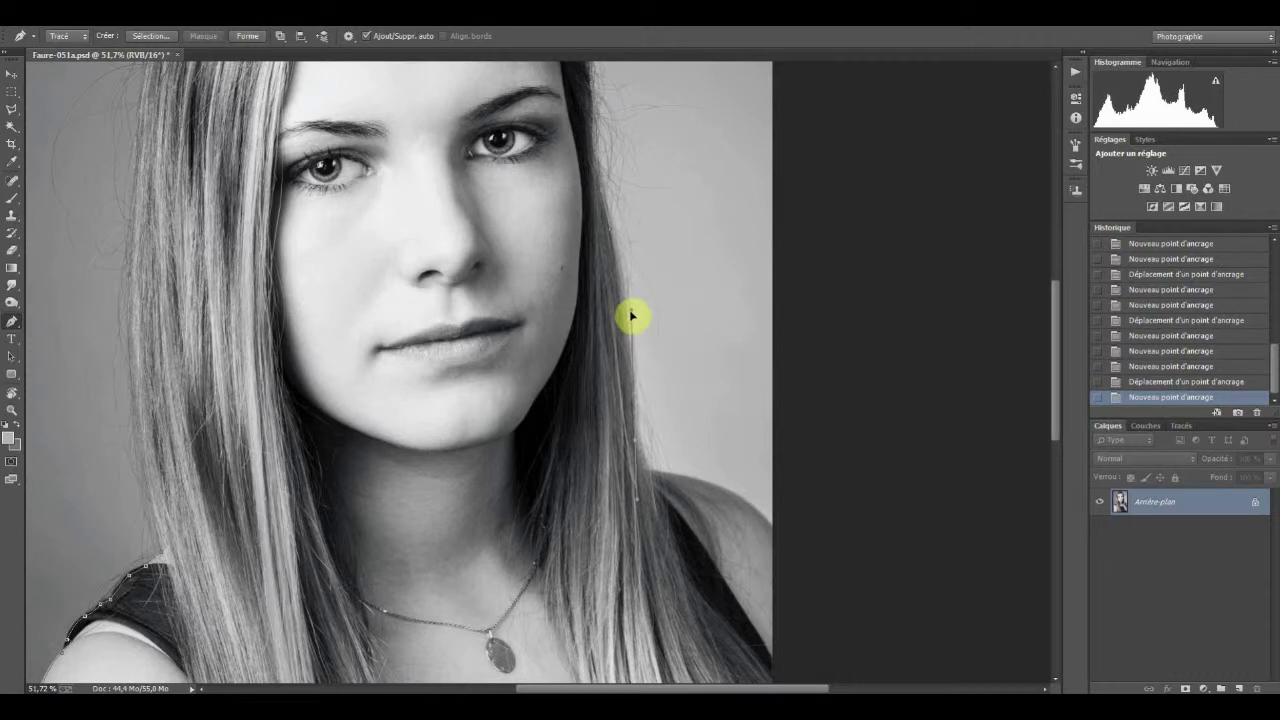
pyautogui.moveTo(631, 316); pyautogui.dragTo(646, 476)
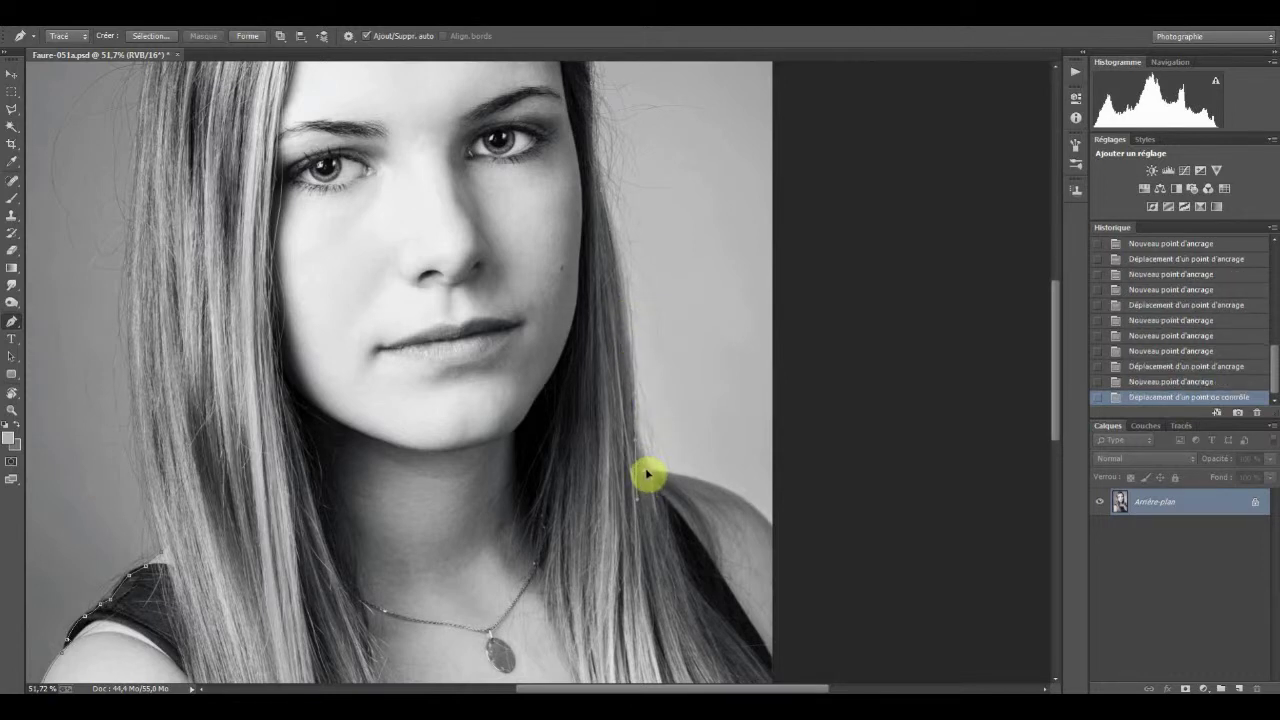
pyautogui.click(654, 477)
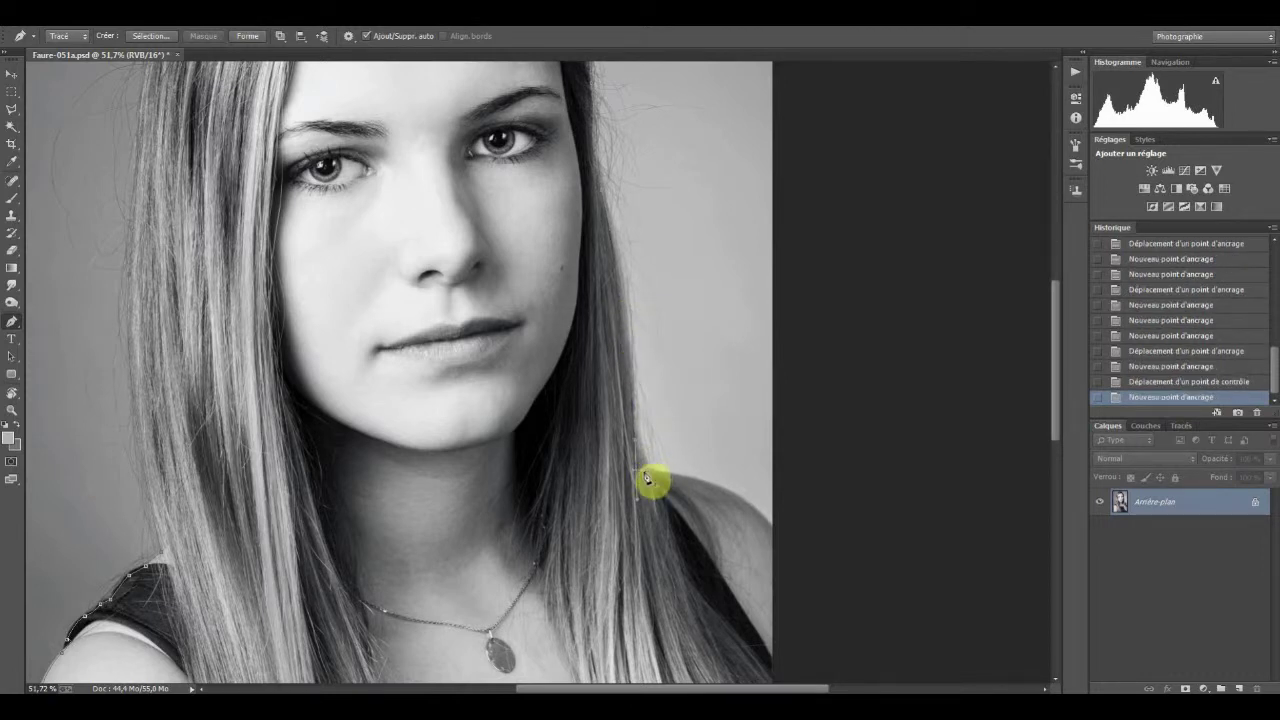
pyautogui.moveTo(645, 478)
pyautogui.mouseDown()
pyautogui.moveTo(646, 508)
pyautogui.moveTo(637, 474)
pyautogui.moveTo(648, 478)
pyautogui.mouseUp()
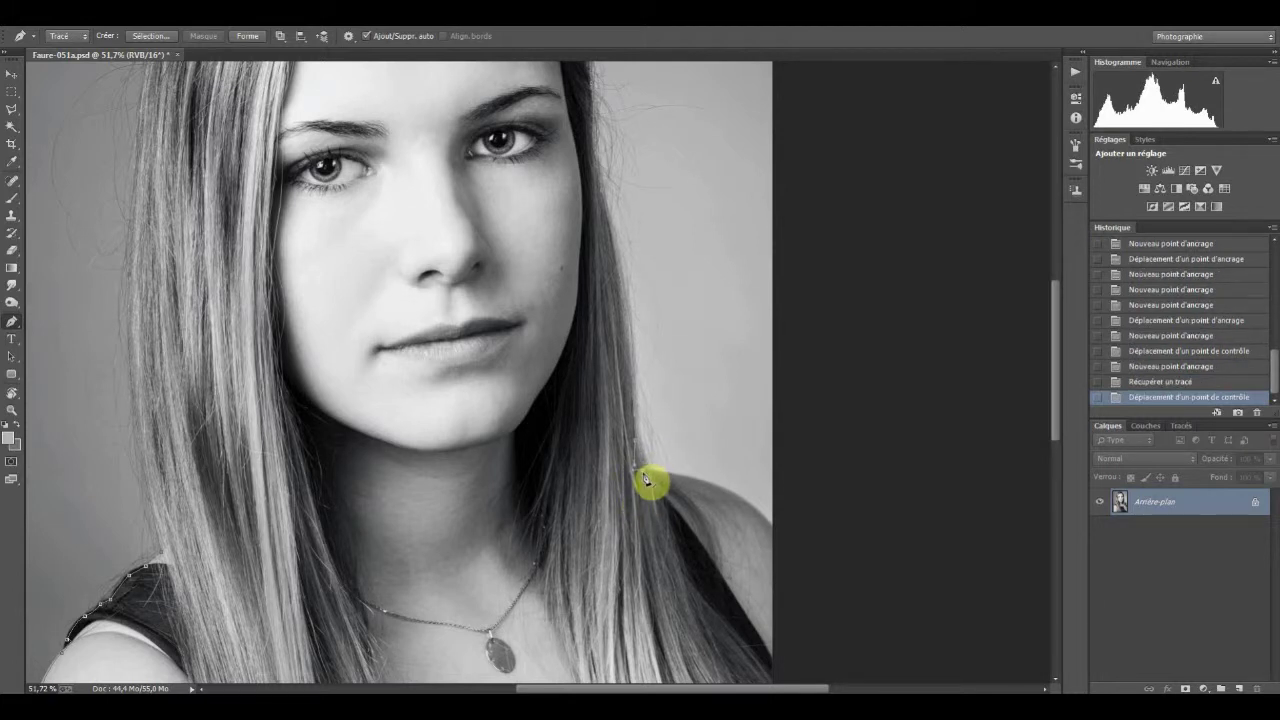
# - Run the path along the right shoulder, below both bottom corners, and close it at the start
pyautogui.click(663, 480)
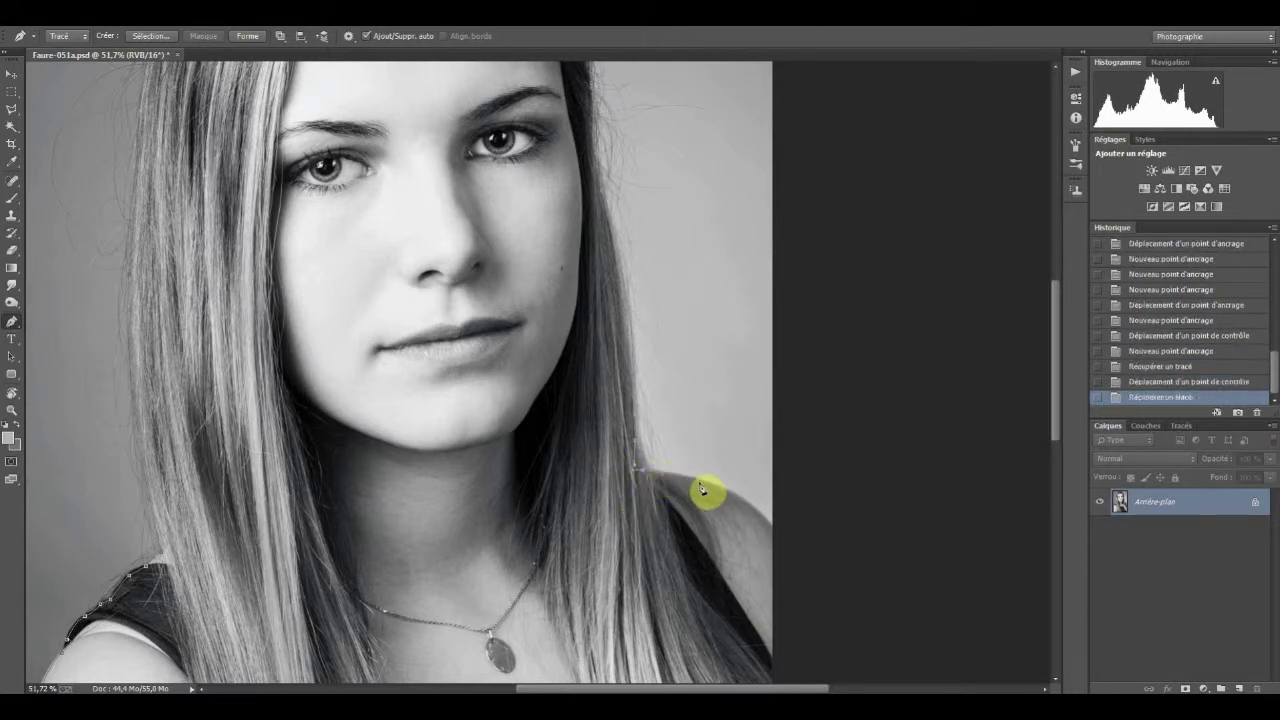
pyautogui.click(733, 496)
pyautogui.click(771, 529)
pyautogui.click(786, 546)
pyautogui.moveTo(840, 517); pyautogui.dragTo(828, 106)
pyautogui.click(786, 565)
pyautogui.click(76, 566)
pyautogui.moveTo(222, 579); pyautogui.dragTo(371, 600)
pyautogui.click(369, 595)
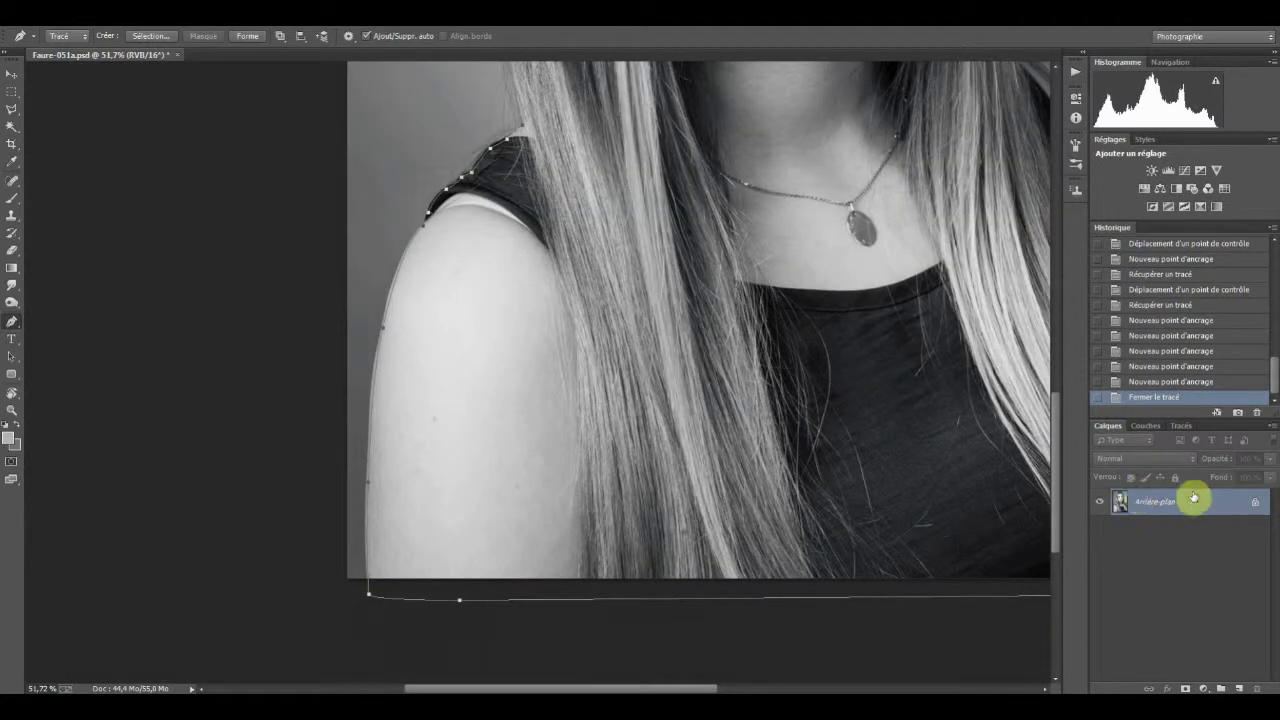
# - Duplicate the portrait layer and turn the work path into a selection
pyautogui.hotkey('ctrl', '0')
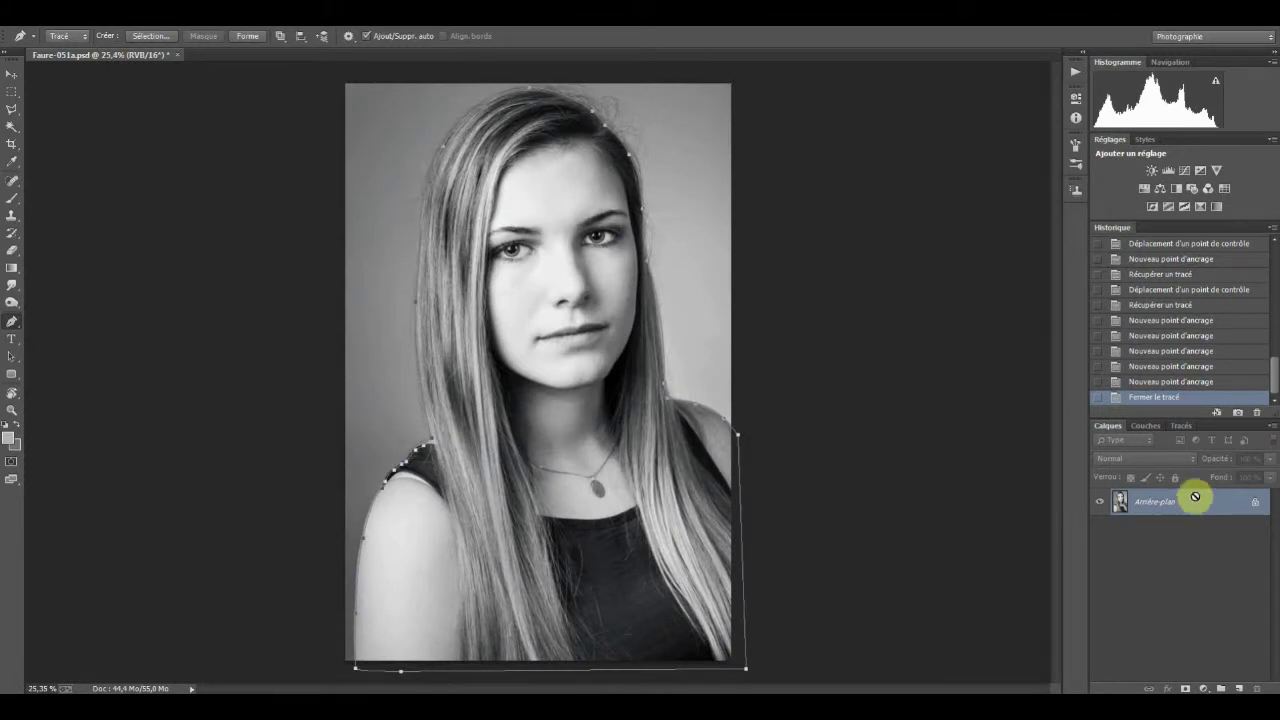
pyautogui.hotkey('ctrl', 'j')
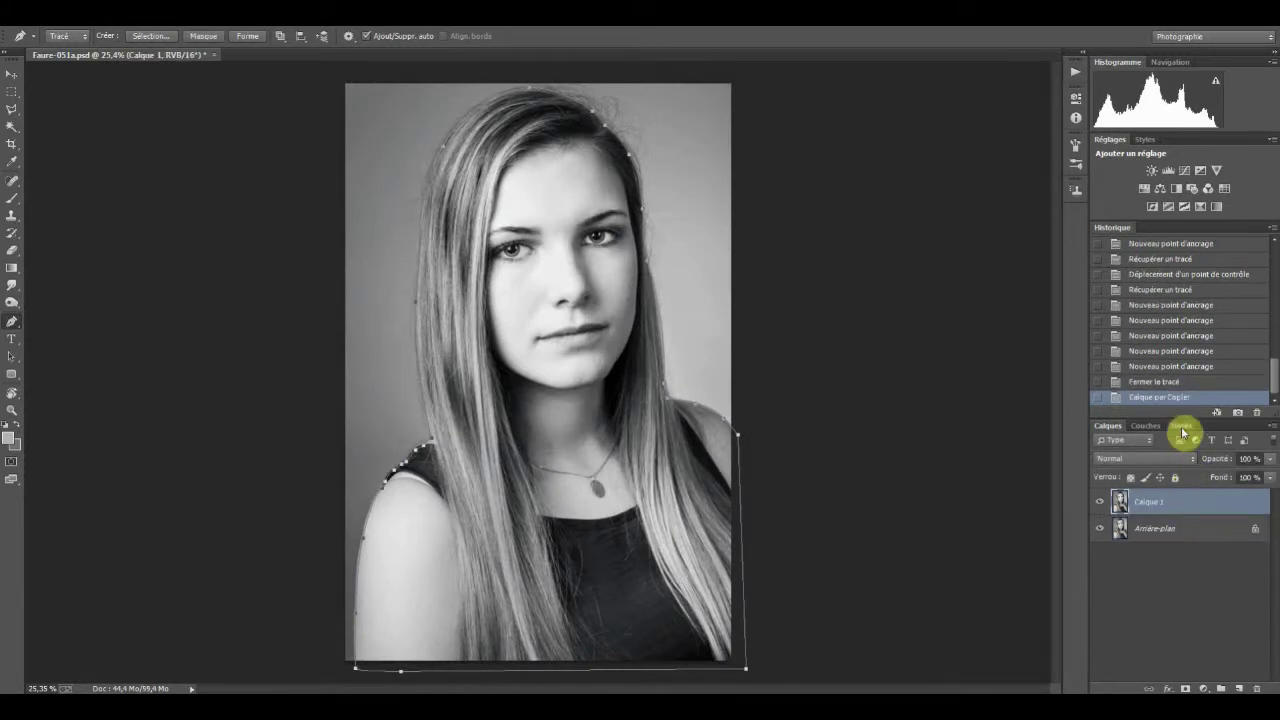
pyautogui.click(1182, 426)
pyautogui.rightClick(1203, 446)
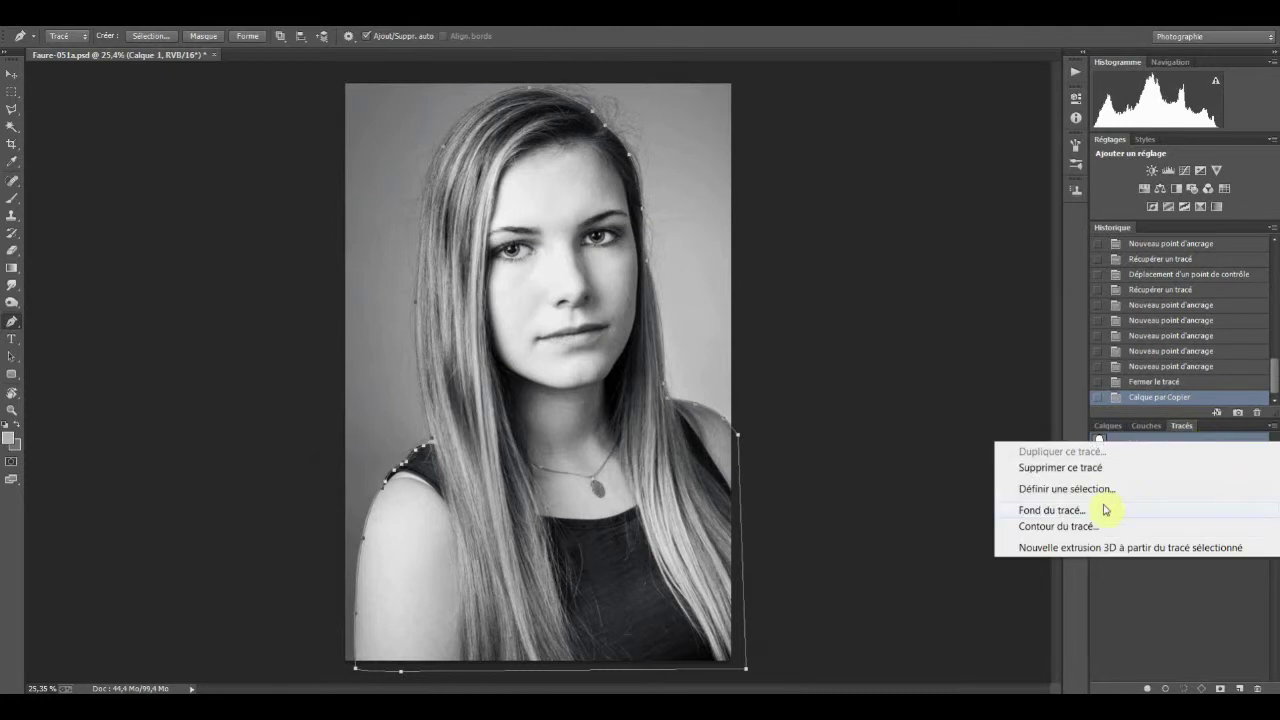
pyautogui.click(1094, 488)
pyautogui.click(736, 217)
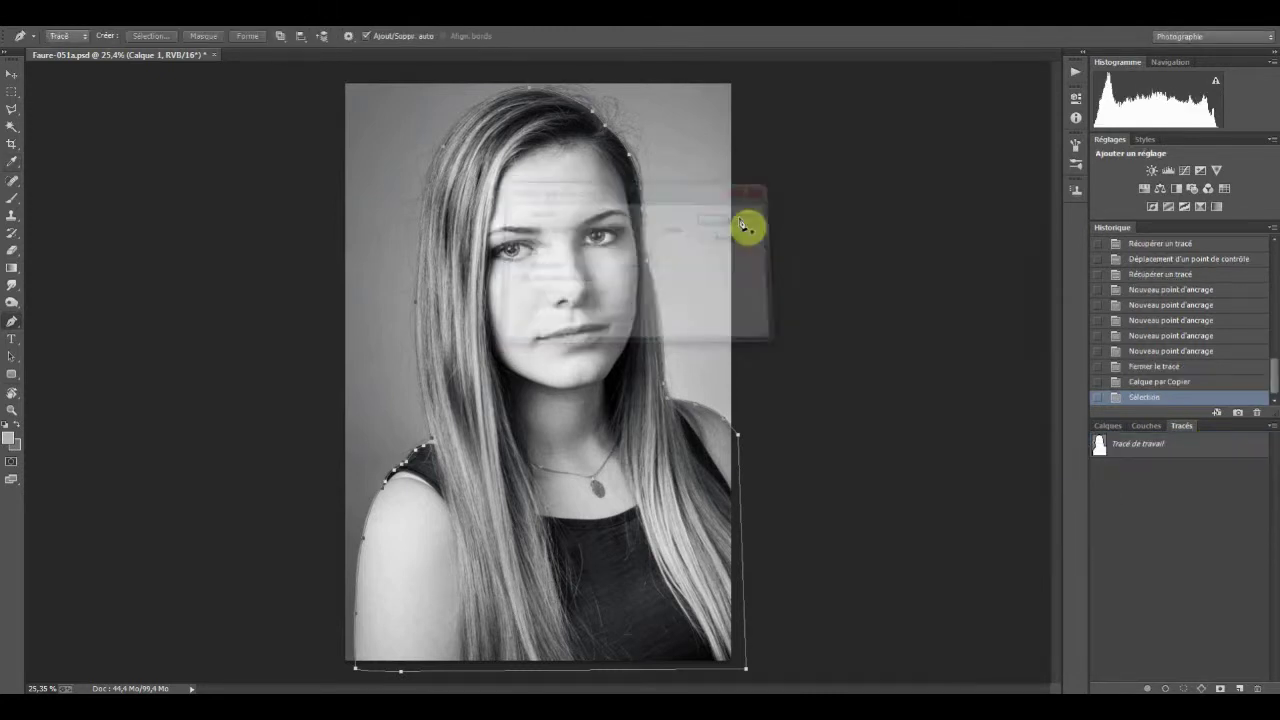
# - Mask the copied layer to the selection and add an empty layer above Arrière-plan
pyautogui.click(1109, 429)
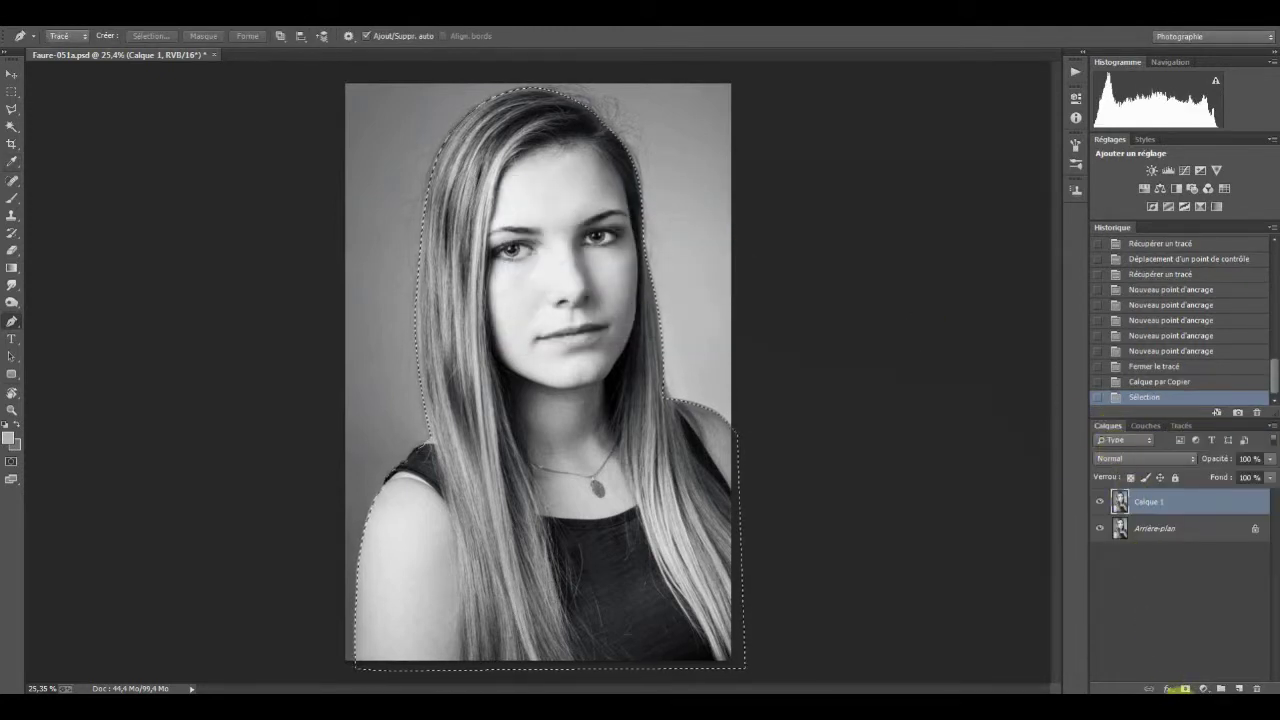
pyautogui.click(1184, 688)
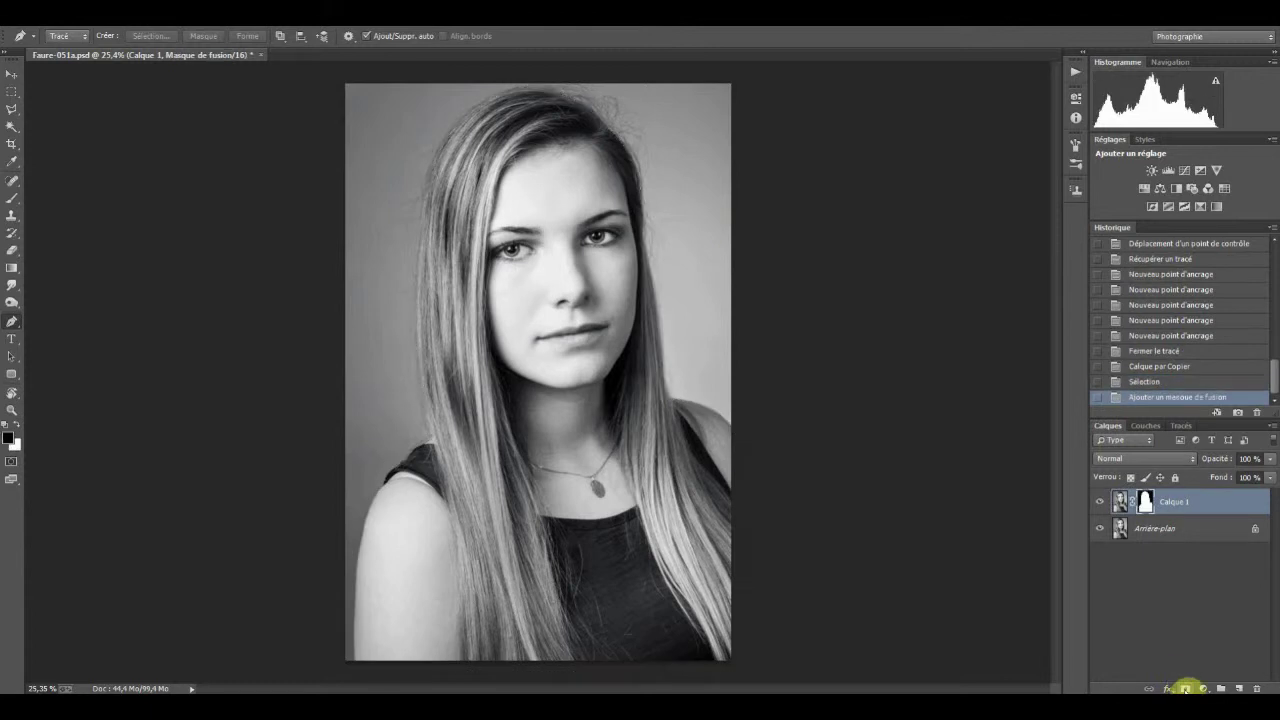
pyautogui.click(1183, 545)
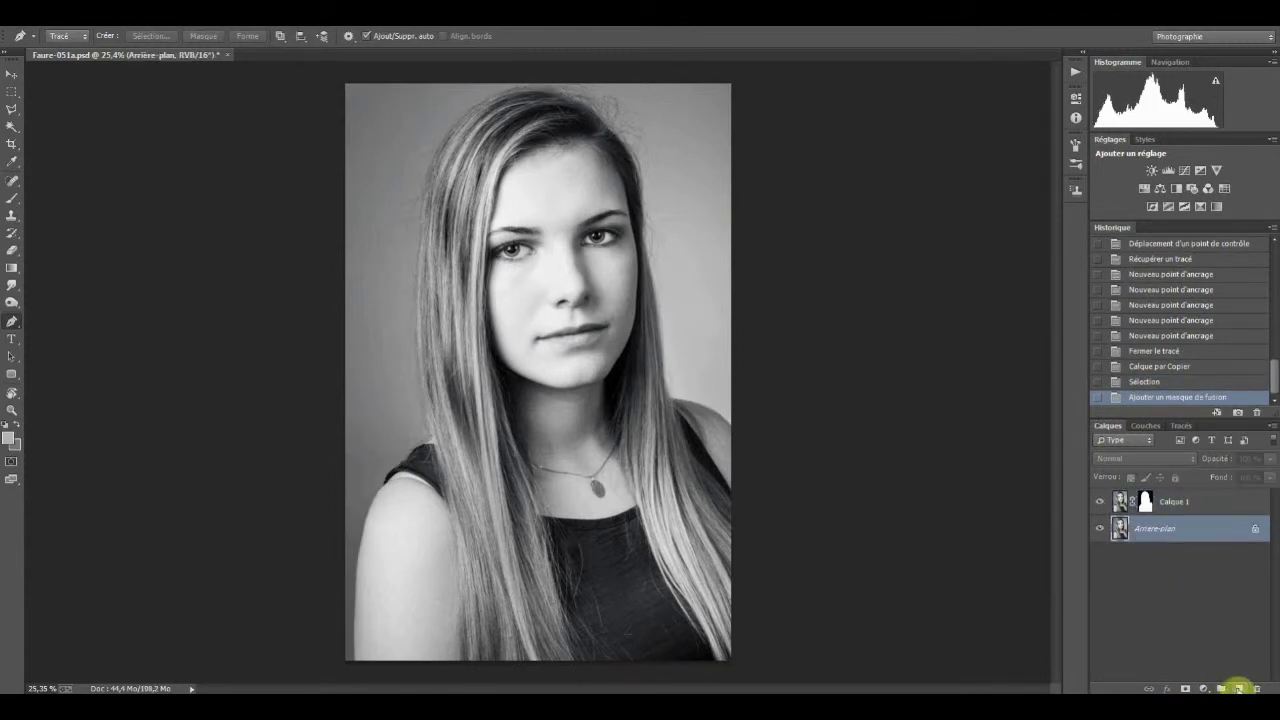
pyautogui.click(1239, 688)
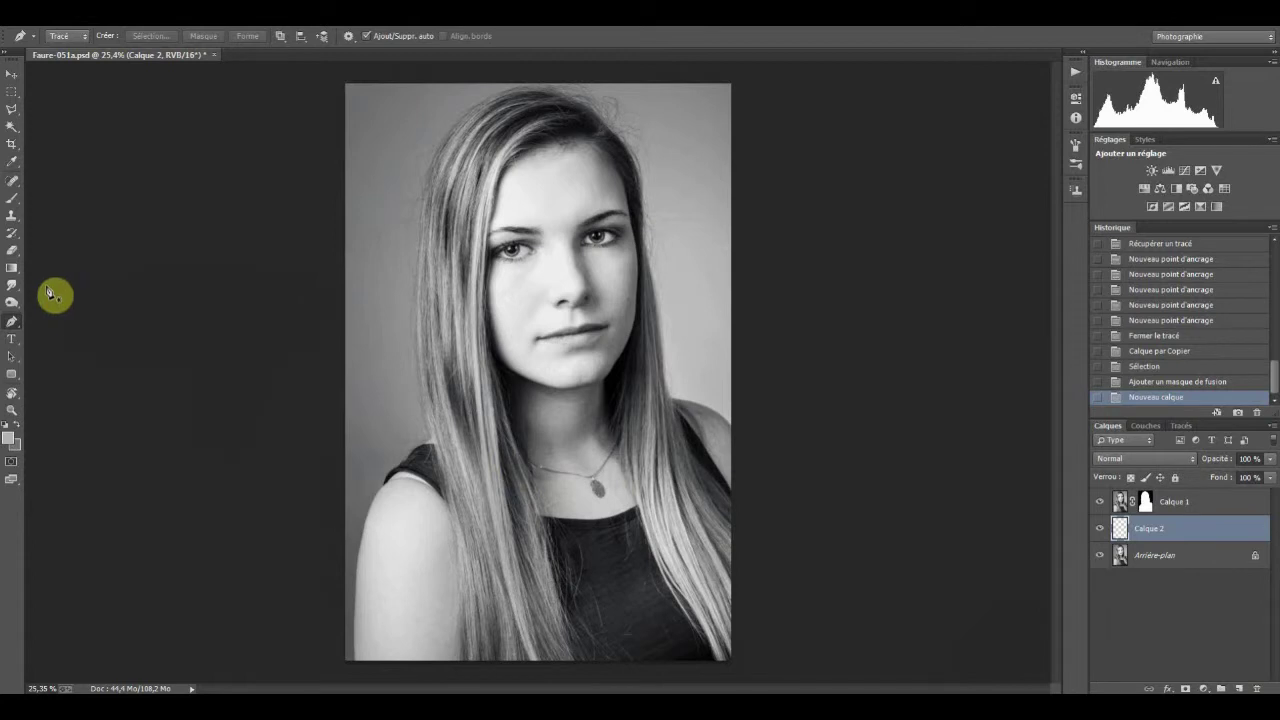
# - Sample backdrop greys with the Eyedropper at the top-left corner and beside the hair
pyautogui.click(12, 161)
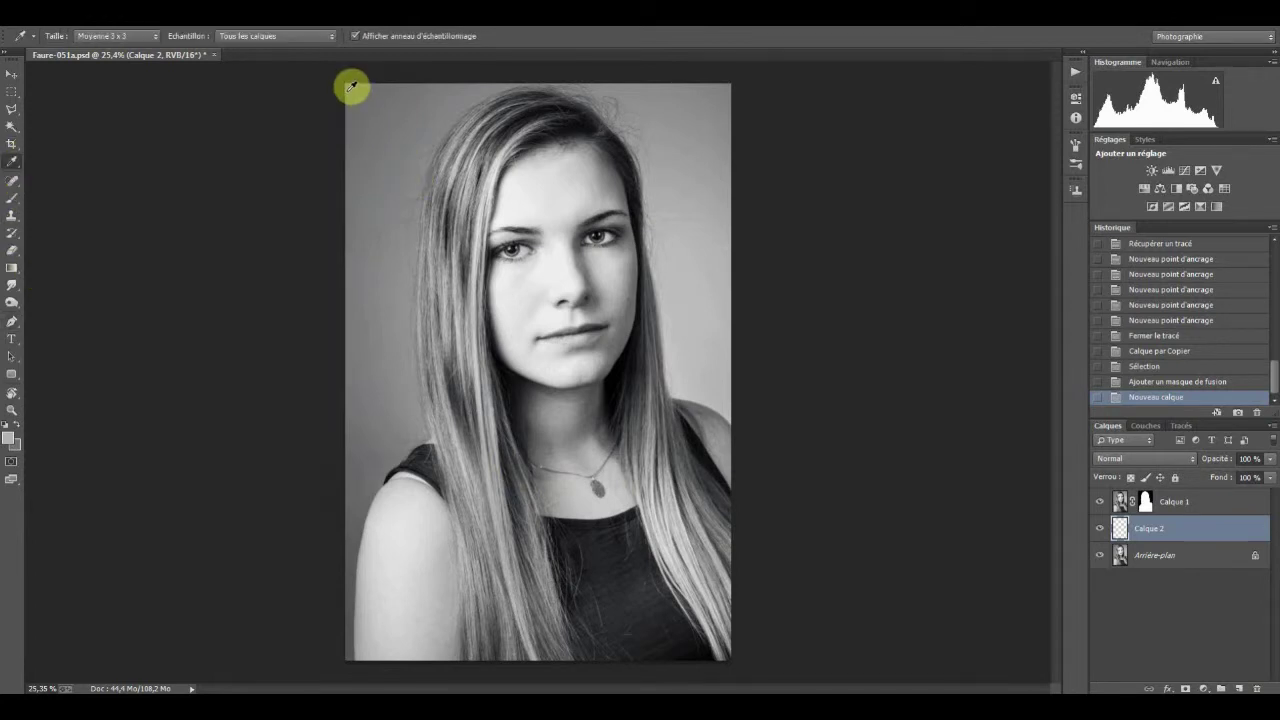
pyautogui.moveTo(351, 85); pyautogui.dragTo(352, 78)
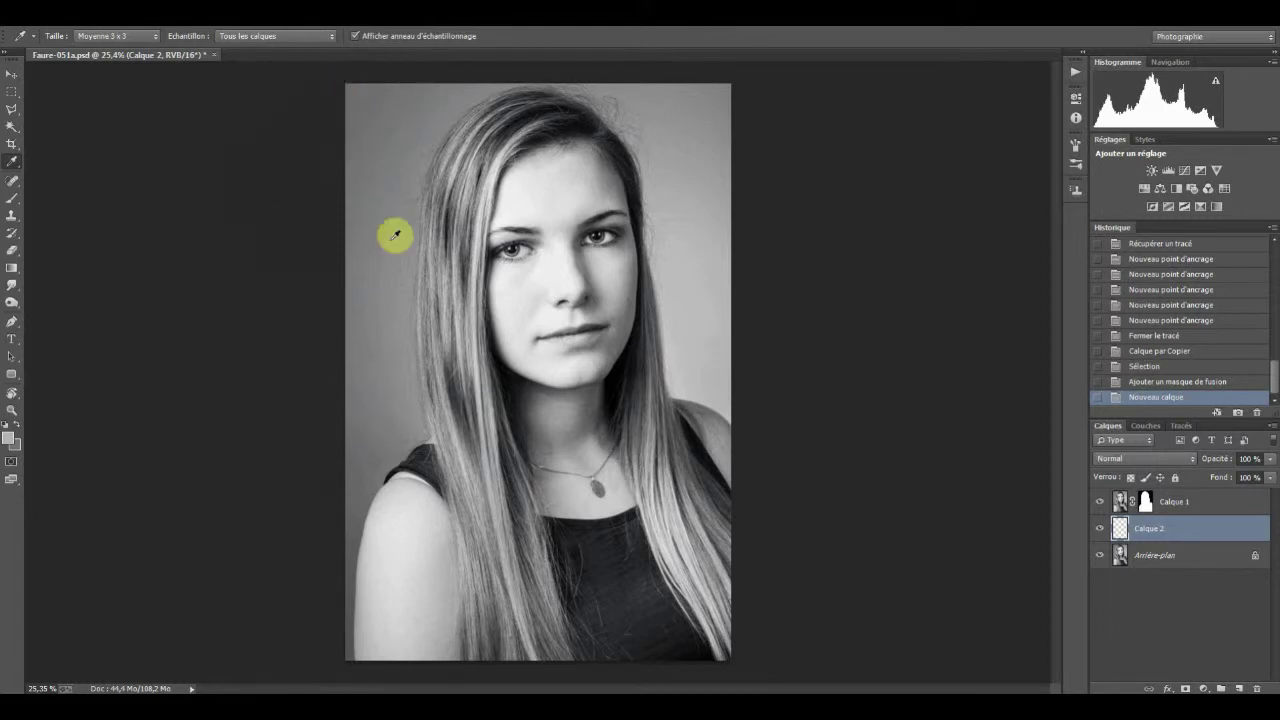
pyautogui.moveTo(579, 367); pyautogui.dragTo(579, 365)
# - Draw a radial gradient outward from the nose on Calque 2, then hide it to compare
pyautogui.click(12, 269)
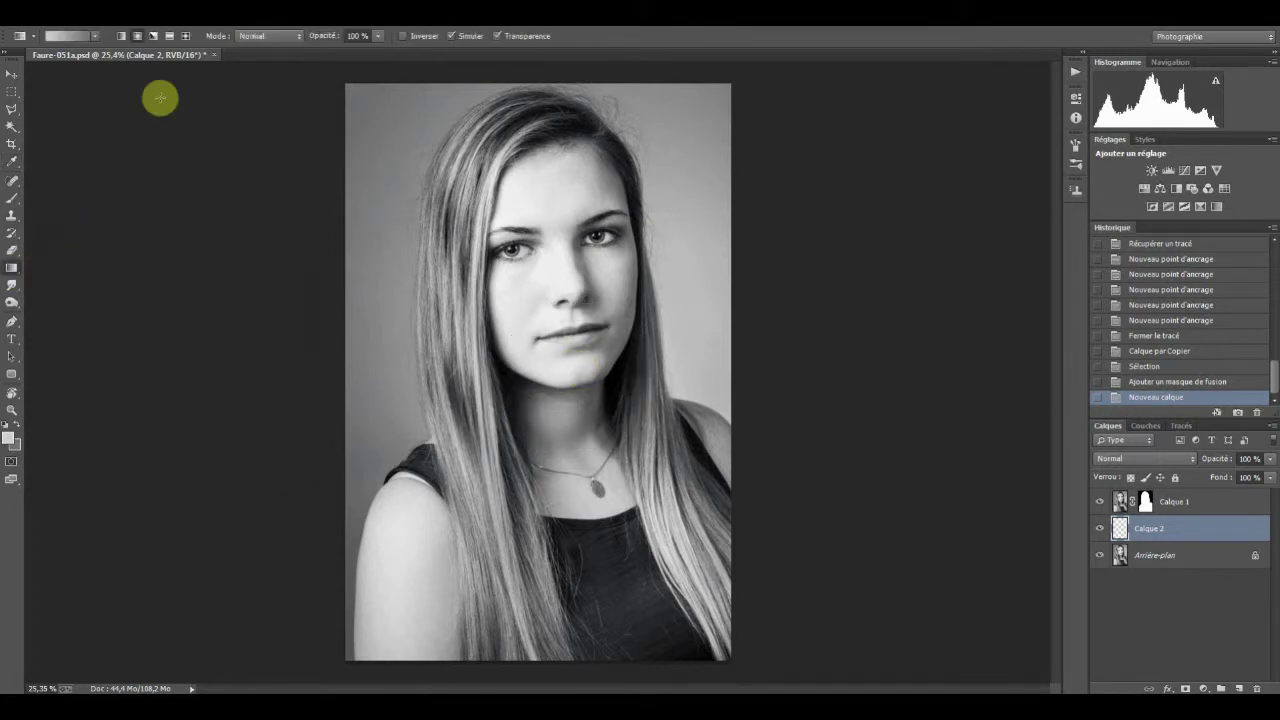
pyautogui.click(139, 37)
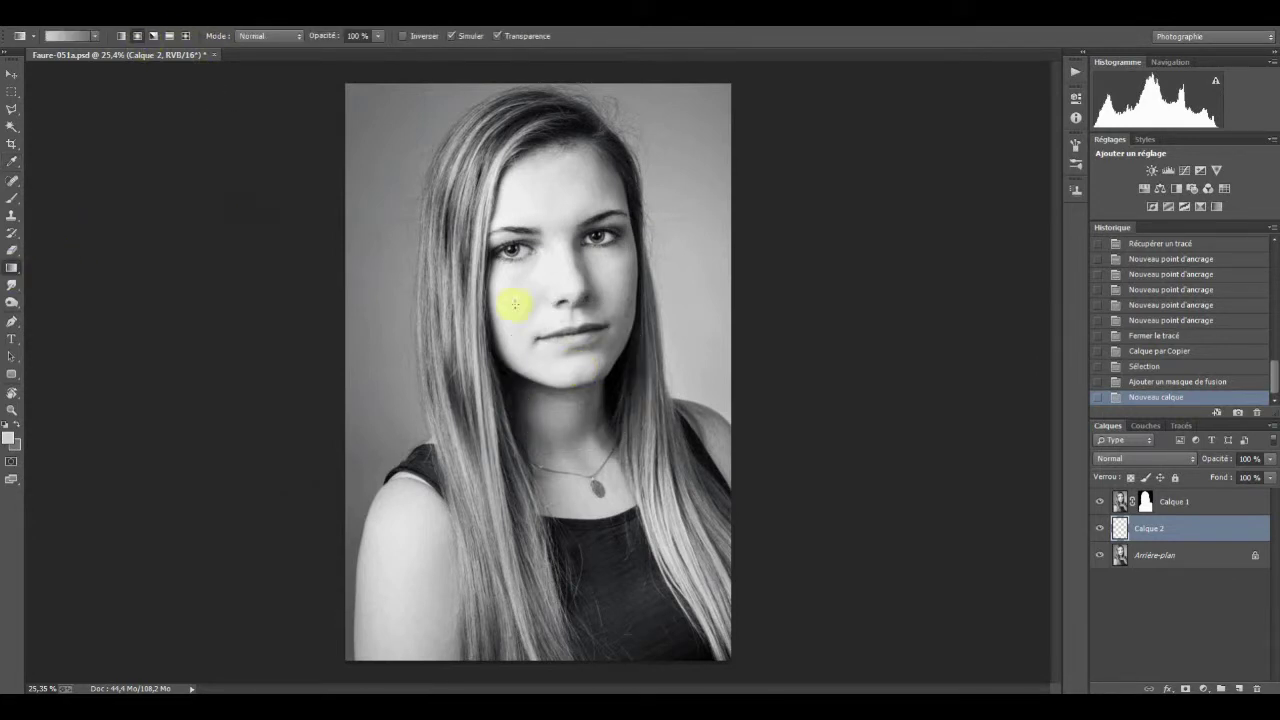
pyautogui.moveTo(564, 319); pyautogui.dragTo(681, 161)
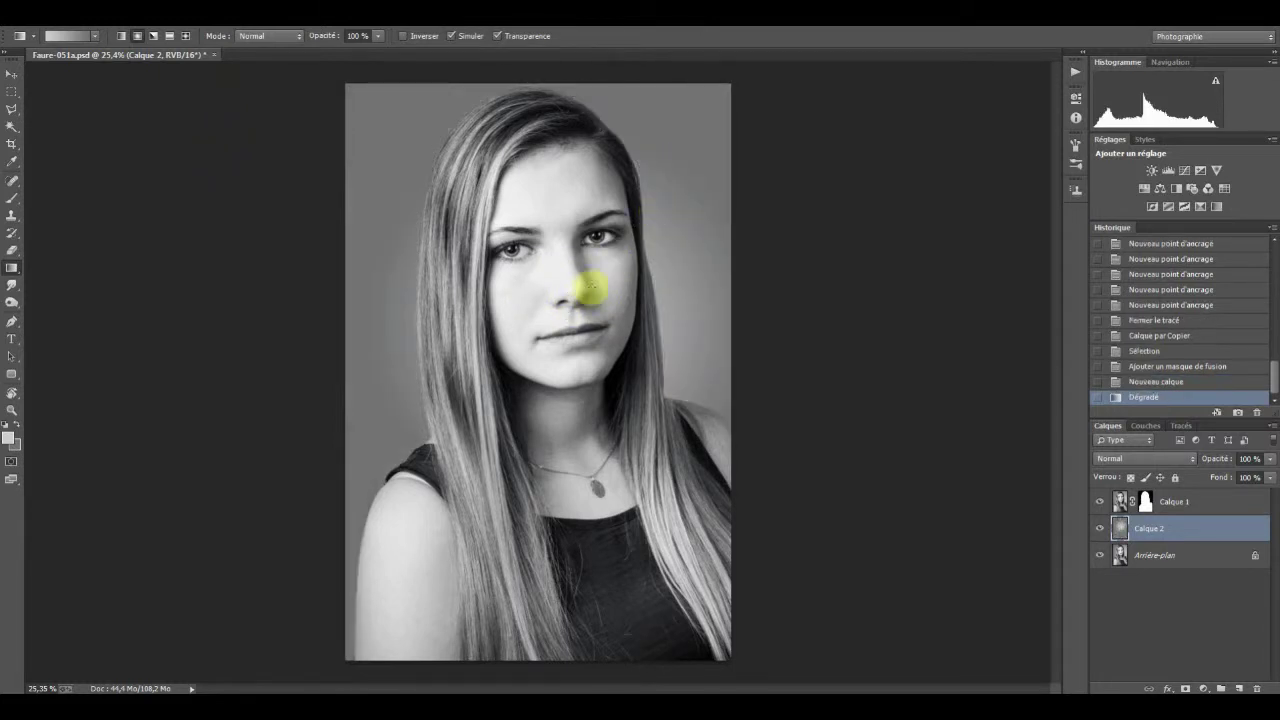
pyautogui.moveTo(567, 295); pyautogui.dragTo(724, 144)
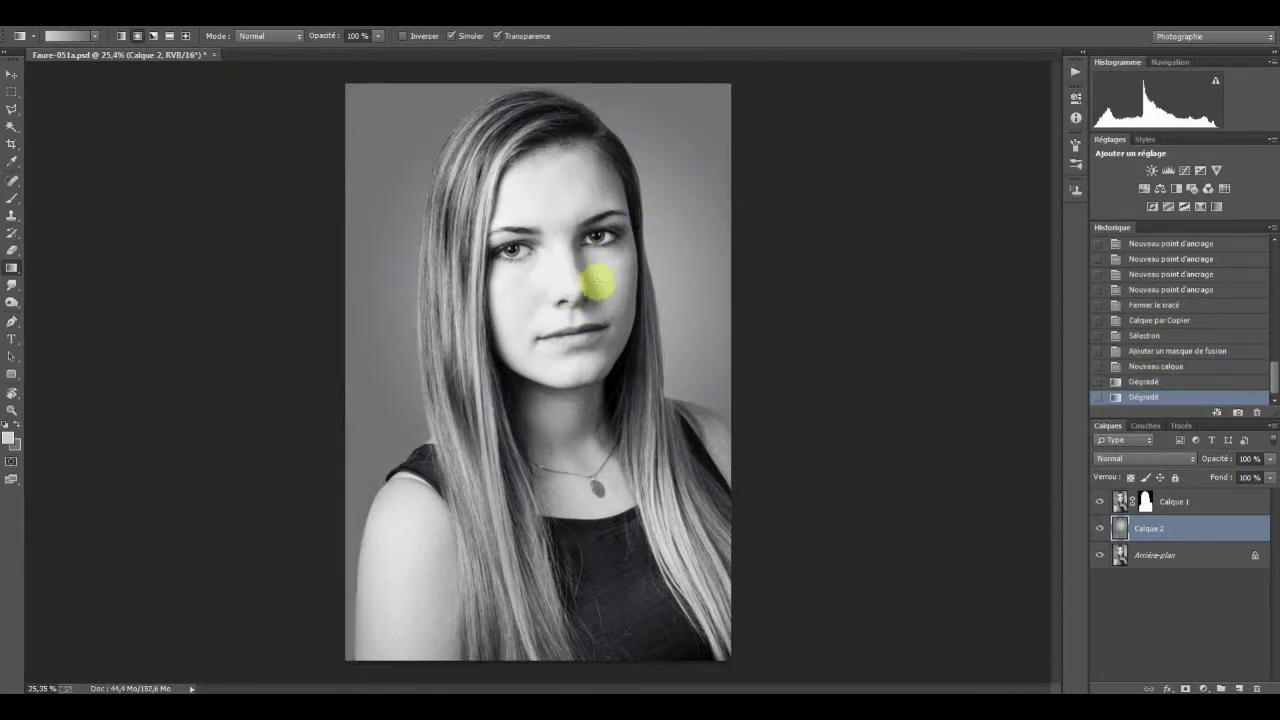
pyautogui.moveTo(575, 293)
pyautogui.mouseDown()
pyautogui.moveTo(705, 219)
pyautogui.moveTo(751, 223)
pyautogui.moveTo(720, 141)
pyautogui.mouseUp()
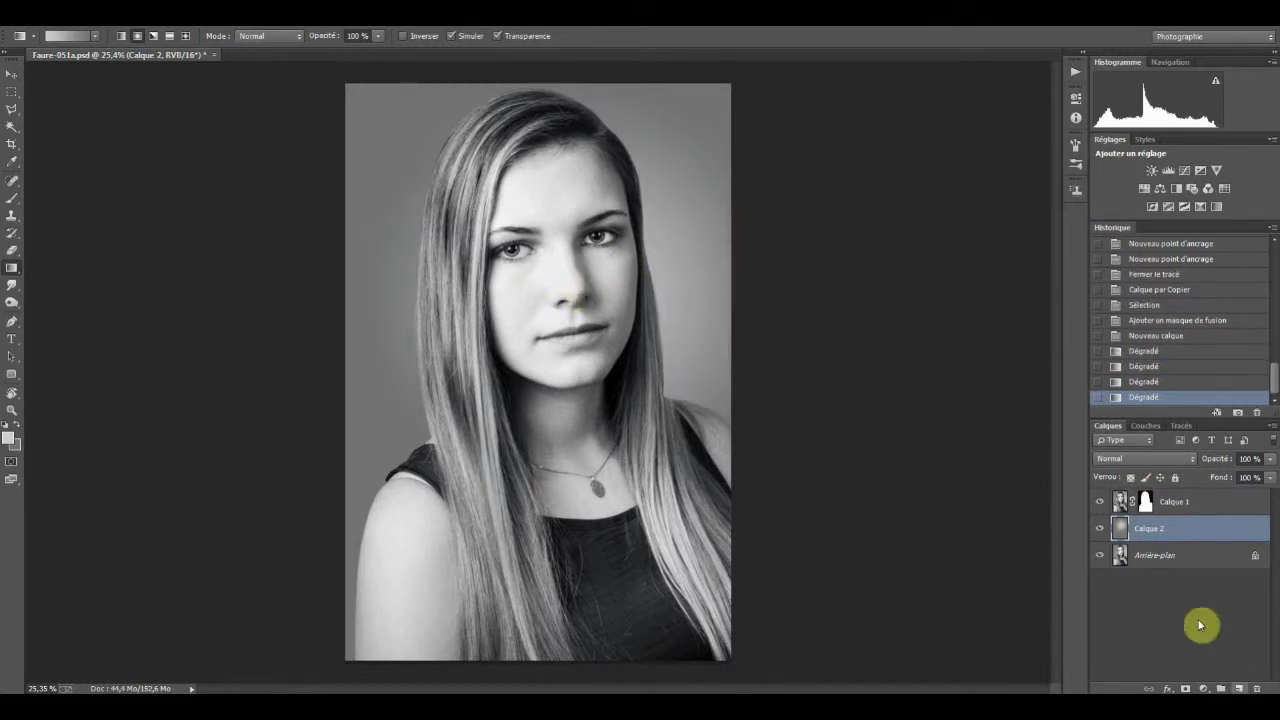
pyautogui.click(1101, 531)
# - Toggle Calque 2's visibility to compare the gradient, leaving it shown
pyautogui.click(1101, 531)
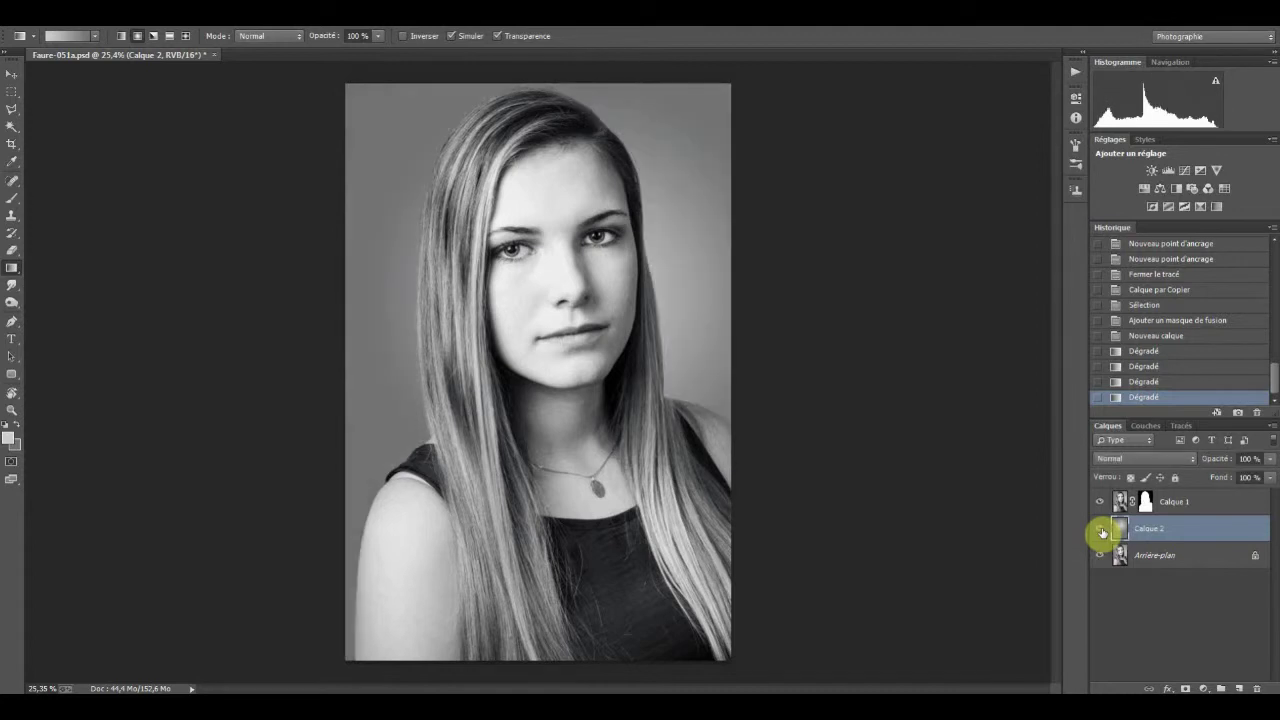
pyautogui.click(1101, 531)
pyautogui.click(1101, 531)
pyautogui.click(1101, 531)
pyautogui.click(1101, 531)
pyautogui.scroll(-2, 906, 514)
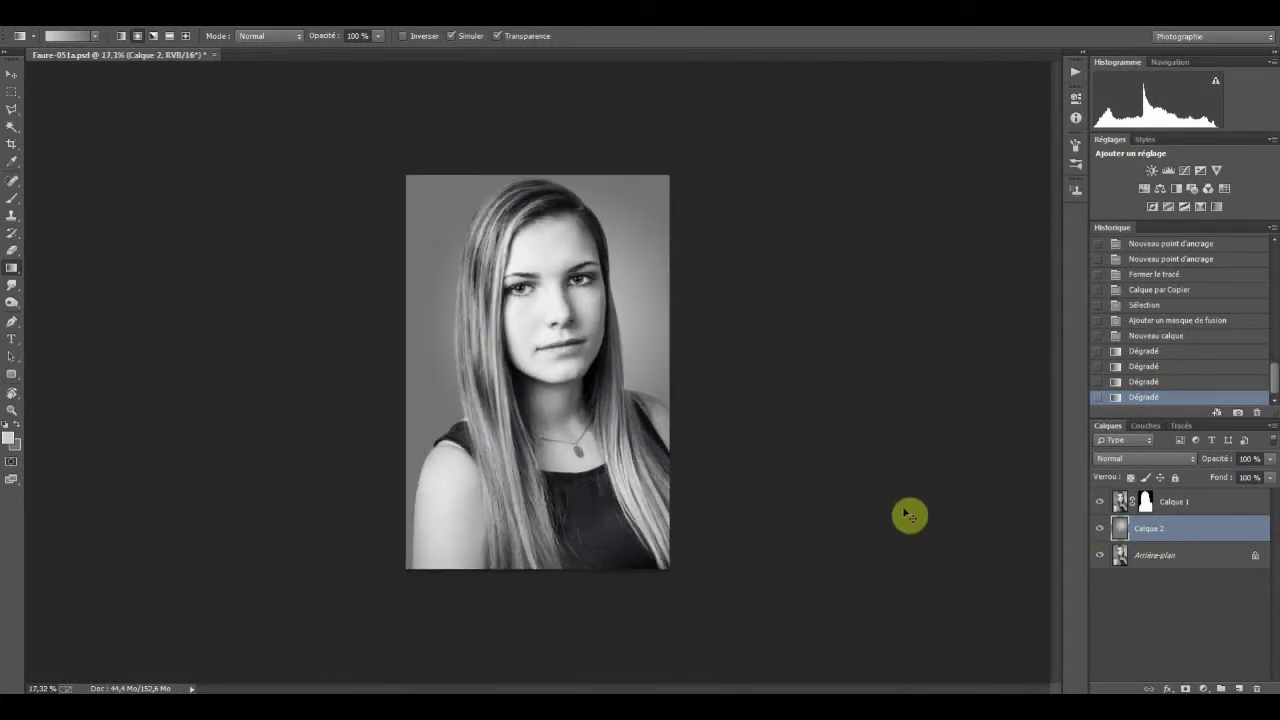
# - Free-transform the gradient layer larger and taller, reposition it, and apply
pyautogui.hotkey('ctrl', 't')
pyautogui.moveTo(670, 176); pyautogui.dragTo(845, 73)
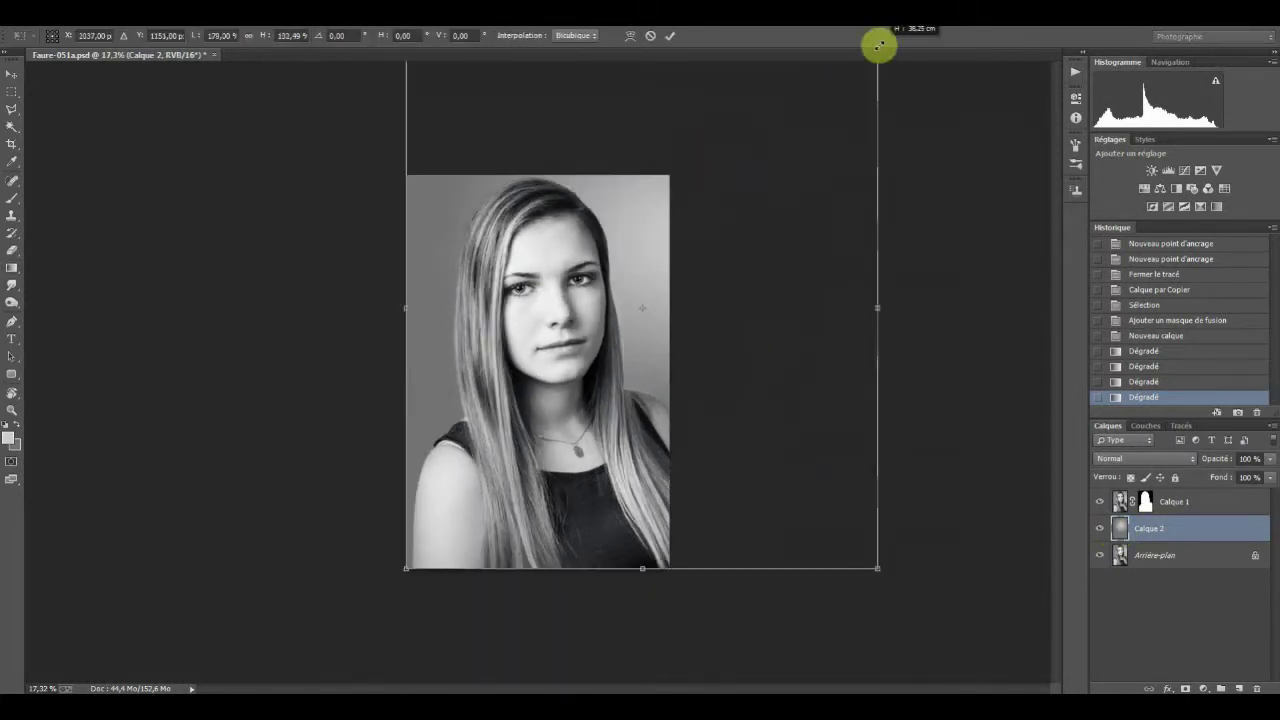
pyautogui.moveTo(760, 331); pyautogui.dragTo(712, 350)
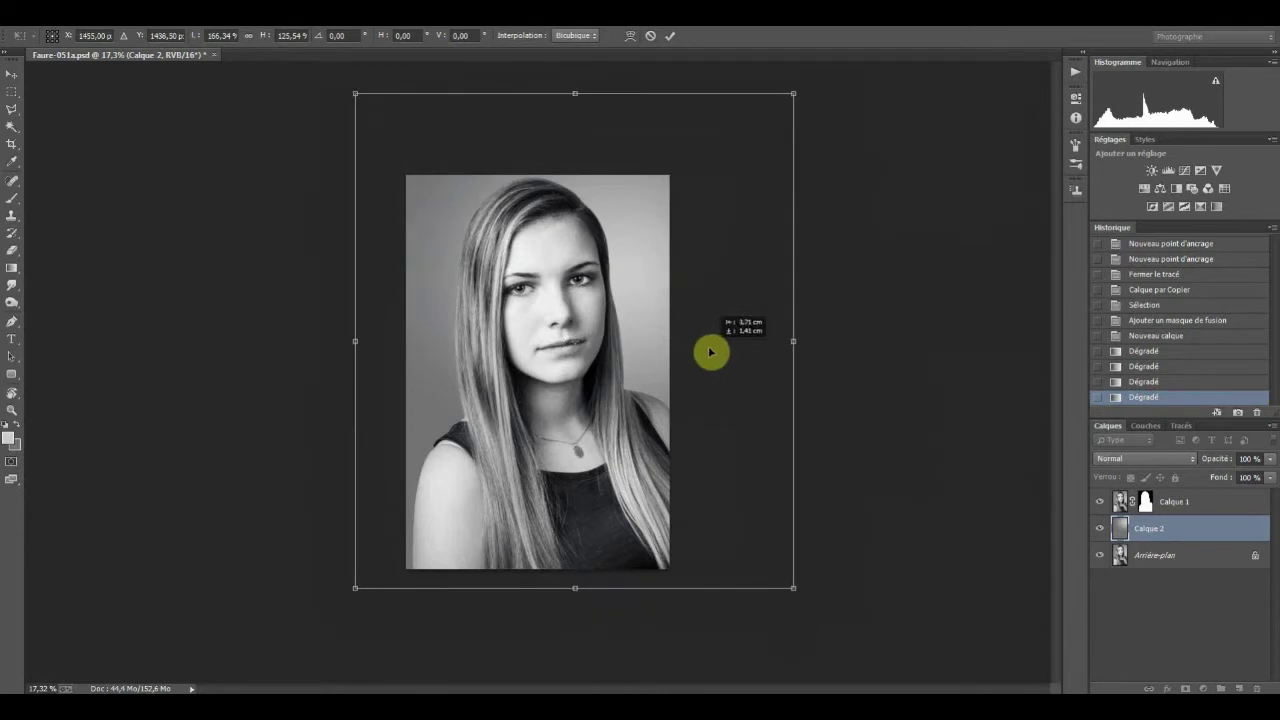
pyautogui.moveTo(794, 341); pyautogui.dragTo(694, 350)
pyautogui.moveTo(552, 367); pyautogui.dragTo(559, 373)
pyautogui.moveTo(539, 594); pyautogui.dragTo(535, 686)
pyautogui.moveTo(535, 640); pyautogui.dragTo(527, 604)
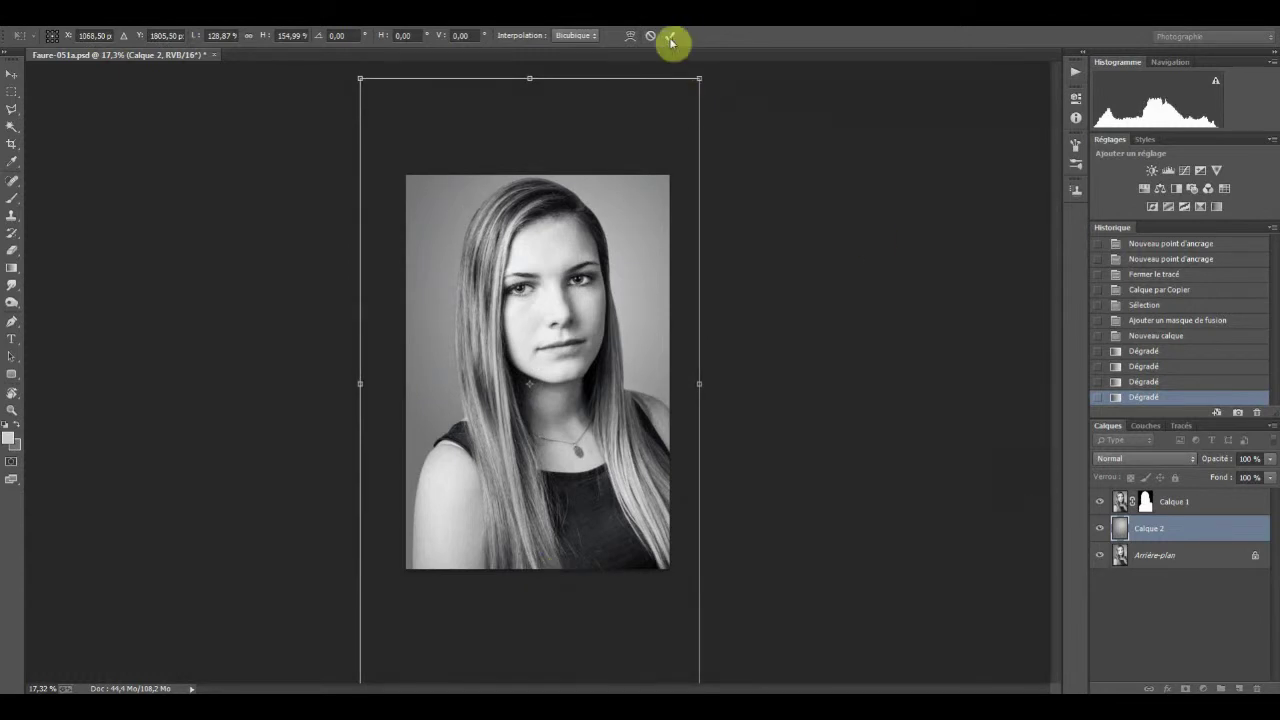
pyautogui.moveTo(361, 383); pyautogui.dragTo(399, 385)
pyautogui.moveTo(549, 78); pyautogui.dragTo(549, 106)
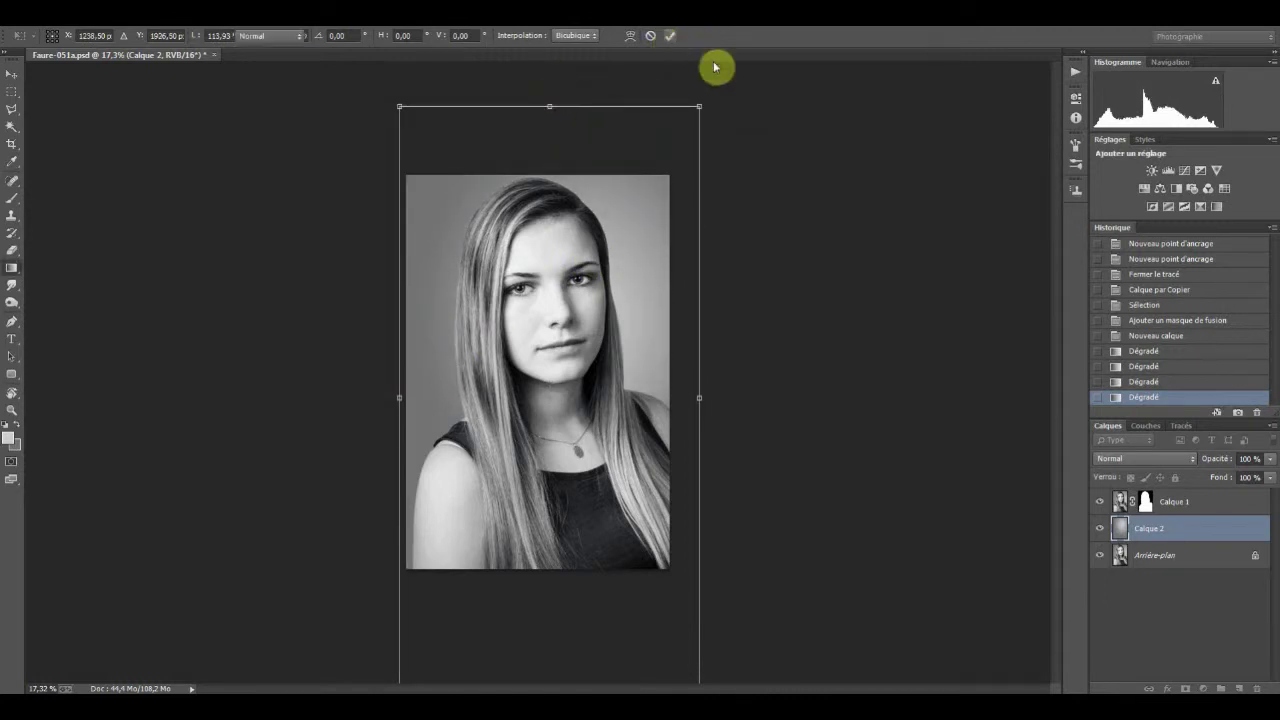
pyautogui.press('Return')
# - Transform the gradient wider to the right and distort its top-right corner
pyautogui.click(1100, 533)
pyautogui.click(1100, 533)
pyautogui.click(1100, 533)
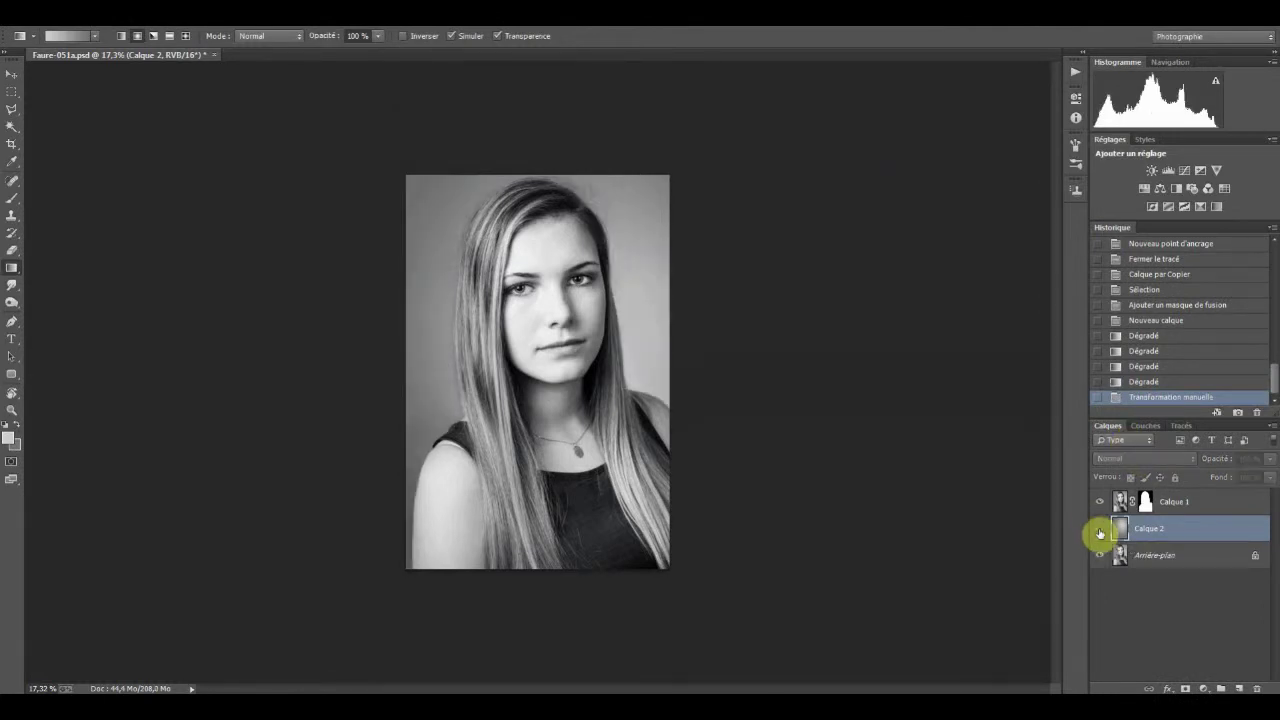
pyautogui.click(1100, 533)
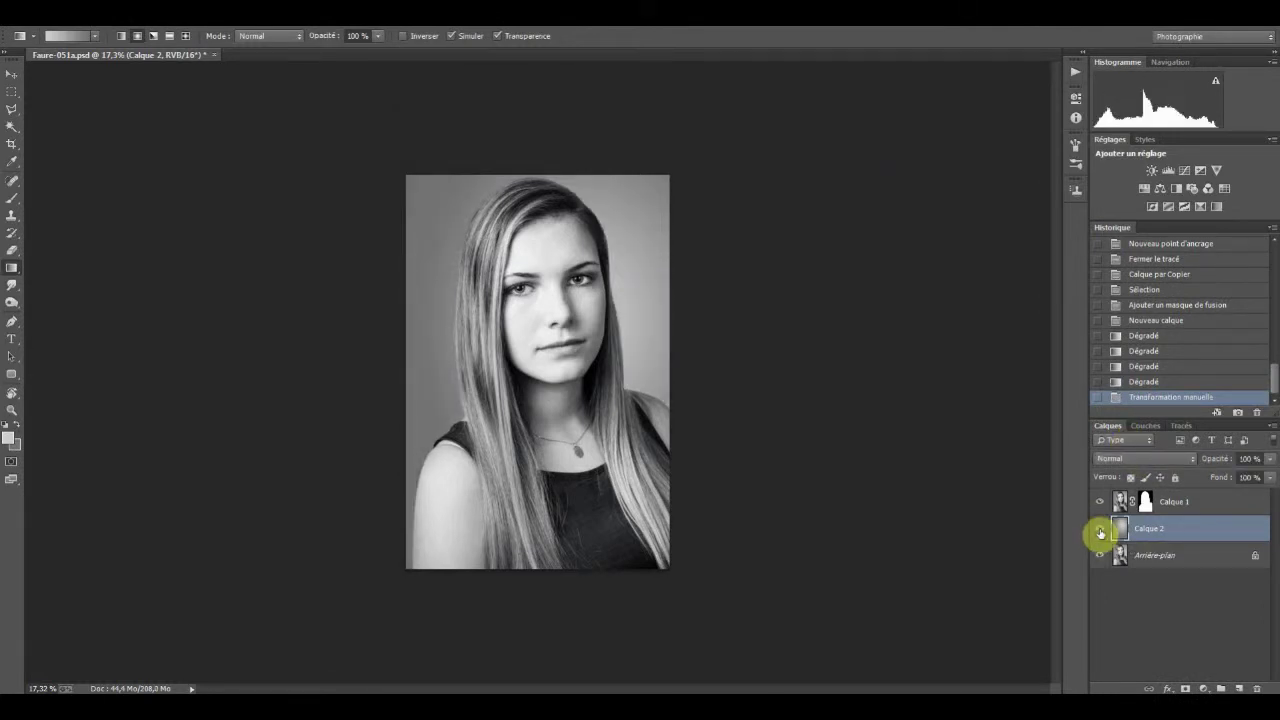
pyautogui.hotkey('ctrl', 't')
pyautogui.moveTo(696, 398)
pyautogui.mouseDown()
pyautogui.moveTo(753, 401)
pyautogui.moveTo(731, 400)
pyautogui.mouseUp()
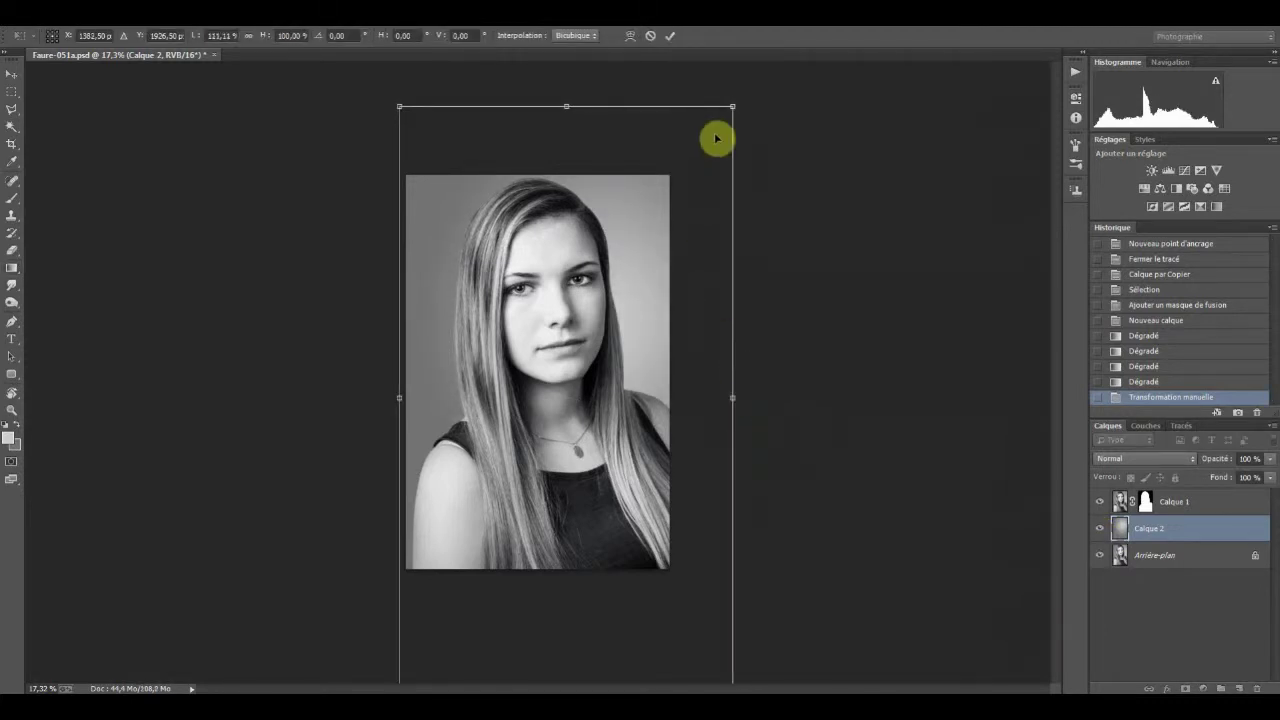
pyautogui.moveTo(732, 107); pyautogui.dragTo(669, 140)
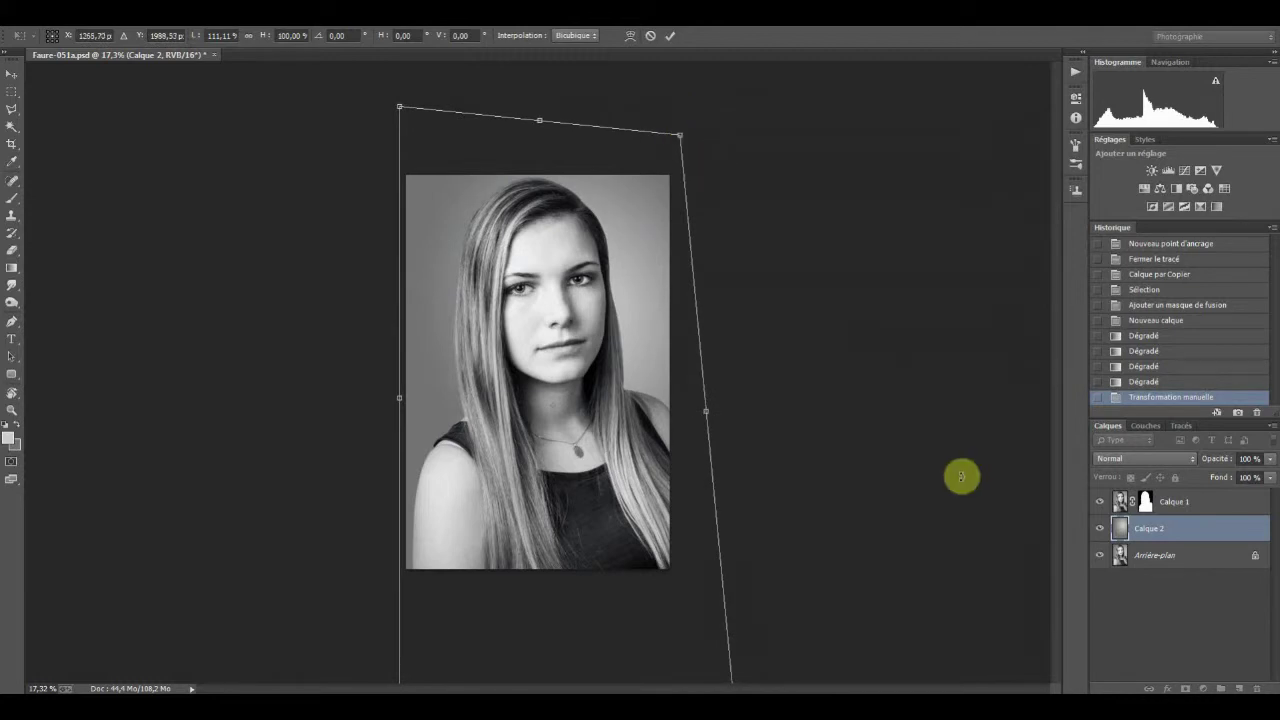
pyautogui.hotkey('ctrl', '-')
pyautogui.moveTo(640, 209); pyautogui.dragTo(650, 205)
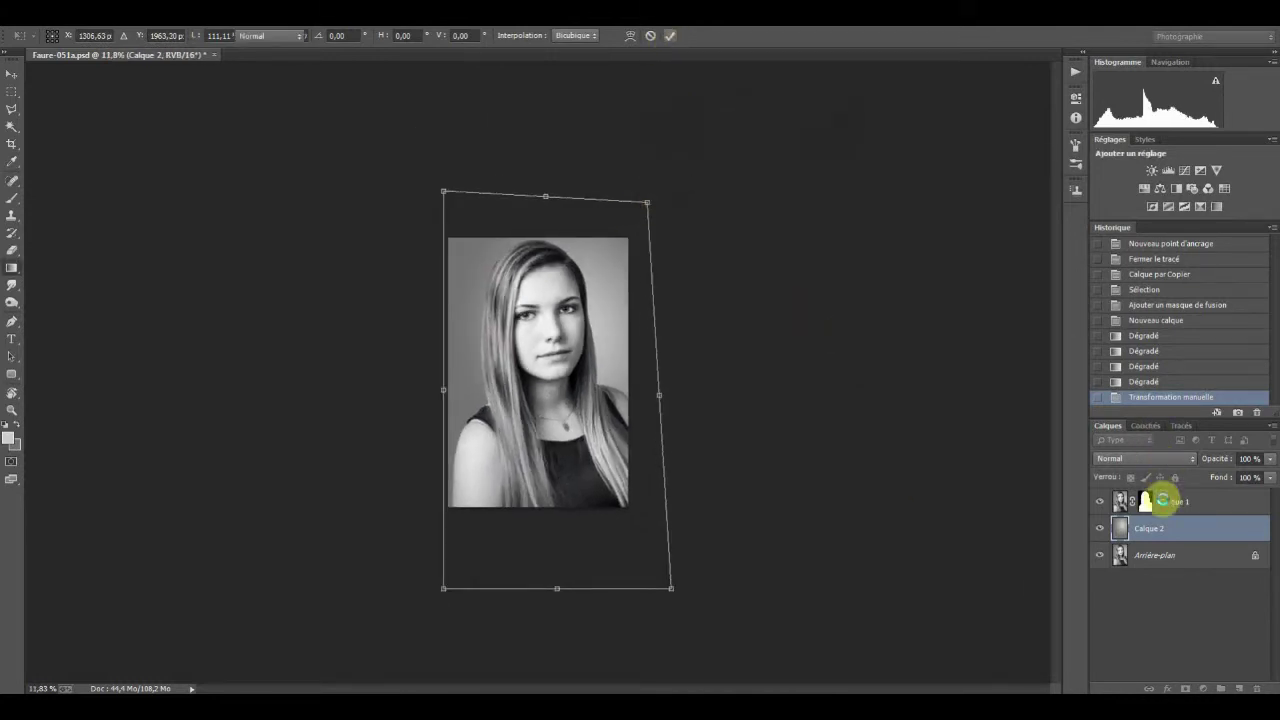
pyautogui.press('Return')
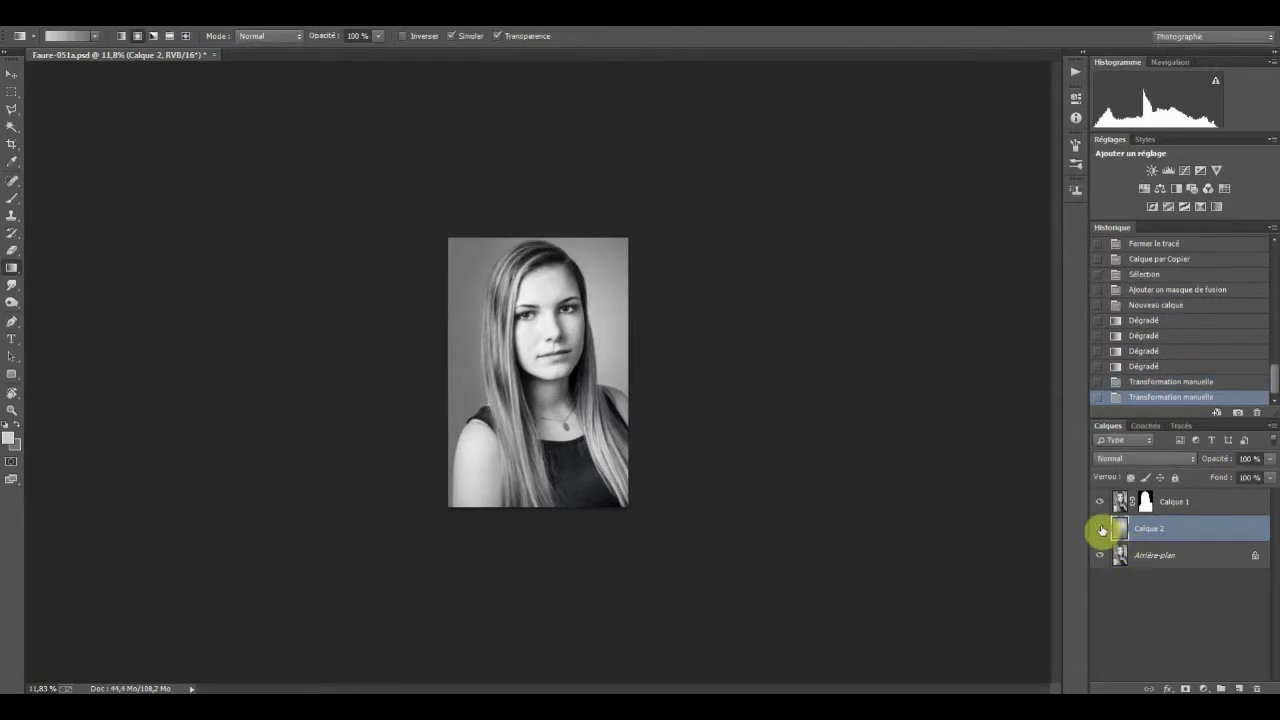
# - Widen the gradient layer to the left with another transform and commit it
pyautogui.click(1101, 533)
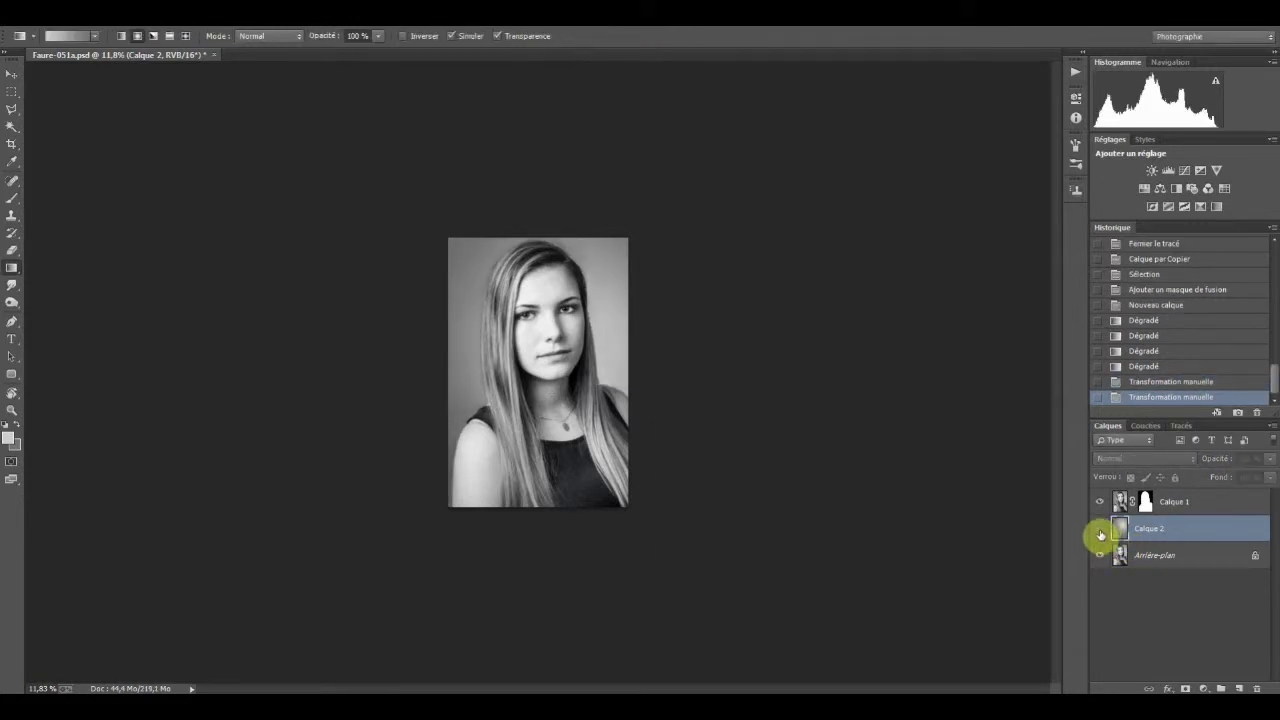
pyautogui.click(1101, 533)
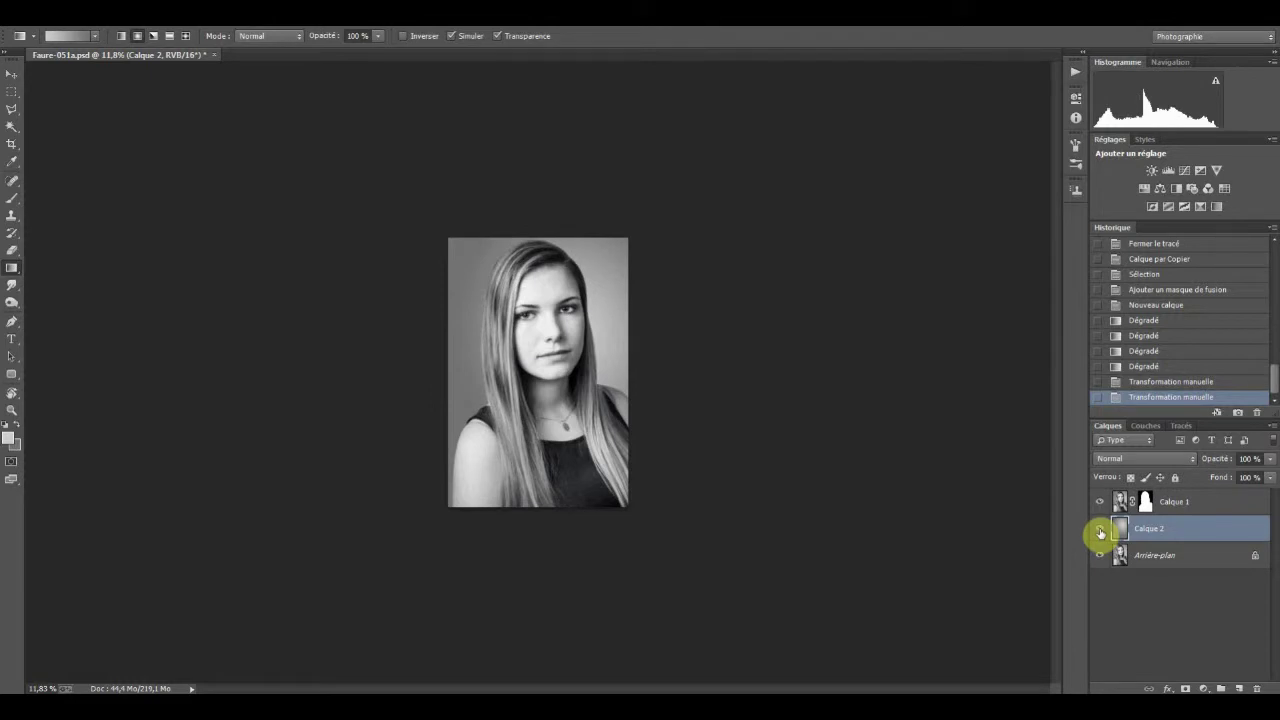
pyautogui.hotkey('ctrl', 't')
pyautogui.moveTo(440, 391); pyautogui.dragTo(418, 391)
pyautogui.click(676, 40)
pyautogui.hotkey('ctrl', '0')
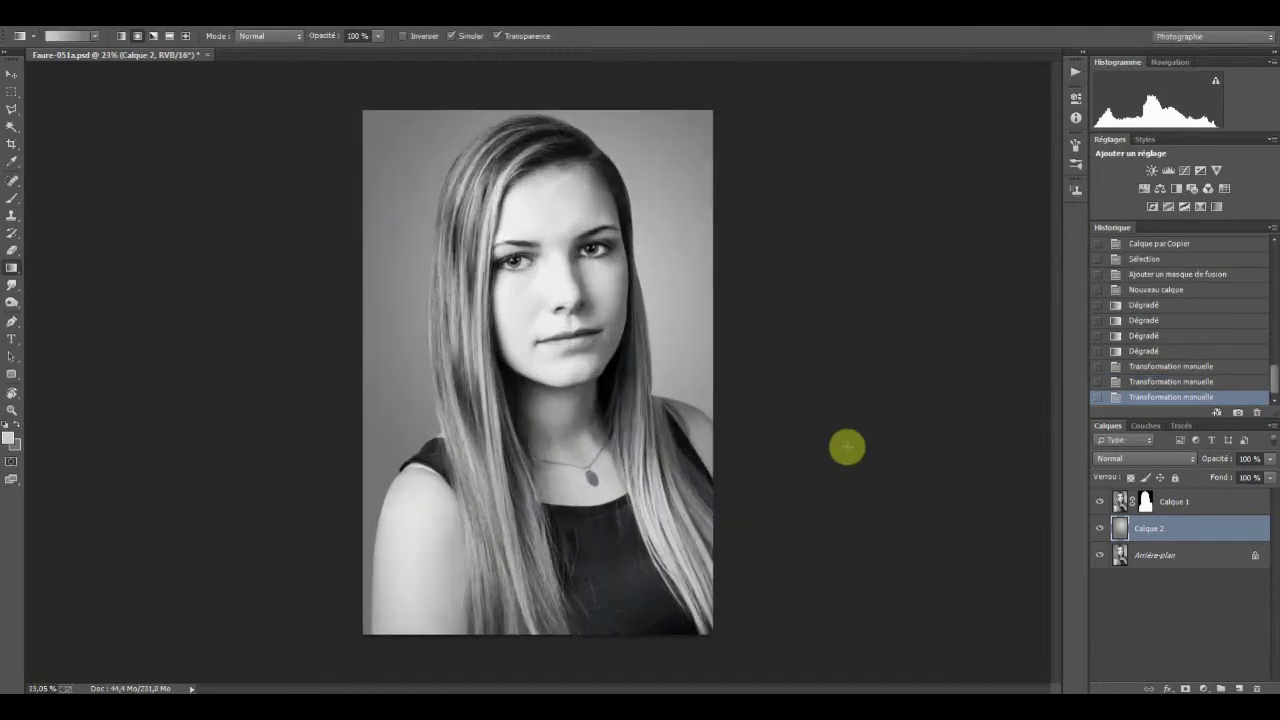
pyautogui.scroll(1, 847, 448)
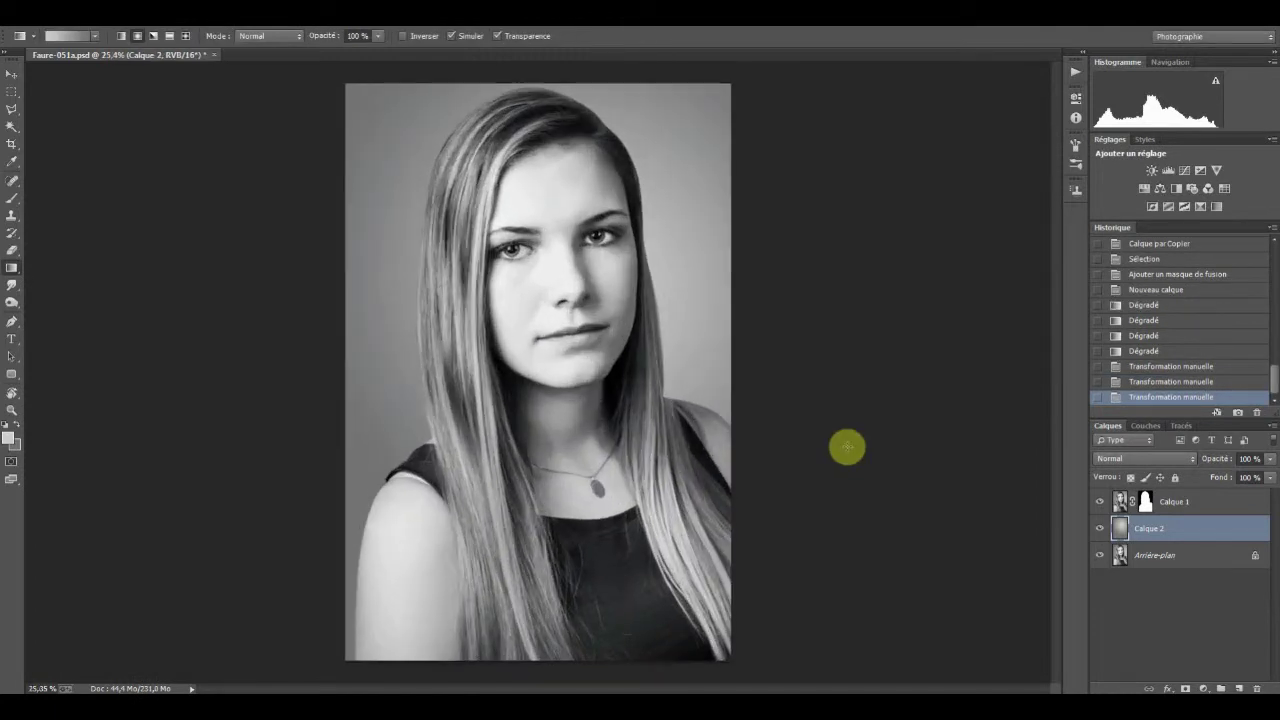
# - Toggle Calque 2 on and off repeatedly to compare the reshaped backdrop
pyautogui.click(1099, 533)
pyautogui.click(1099, 533)
pyautogui.click(1099, 533)
pyautogui.click(1099, 533)
pyautogui.click(1099, 533)
pyautogui.click(1099, 533)
pyautogui.click(1099, 533)
pyautogui.click(1099, 533)
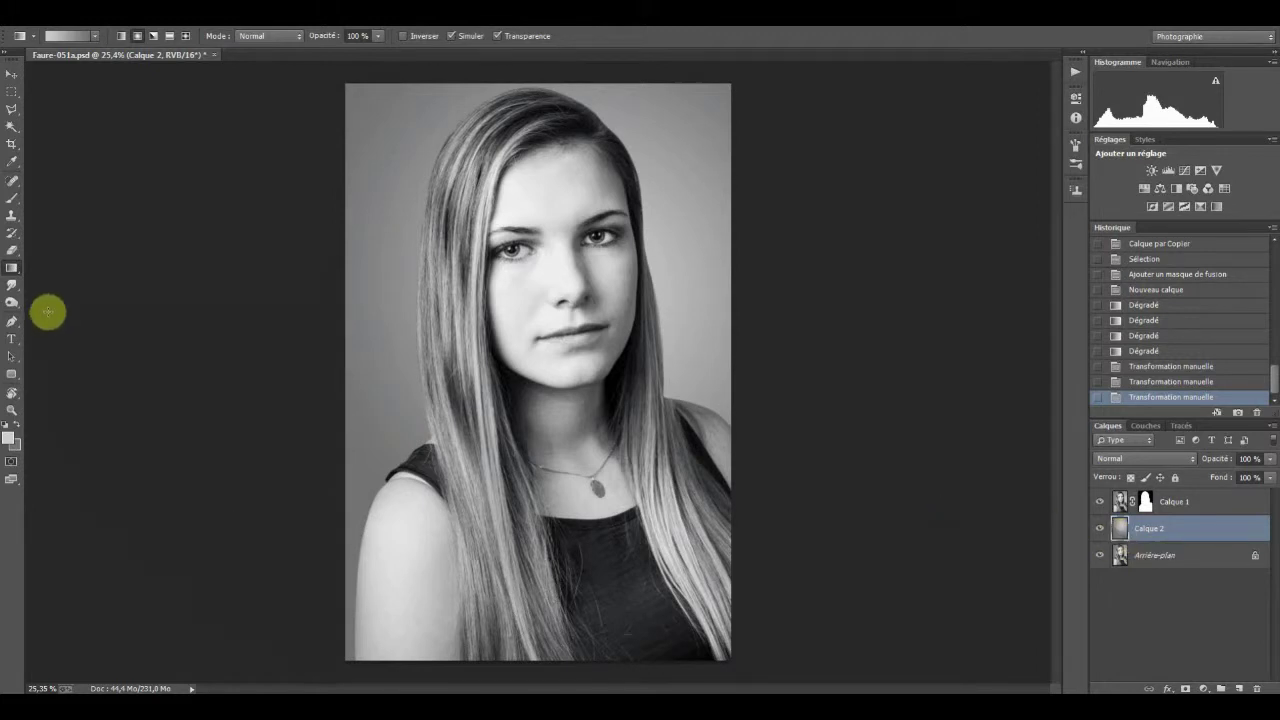
# - Brush 3%-opacity tone around the neck and left shoulder, then restore 100% opacity
pyautogui.click(12, 198)
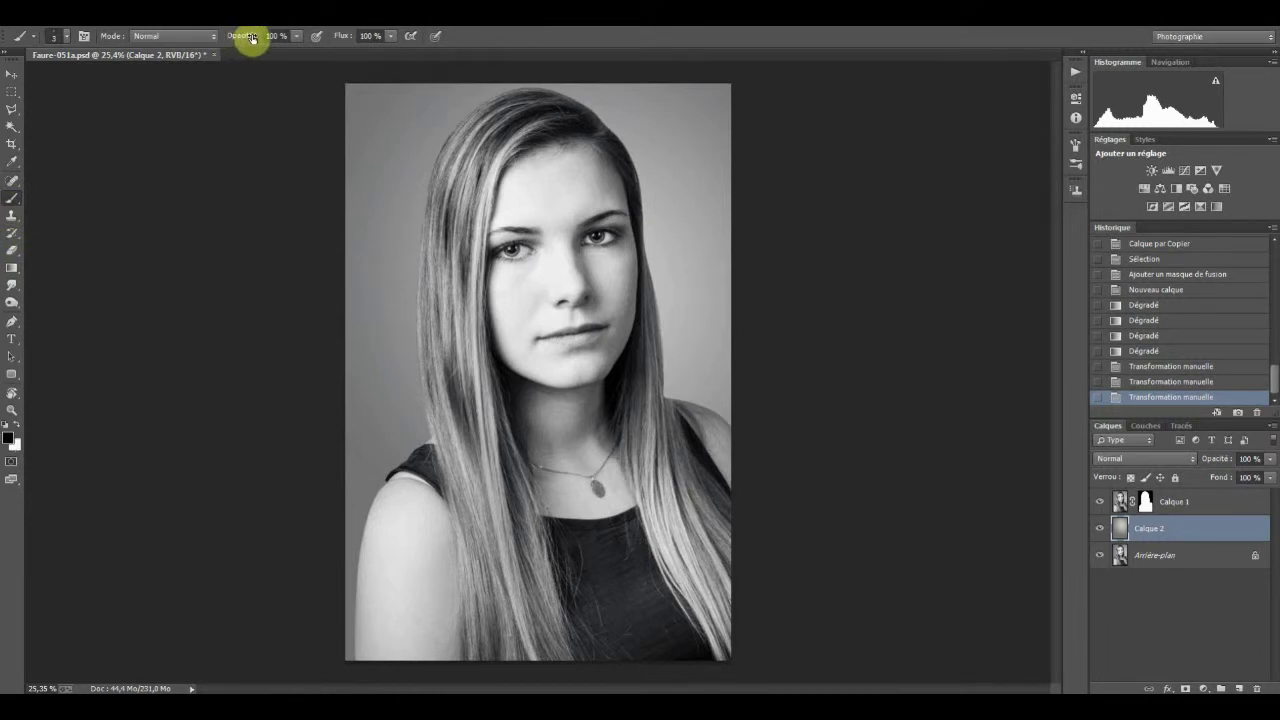
pyautogui.moveTo(251, 38); pyautogui.dragTo(190, 40)
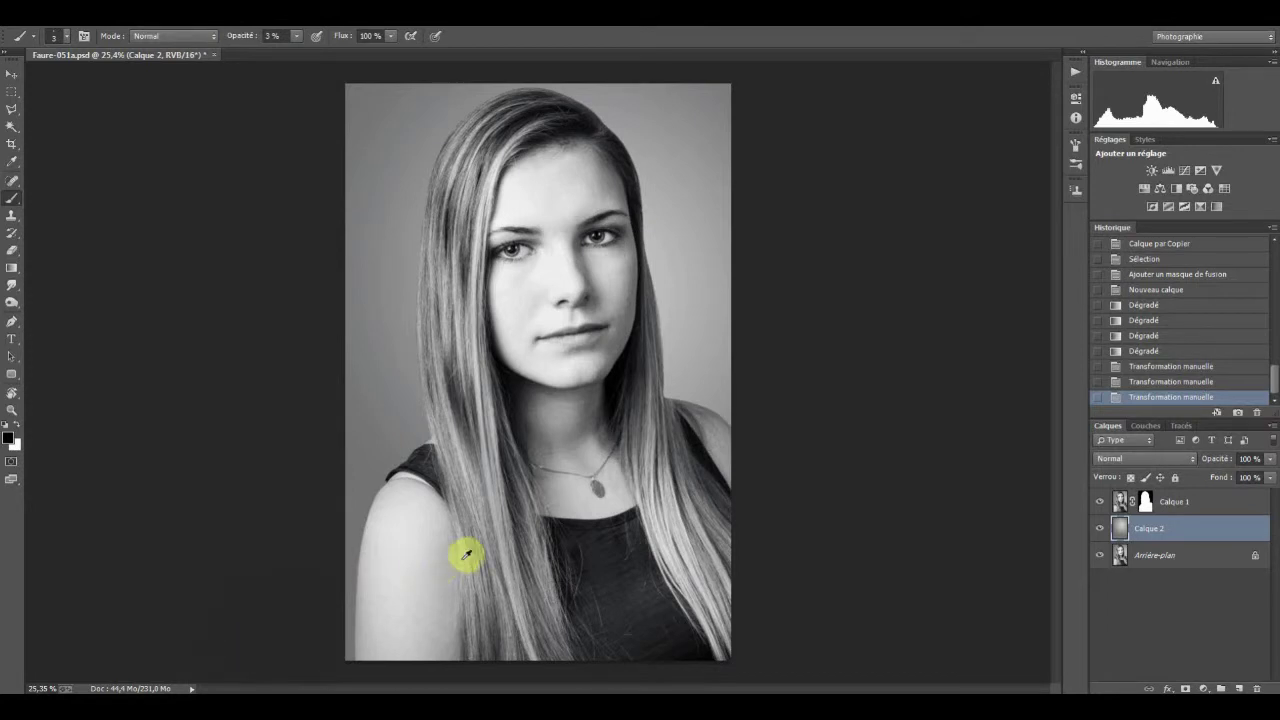
pyautogui.moveTo(466, 555); pyautogui.dragTo(526, 557)
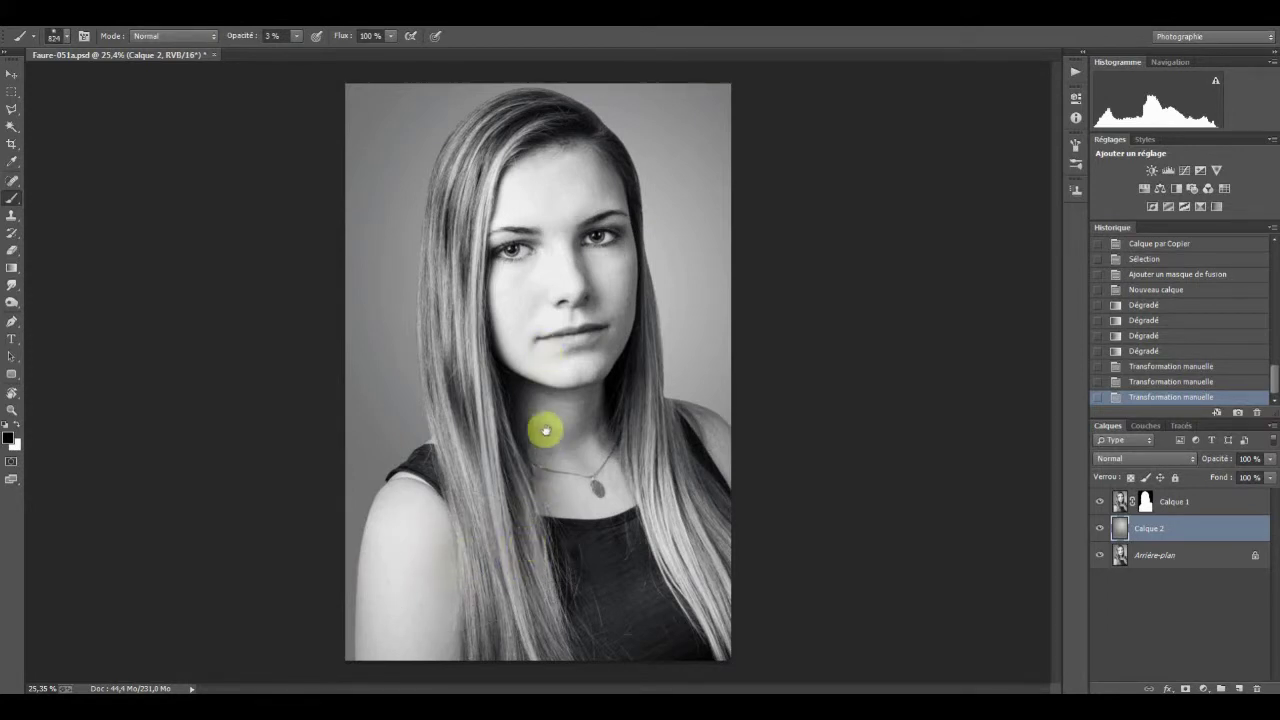
pyautogui.moveTo(545, 431)
pyautogui.mouseDown()
pyautogui.moveTo(349, 650)
pyautogui.moveTo(380, 626)
pyautogui.moveTo(343, 671)
pyautogui.moveTo(370, 690)
pyautogui.mouseUp()
pyautogui.moveTo(330, 660)
pyautogui.mouseDown()
pyautogui.moveTo(350, 685)
pyautogui.moveTo(370, 620)
pyautogui.mouseUp()
pyautogui.moveTo(360, 630); pyautogui.dragTo(634, 686)
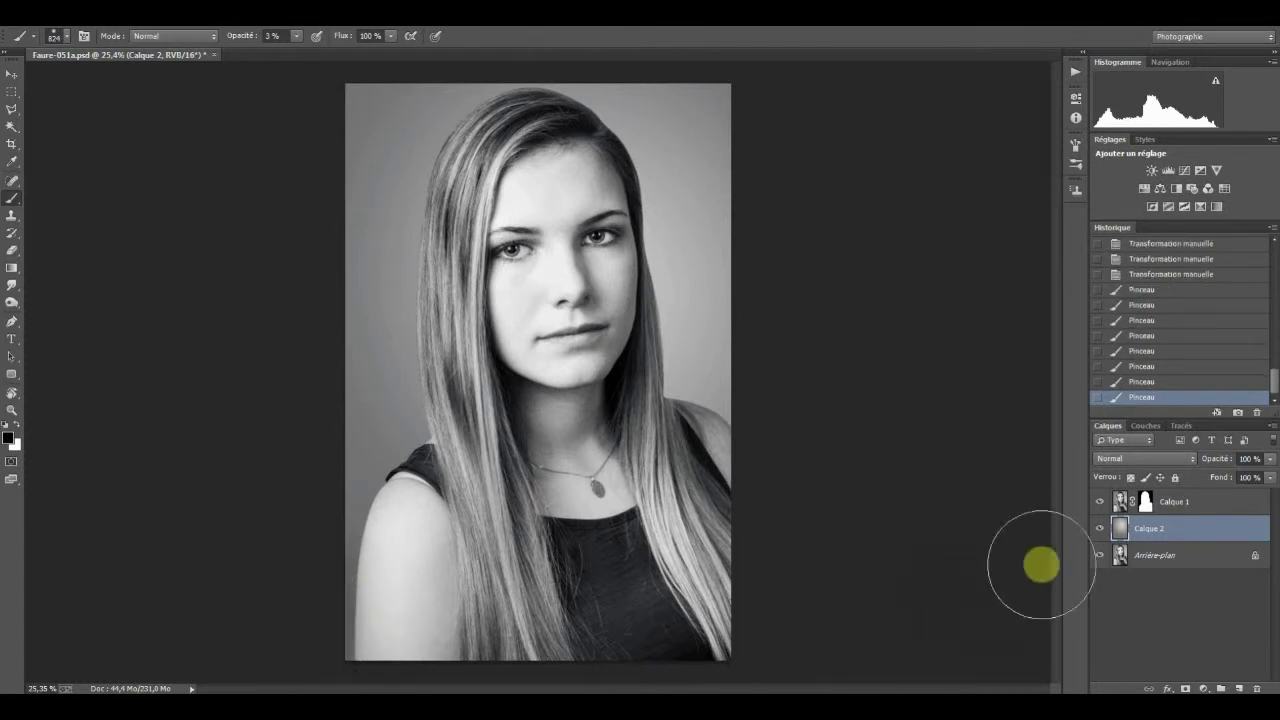
pyautogui.click(1100, 528)
pyautogui.click(1100, 528)
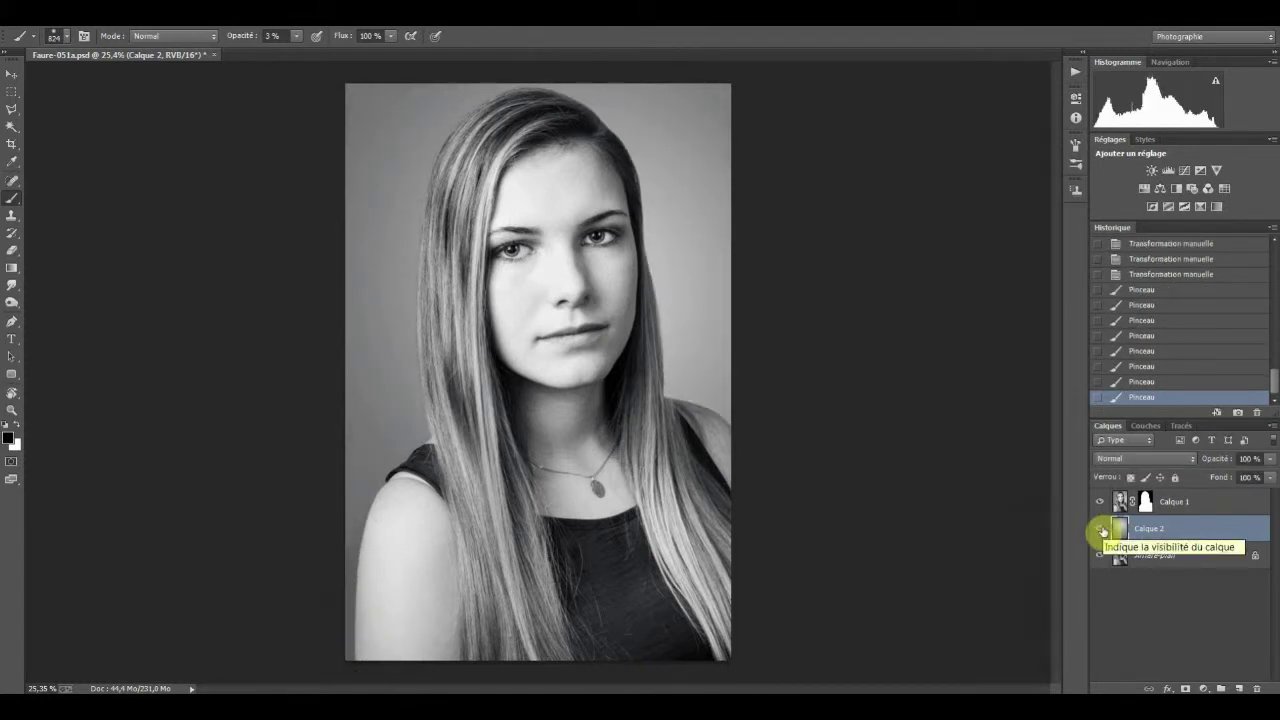
pyautogui.moveTo(241, 38); pyautogui.dragTo(479, 36)
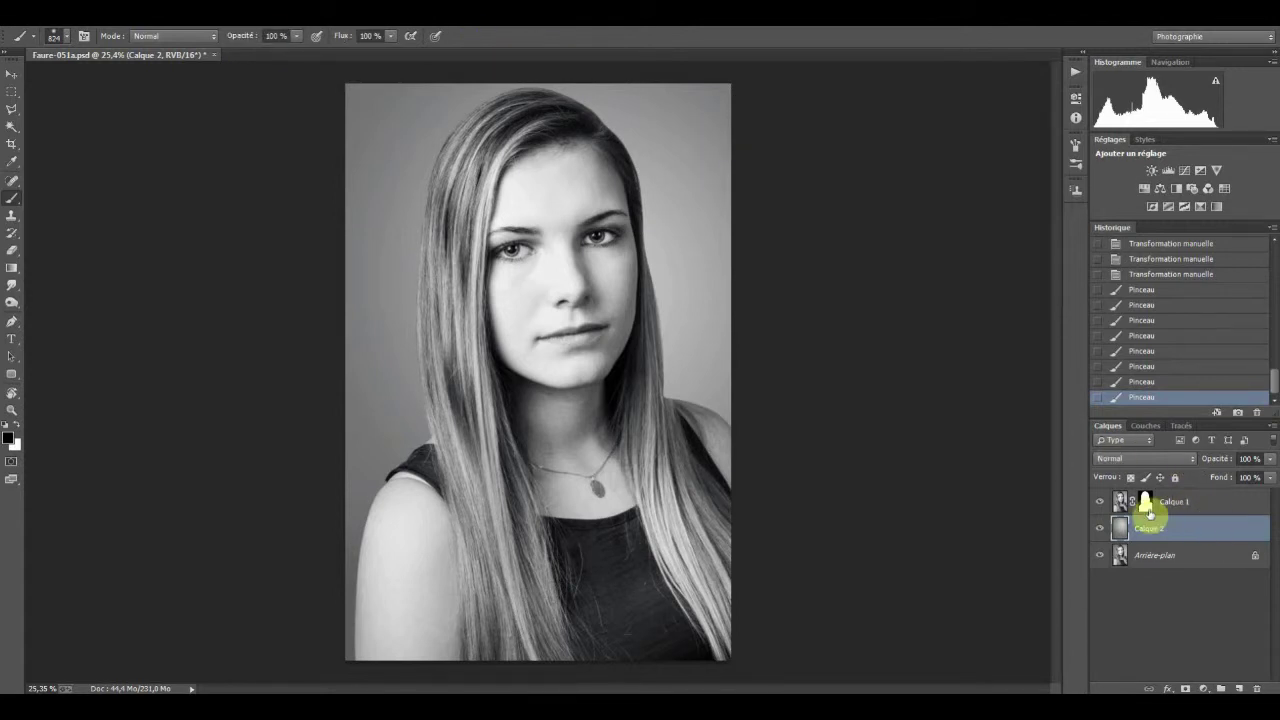
# - Feather Calque 1's mask by 3,5 px using Contour progressif in Contour du masque
pyautogui.click(1145, 501)
pyautogui.scroll(1, 751, 427)
pyautogui.scroll(1, 632, 517)
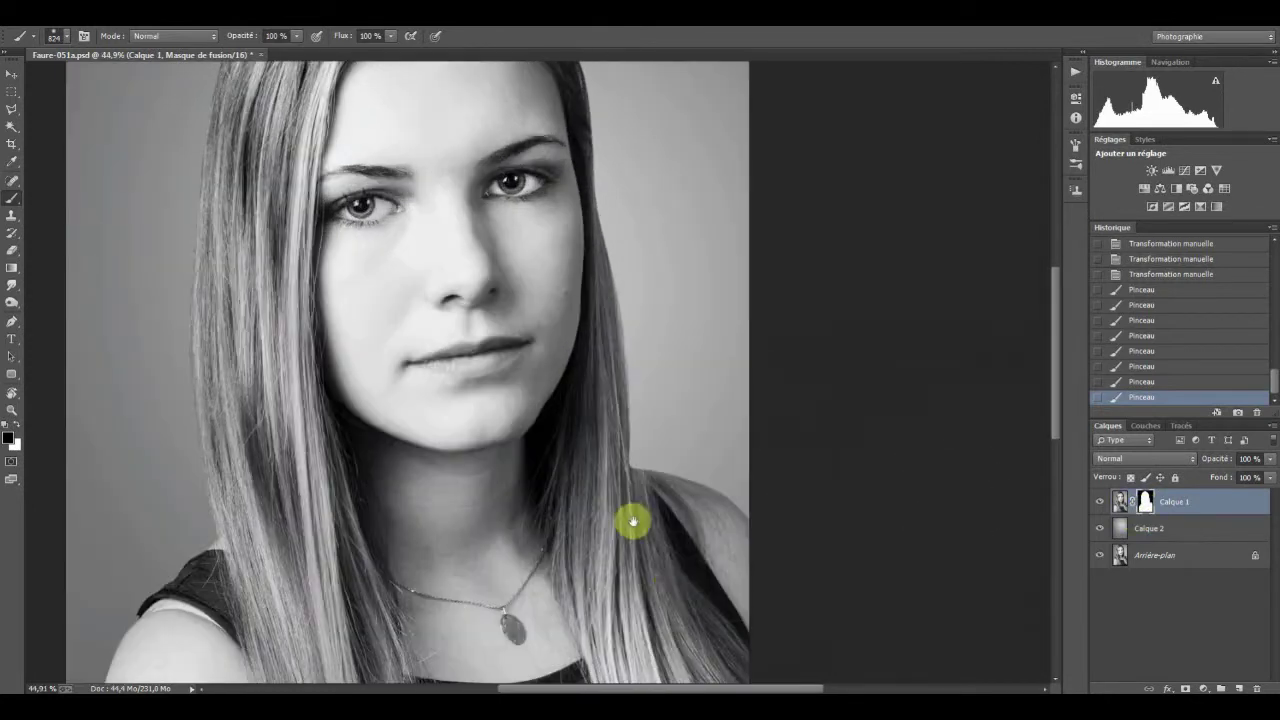
pyautogui.moveTo(632, 517); pyautogui.dragTo(700, 646)
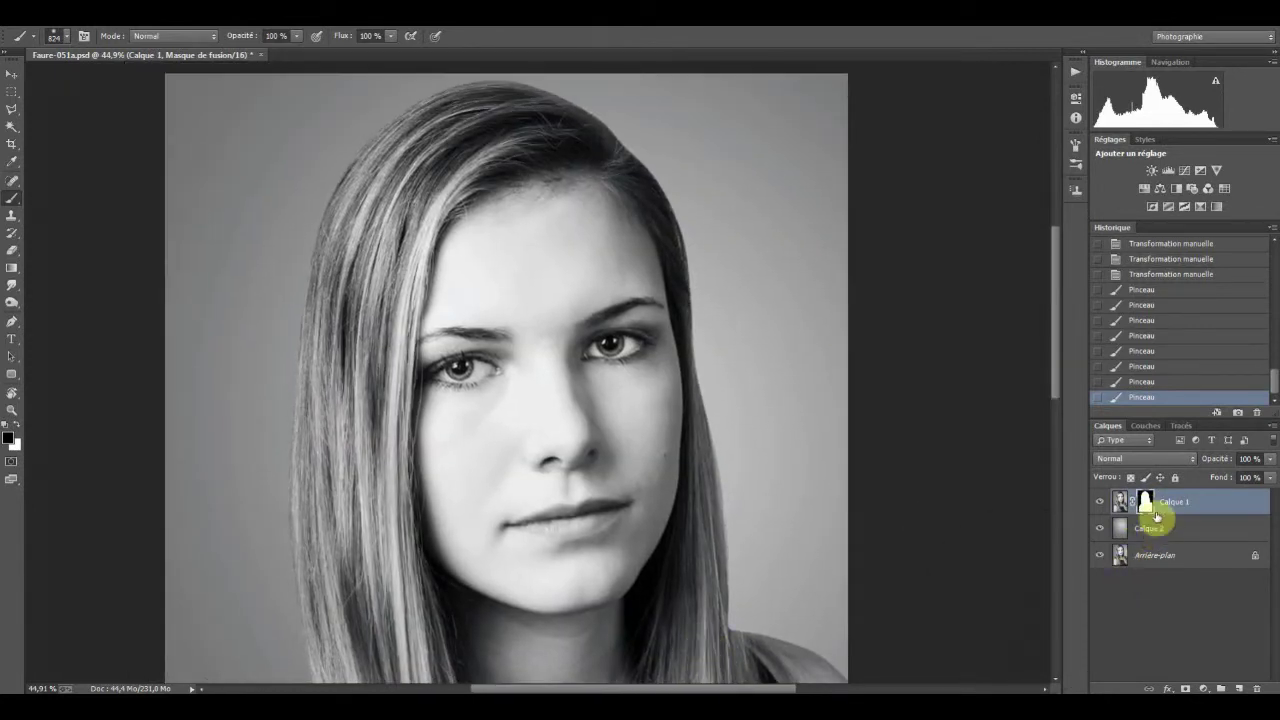
pyautogui.doubleClick(1145, 501)
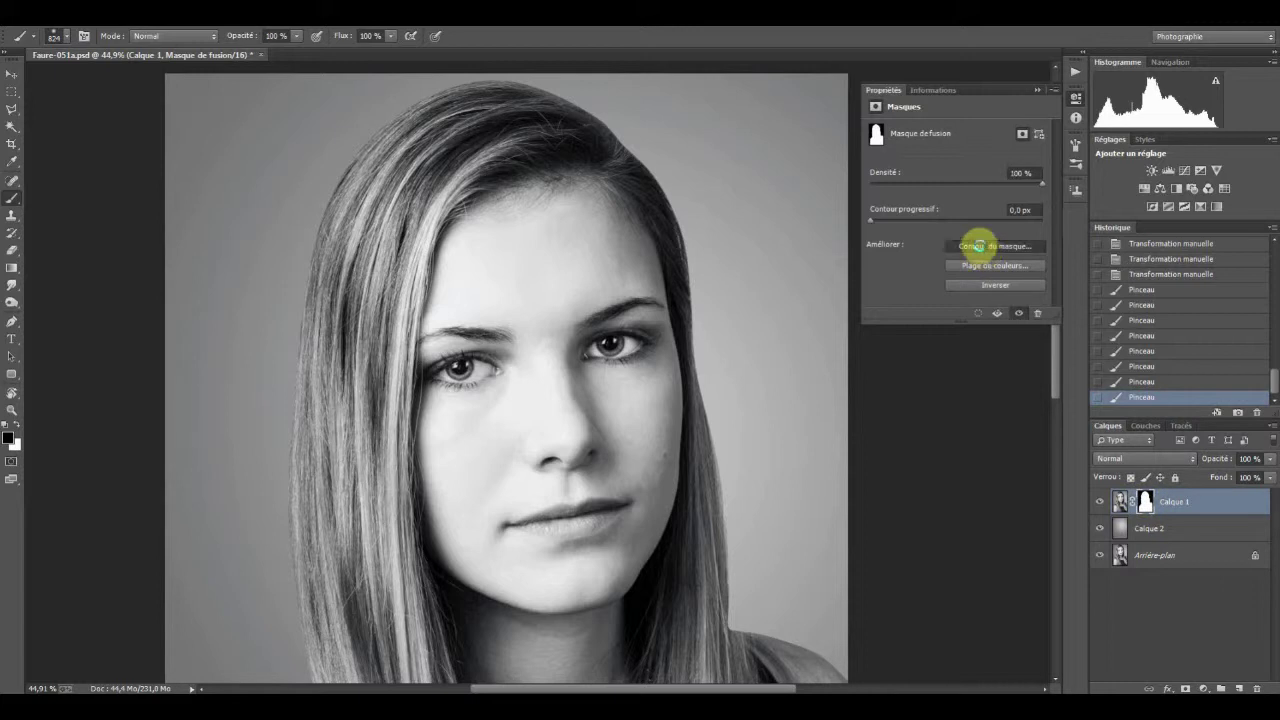
pyautogui.click(978, 246)
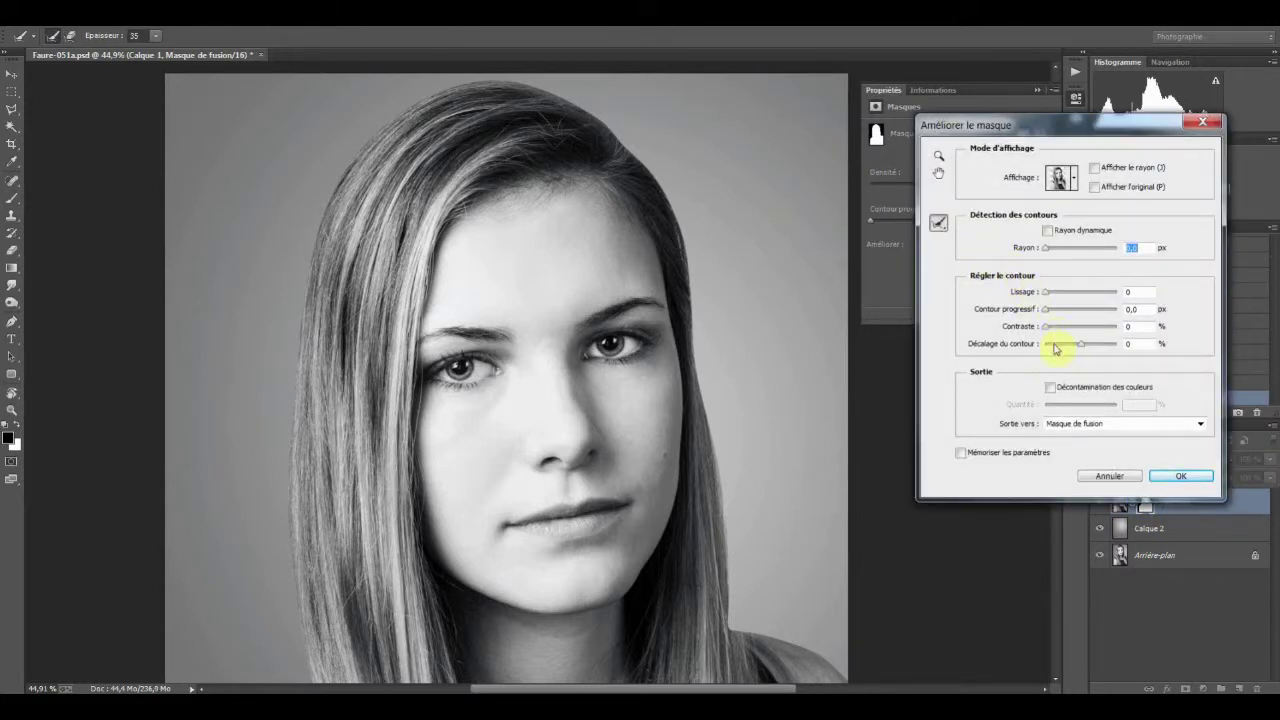
pyautogui.moveTo(1047, 314); pyautogui.dragTo(1066, 312)
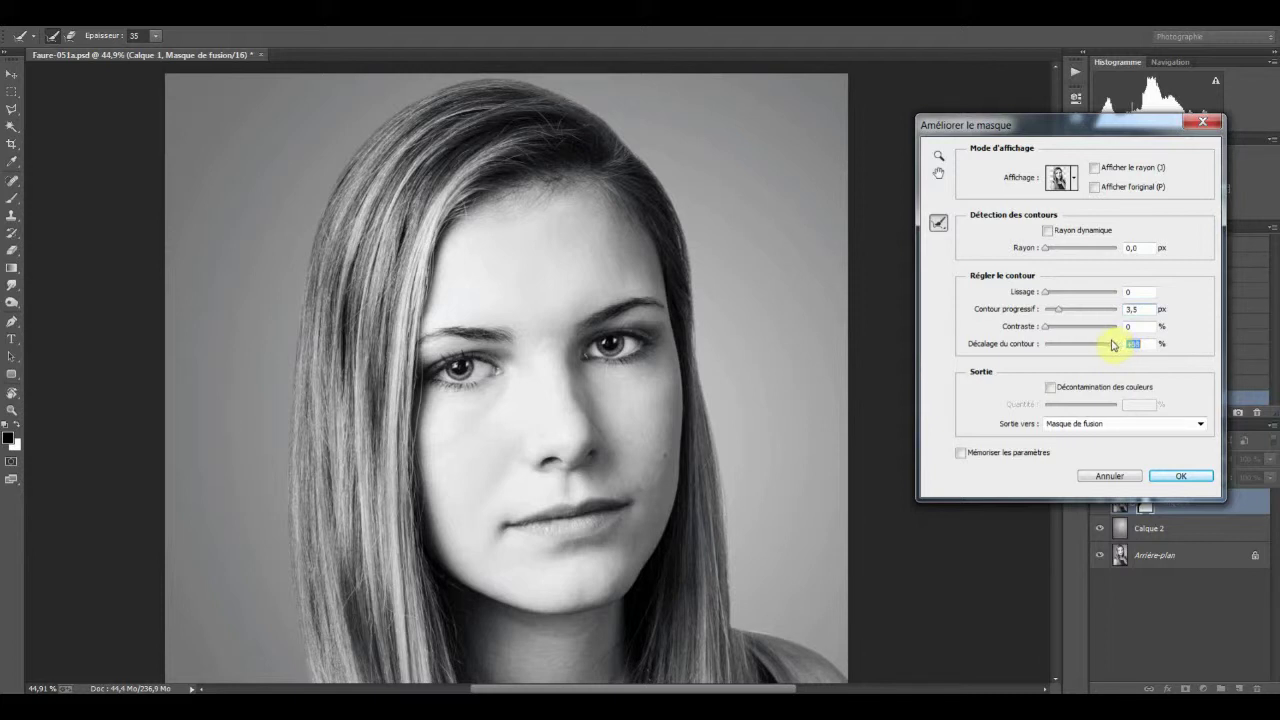
pyautogui.click(1181, 476)
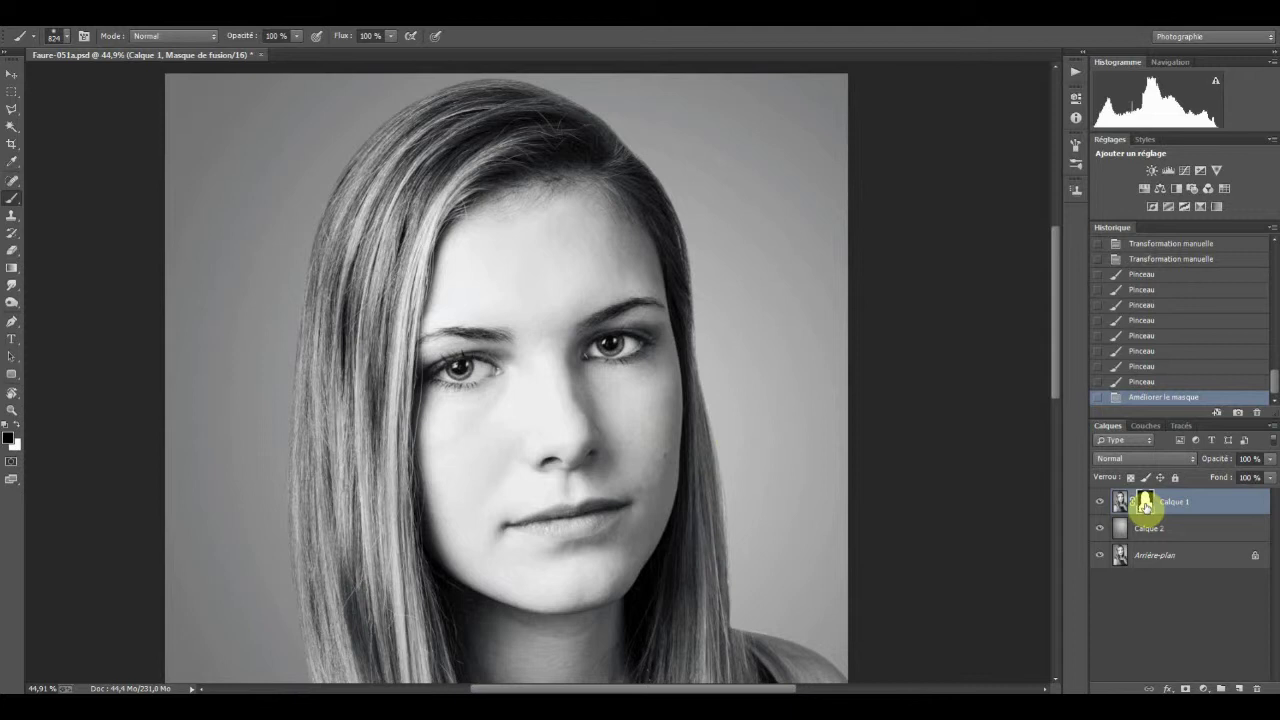
# - Shrink the brush, rotate the view a quarter turn and zoom to 169% on the hair
pyautogui.scroll(1, 840, 517)
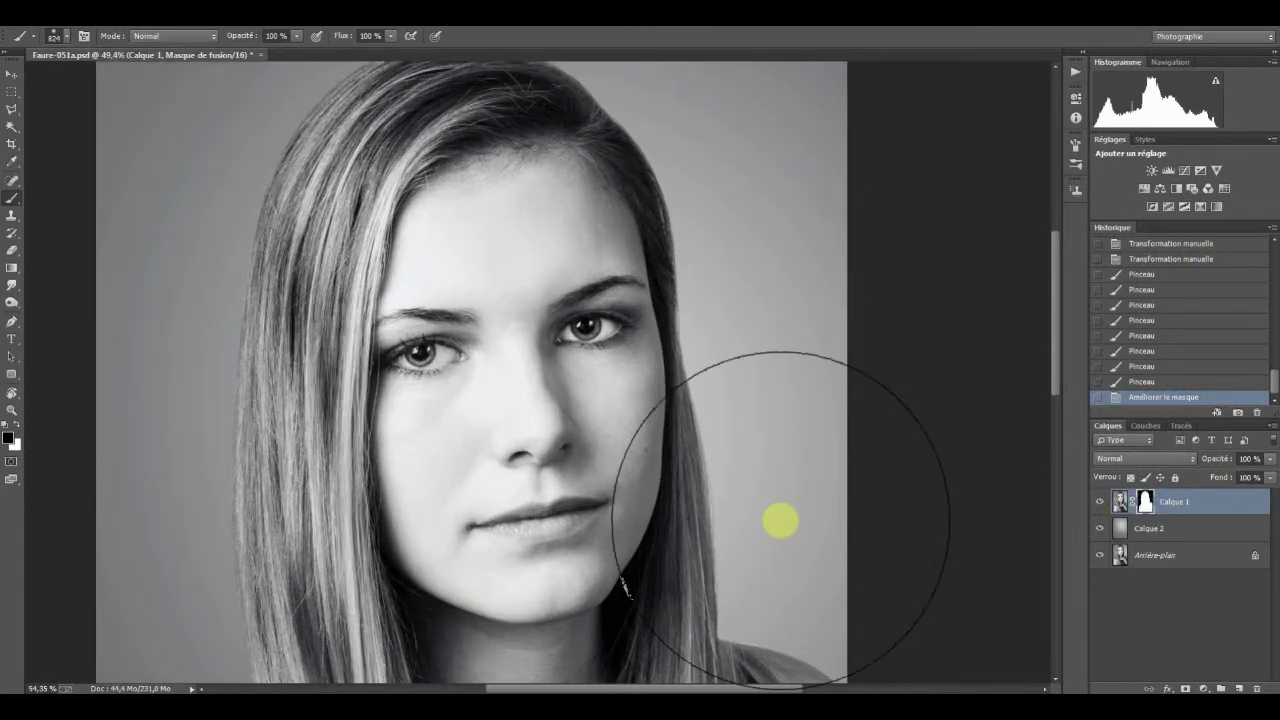
pyautogui.scroll(1, 766, 503)
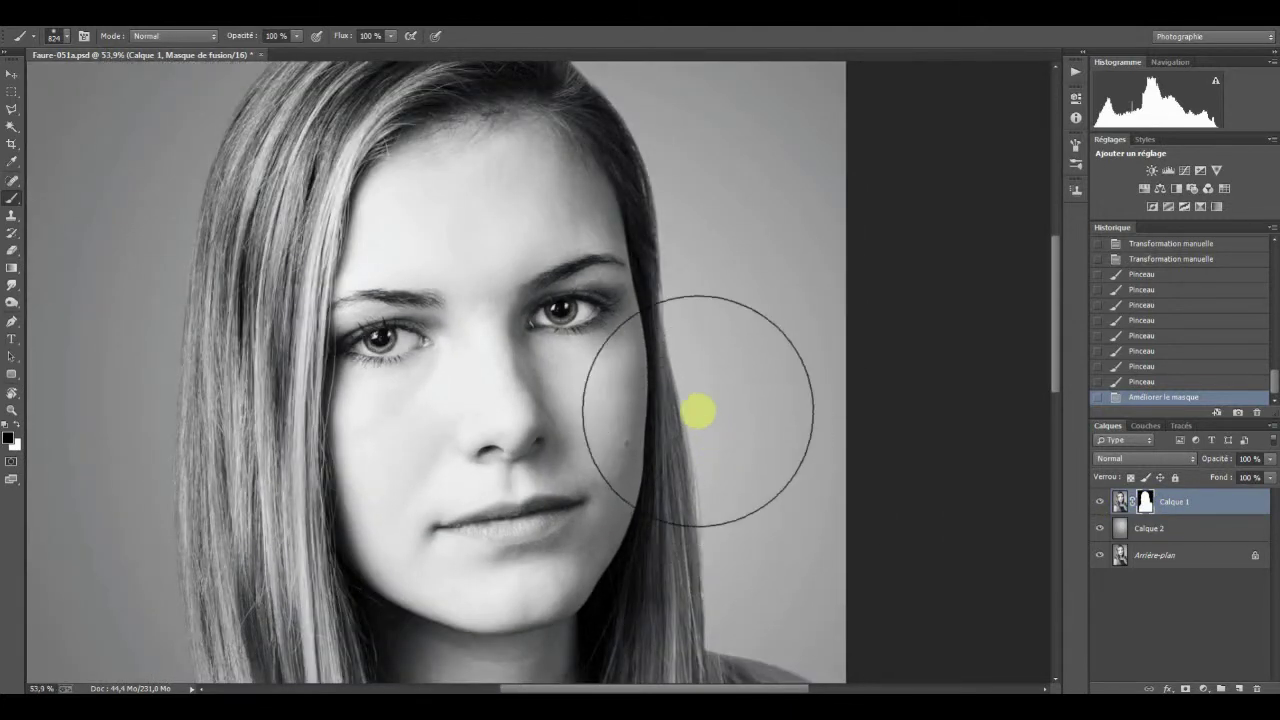
pyautogui.moveTo(698, 410); pyautogui.dragTo(700, 400)
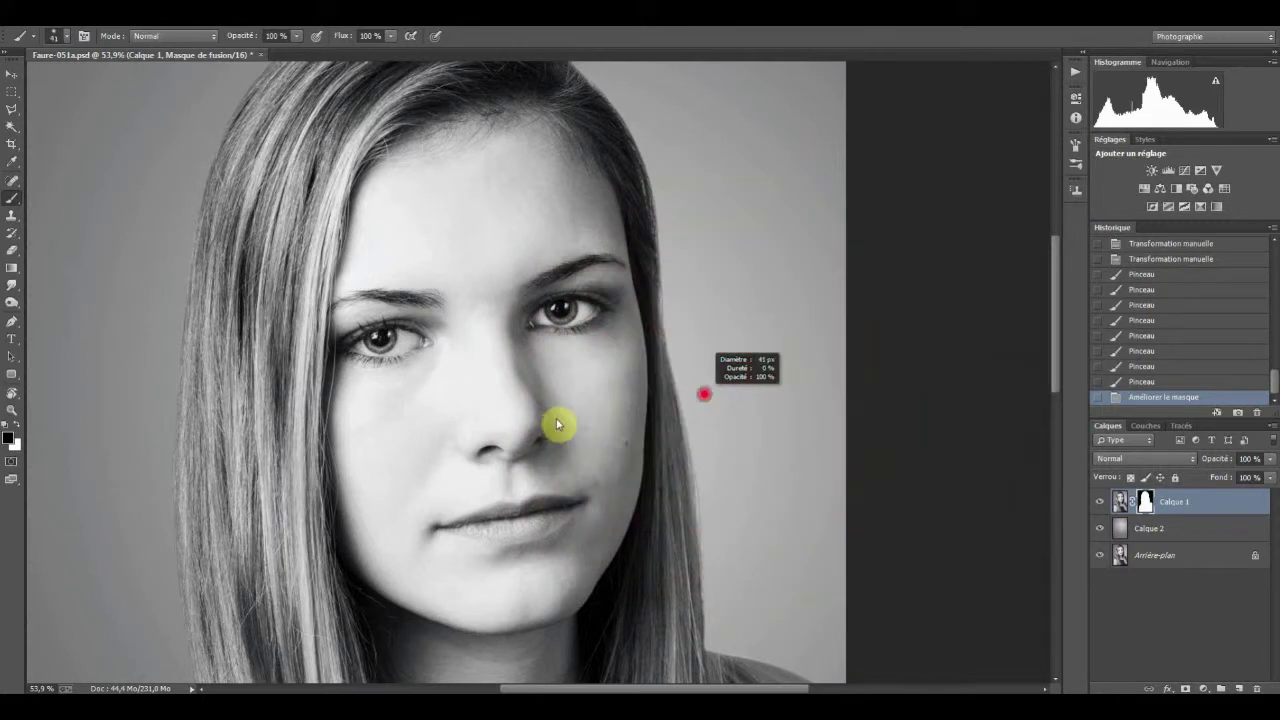
pyautogui.moveTo(558, 425); pyautogui.dragTo(557, 406)
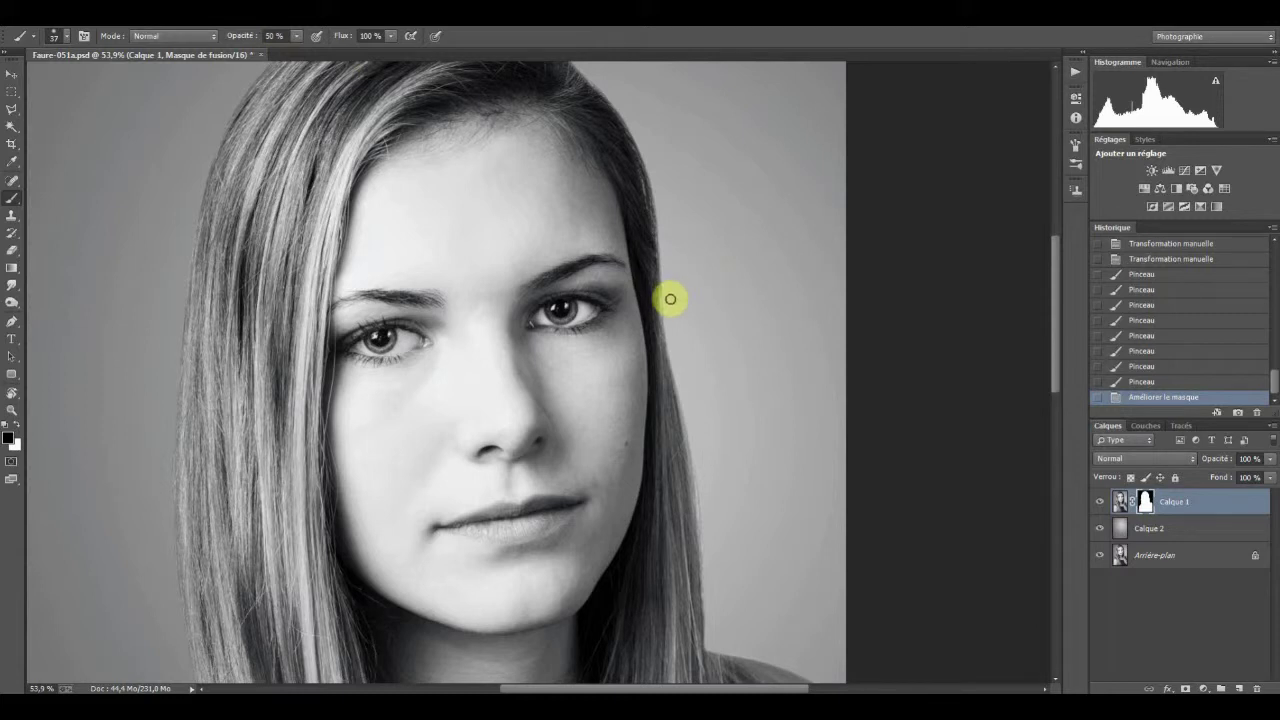
pyautogui.press('r')
pyautogui.moveTo(673, 327); pyautogui.dragTo(503, 230)
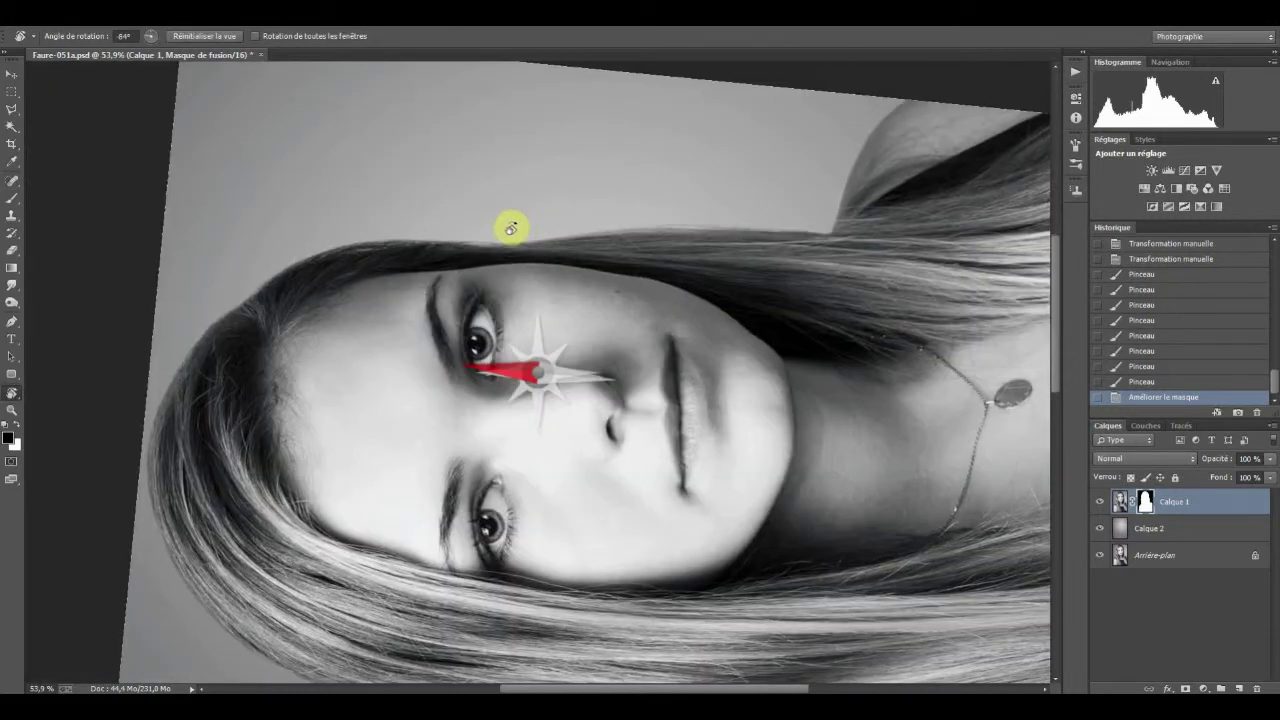
pyautogui.scroll(3, 437, 257)
pyautogui.scroll(2, 440, 262)
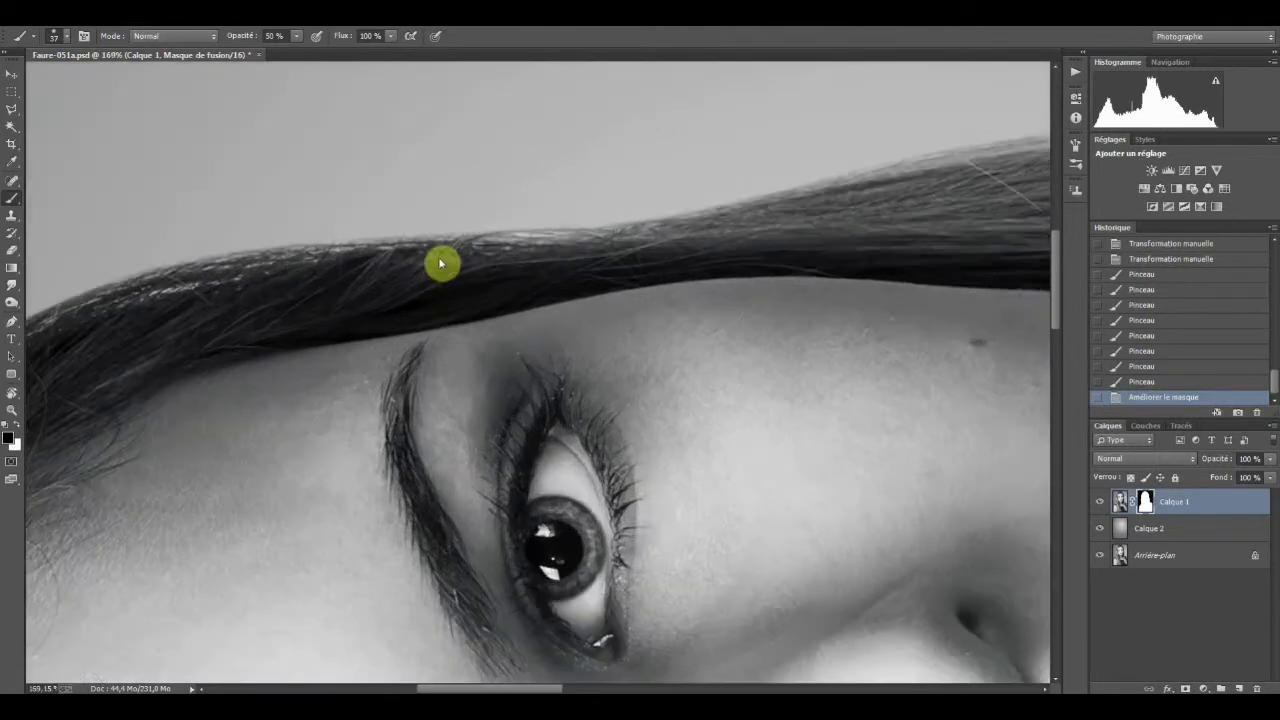
# - Paint white at 50% opacity on Calque 1's mask to restore strands along the hair's top edge
pyautogui.keyDown('alt'); pyautogui.rightClick(767, 245); pyautogui.keyUp('alt')
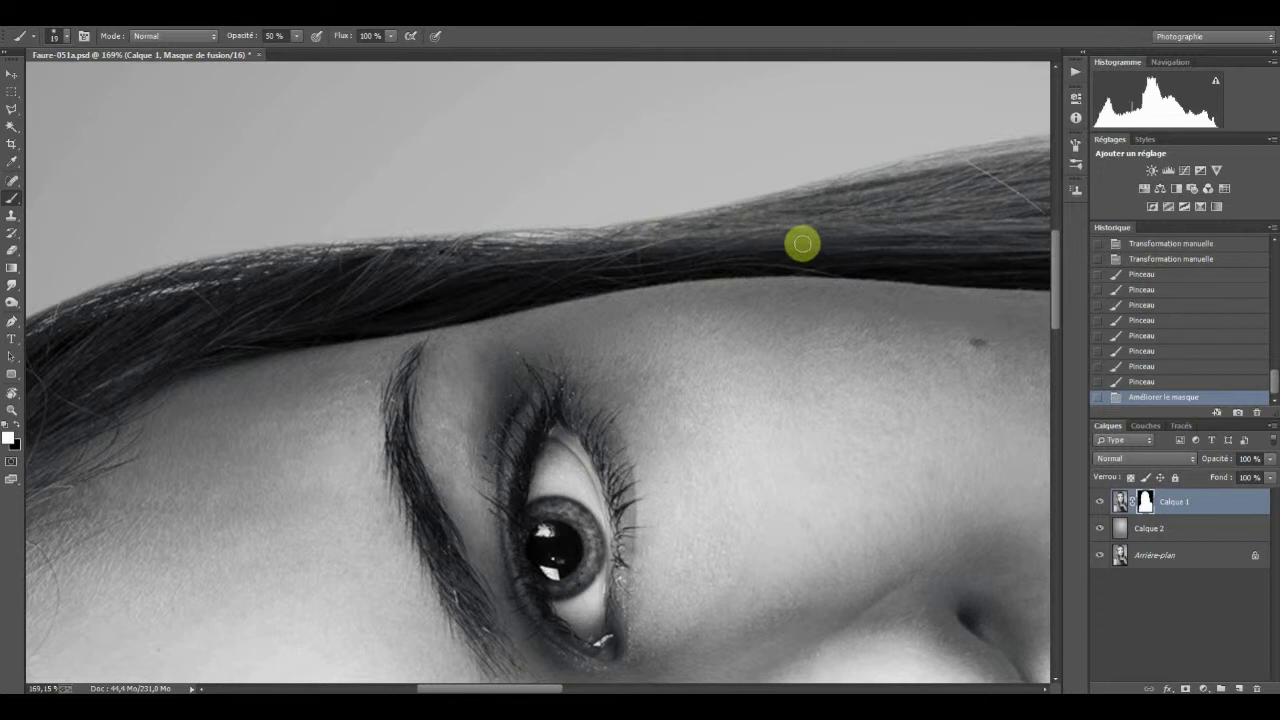
pyautogui.moveTo(774, 205); pyautogui.dragTo(595, 238)
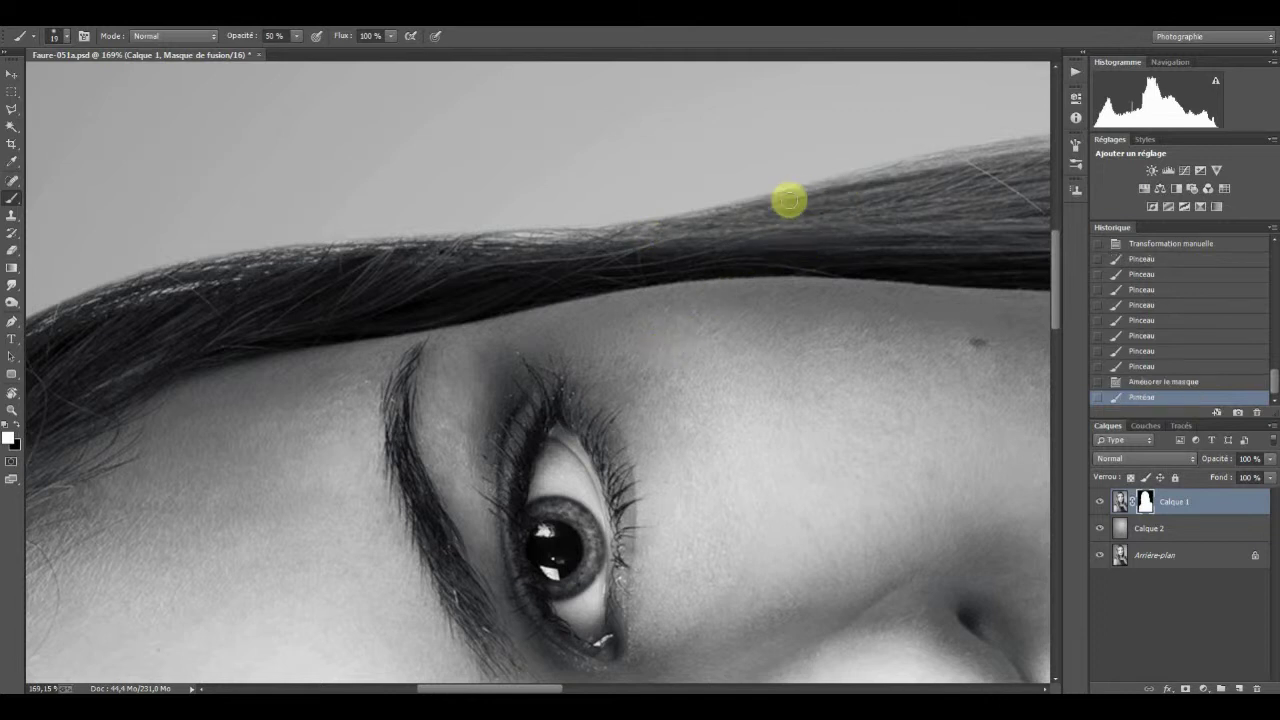
pyautogui.click(595, 238)
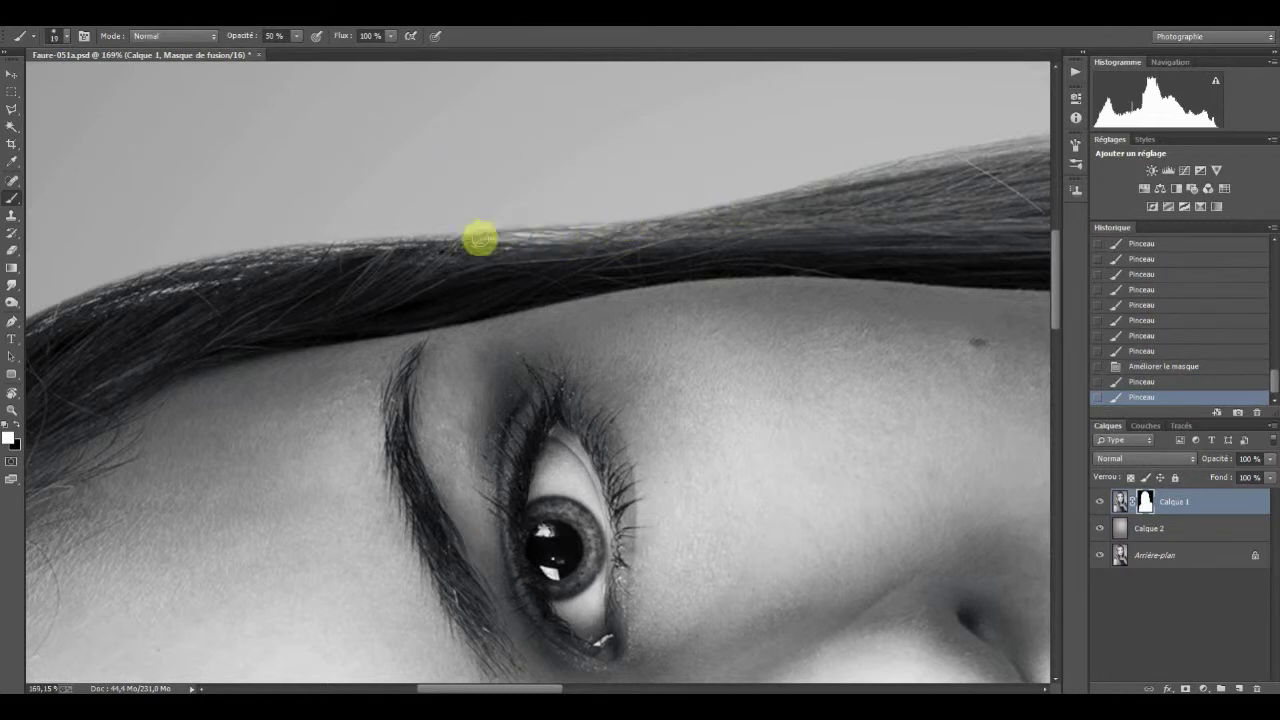
pyautogui.moveTo(220, 277)
pyautogui.mouseDown()
pyautogui.moveTo(303, 286)
pyautogui.moveTo(591, 220)
pyautogui.mouseUp()
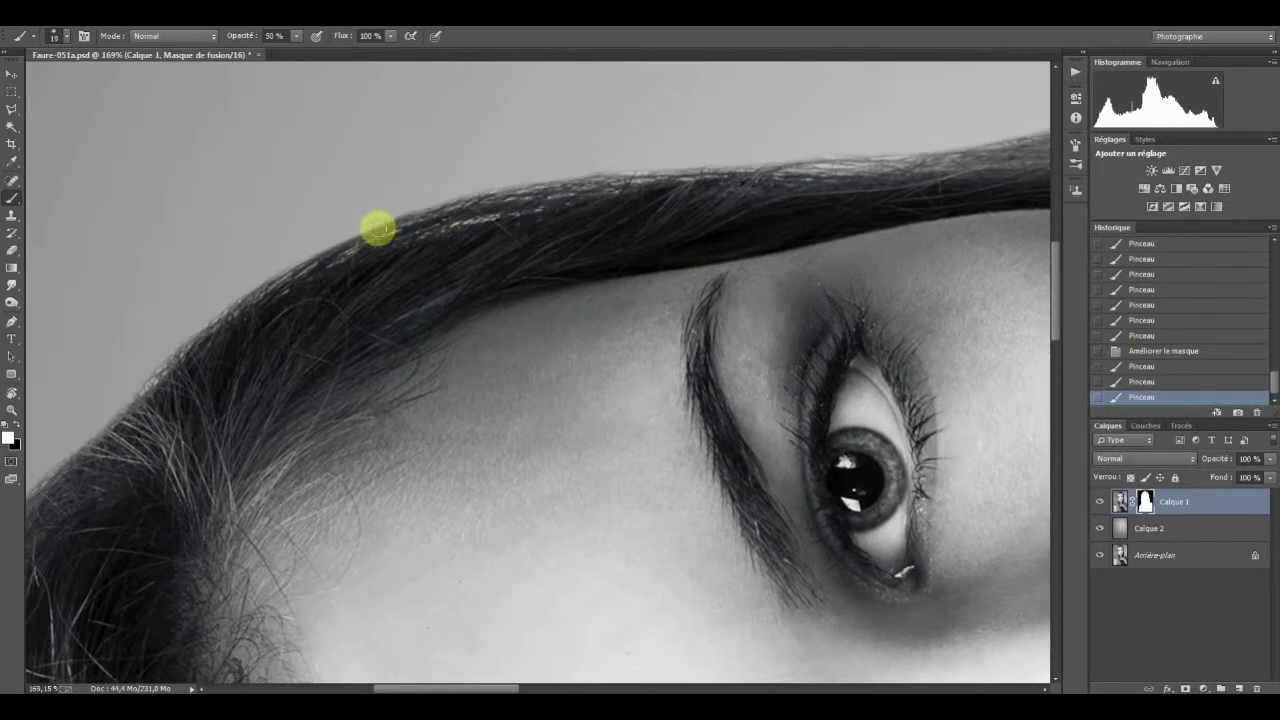
pyautogui.moveTo(258, 304)
pyautogui.mouseDown()
pyautogui.moveTo(351, 197)
pyautogui.moveTo(253, 285)
pyautogui.mouseUp()
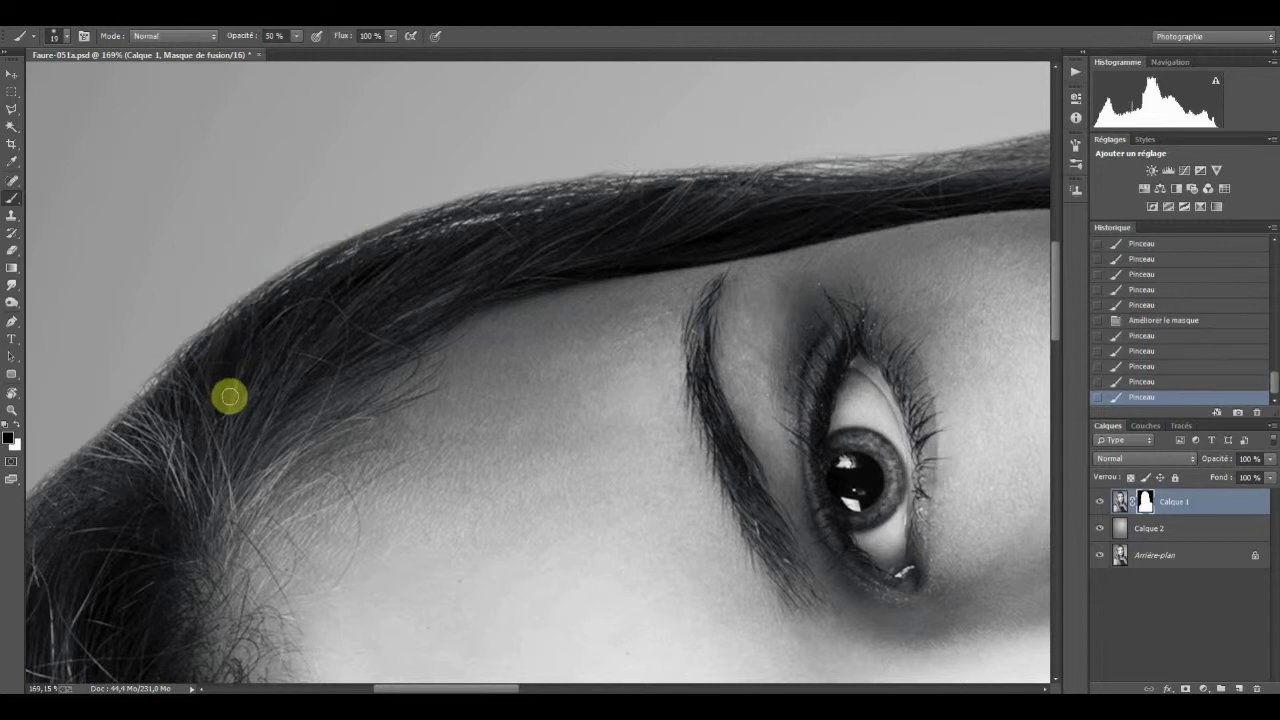
pyautogui.moveTo(245, 397); pyautogui.dragTo(434, 249)
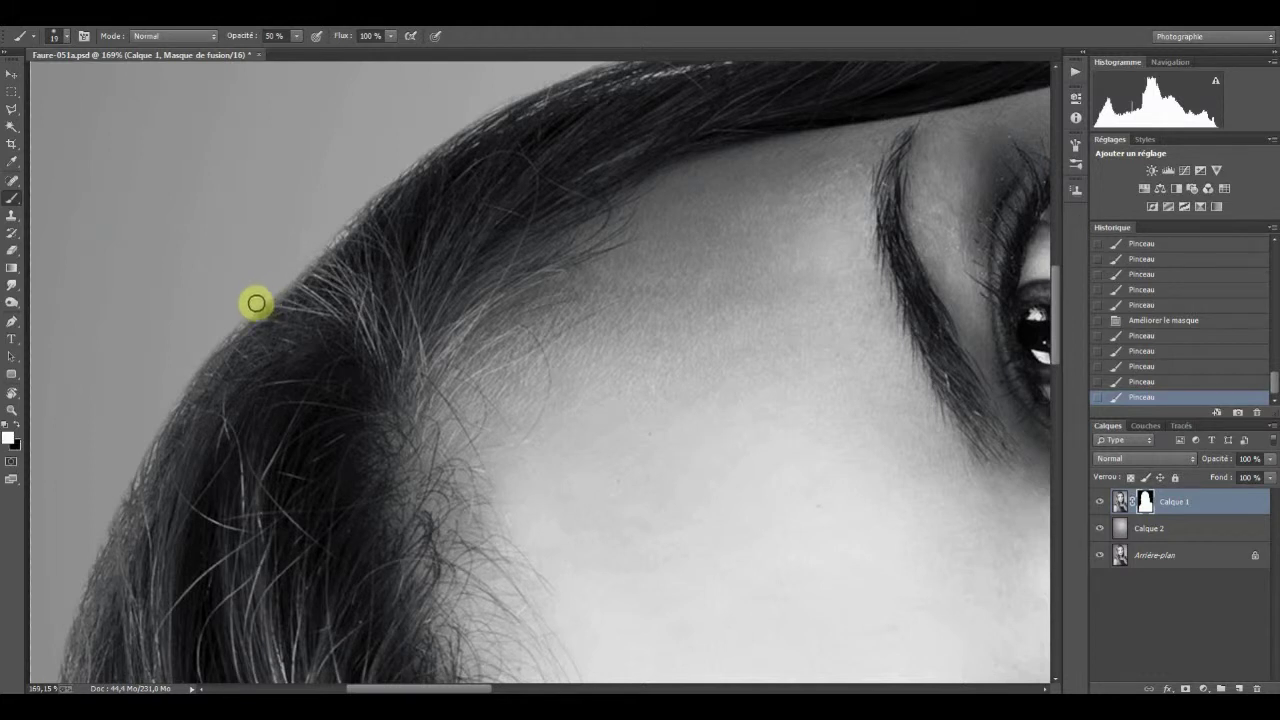
pyautogui.moveTo(258, 303)
pyautogui.mouseDown()
pyautogui.moveTo(211, 341)
pyautogui.moveTo(113, 508)
pyautogui.mouseUp()
# - Swap the paint colour and brush soft 50% strokes on Calque 1's mask toward the shoulder
pyautogui.press('x')
pyautogui.moveTo(183, 466)
pyautogui.mouseDown()
pyautogui.moveTo(363, 246)
pyautogui.moveTo(251, 486)
pyautogui.moveTo(431, 357)
pyautogui.moveTo(677, 323)
pyautogui.moveTo(836, 336)
pyautogui.moveTo(677, 360)
pyautogui.moveTo(820, 360)
pyautogui.mouseUp()
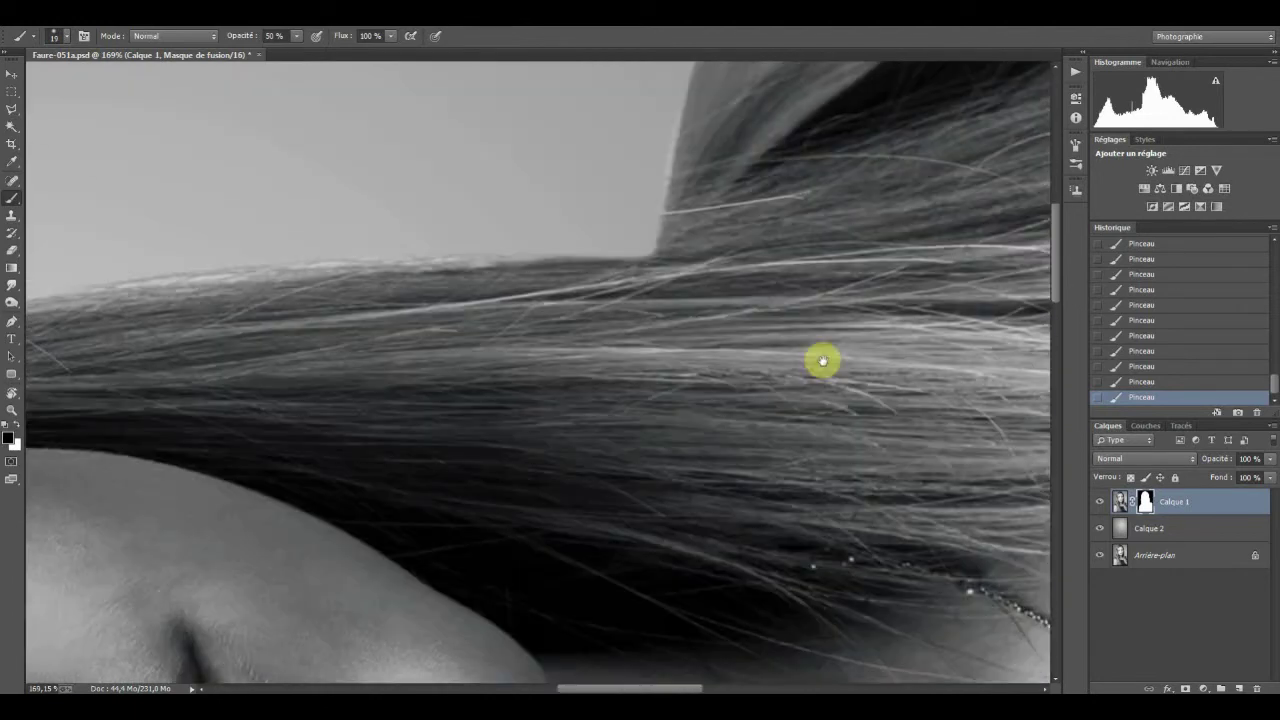
pyautogui.moveTo(640, 262)
pyautogui.mouseDown()
pyautogui.moveTo(531, 277)
pyautogui.moveTo(557, 268)
pyautogui.mouseUp()
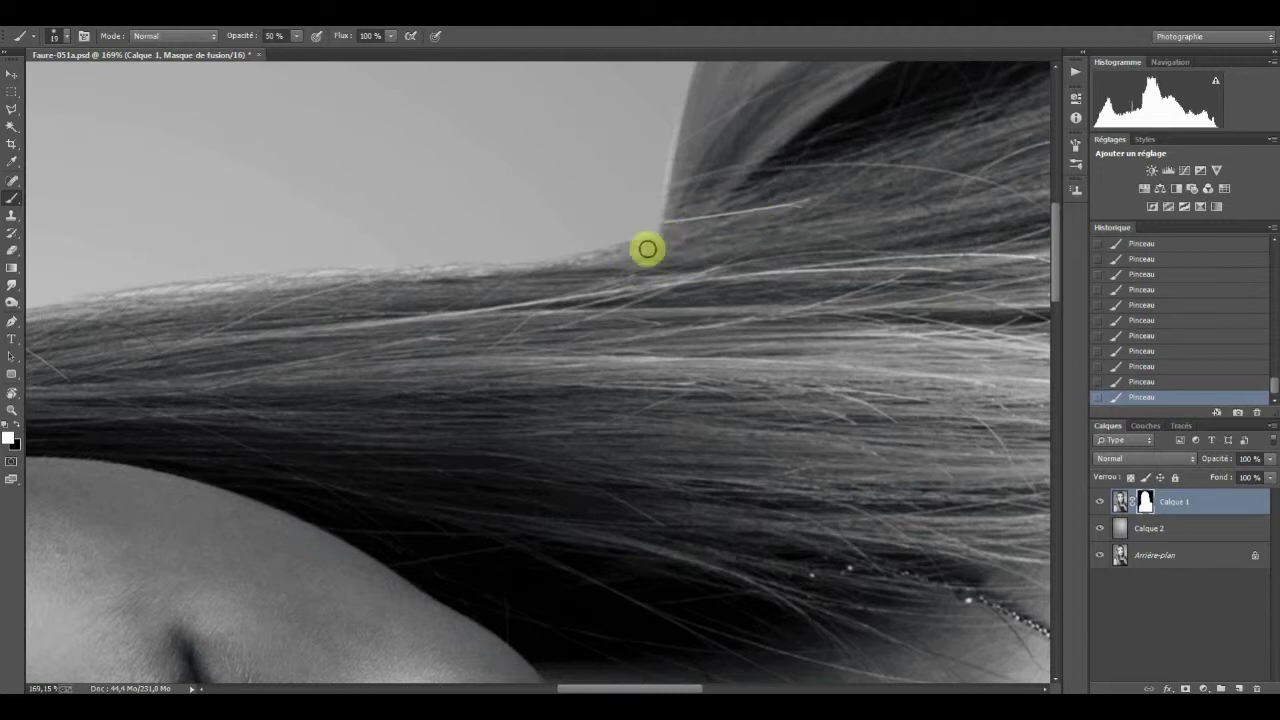
pyautogui.scroll(-5, 693, 411)
pyautogui.scroll(-5, 693, 411)
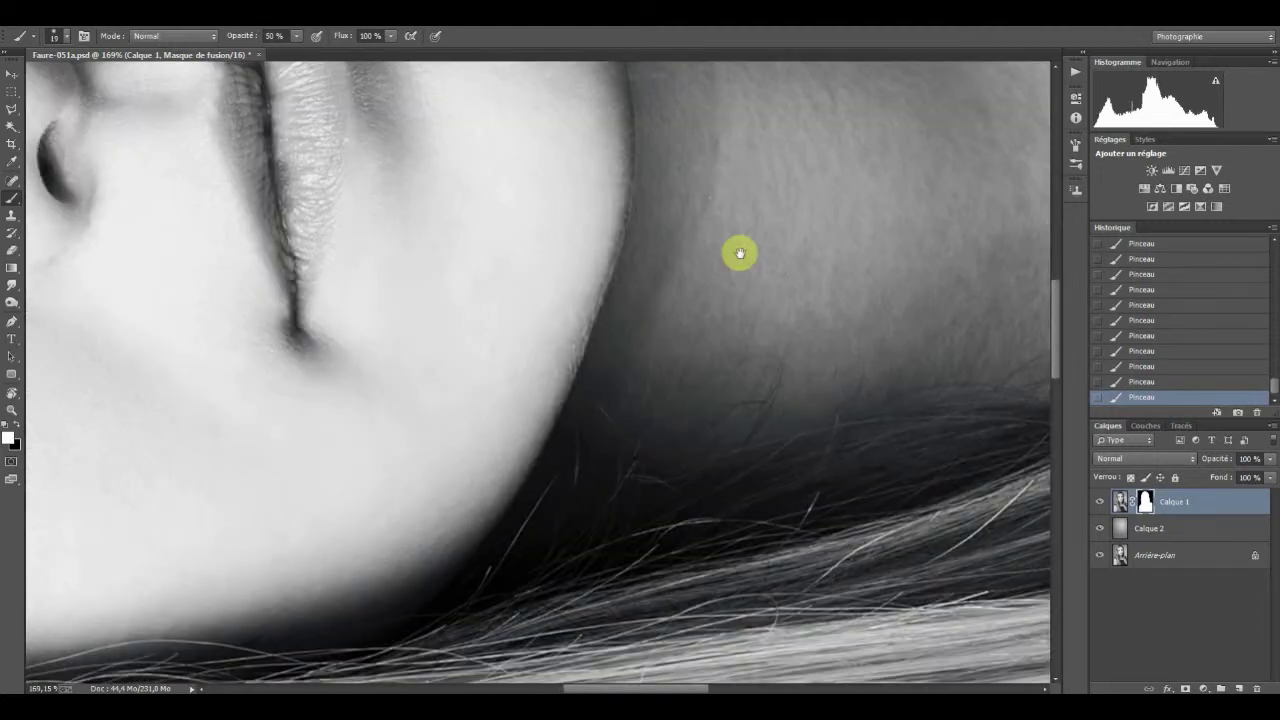
pyautogui.scroll(-3, 737, 251)
pyautogui.scroll(-3, 794, 143)
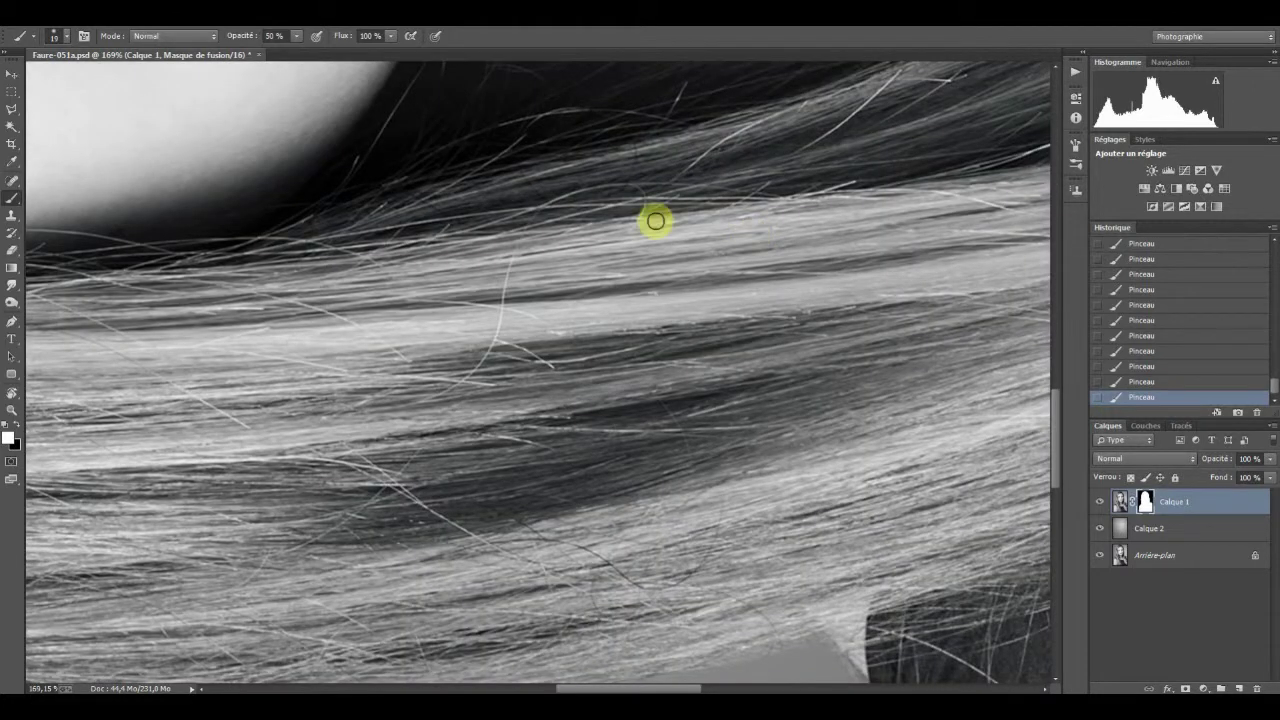
pyautogui.scroll(-3, 683, 458)
pyautogui.hscroll(1, 683, 458)
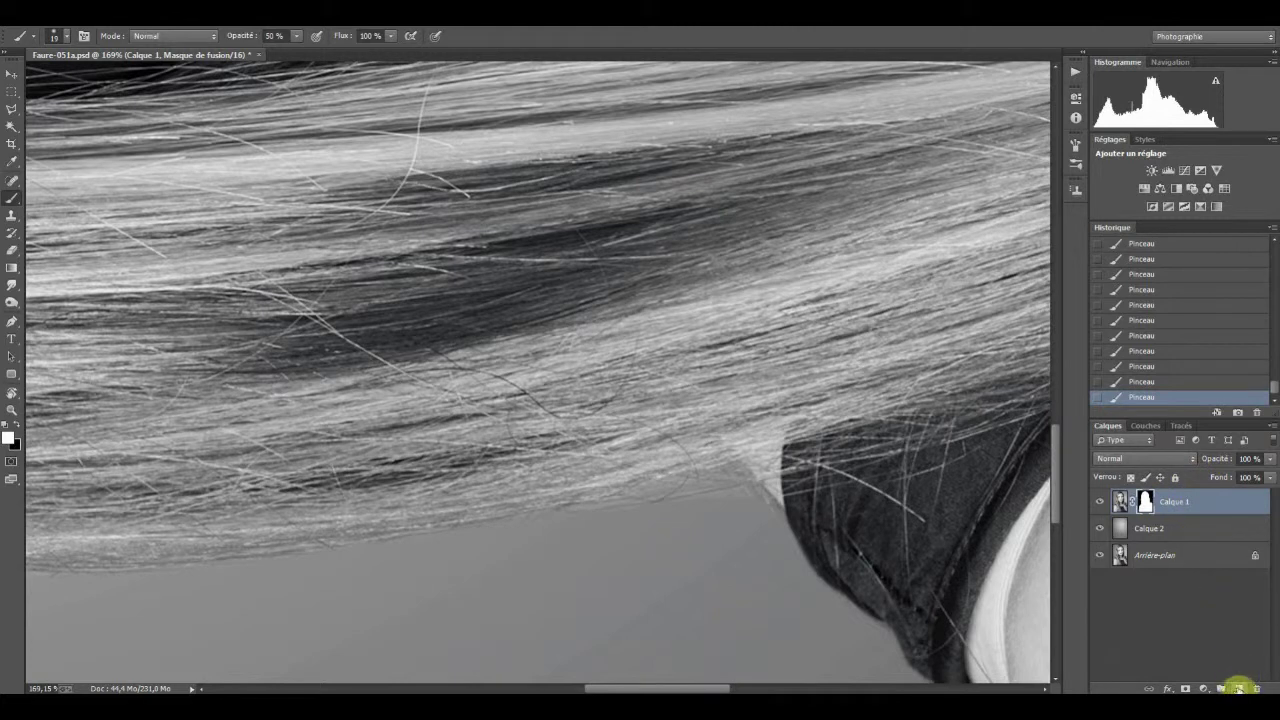
# - Add a new layer, Calque 3, and set up a 40%-hardness white brush
pyautogui.click(1238, 689)
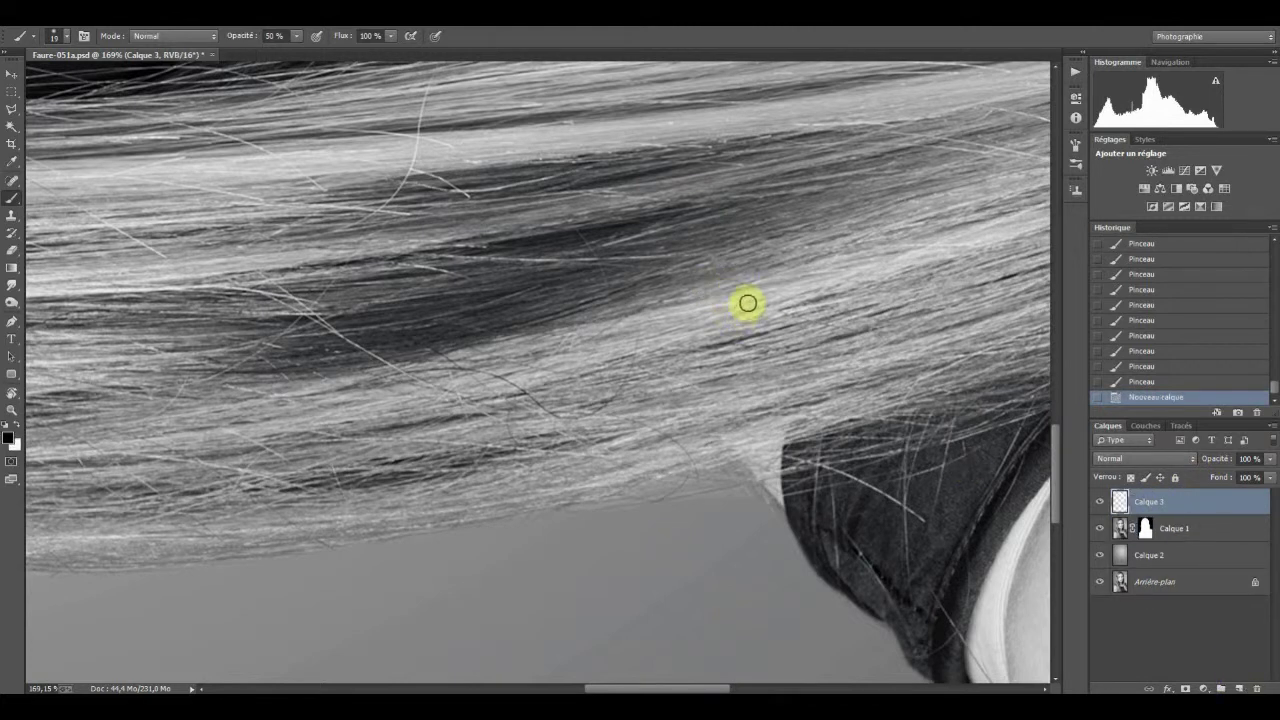
pyautogui.keyDown('alt'); pyautogui.rightClick(748, 303); pyautogui.keyUp('alt')
pyautogui.keyDown('alt'); pyautogui.rightClick(740, 309); pyautogui.keyUp('alt')
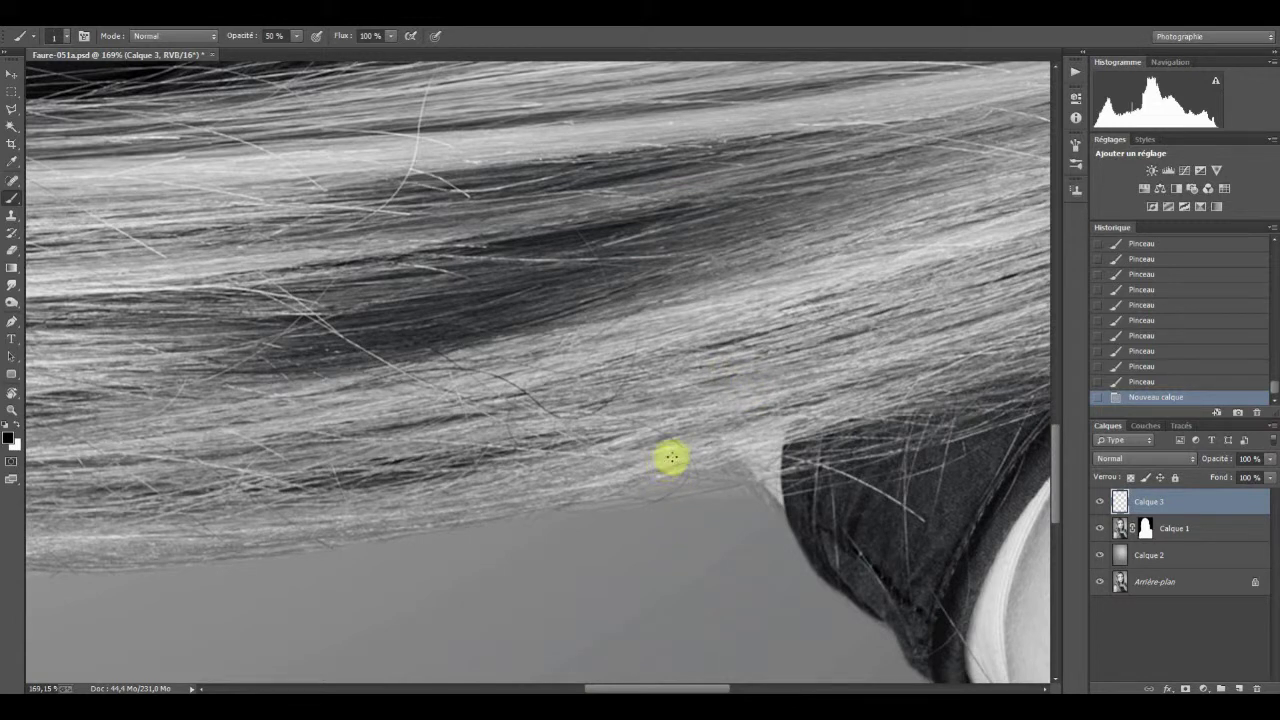
pyautogui.keyDown('alt'); pyautogui.rightClick(683, 449); pyautogui.keyUp('alt')
pyautogui.press('x')
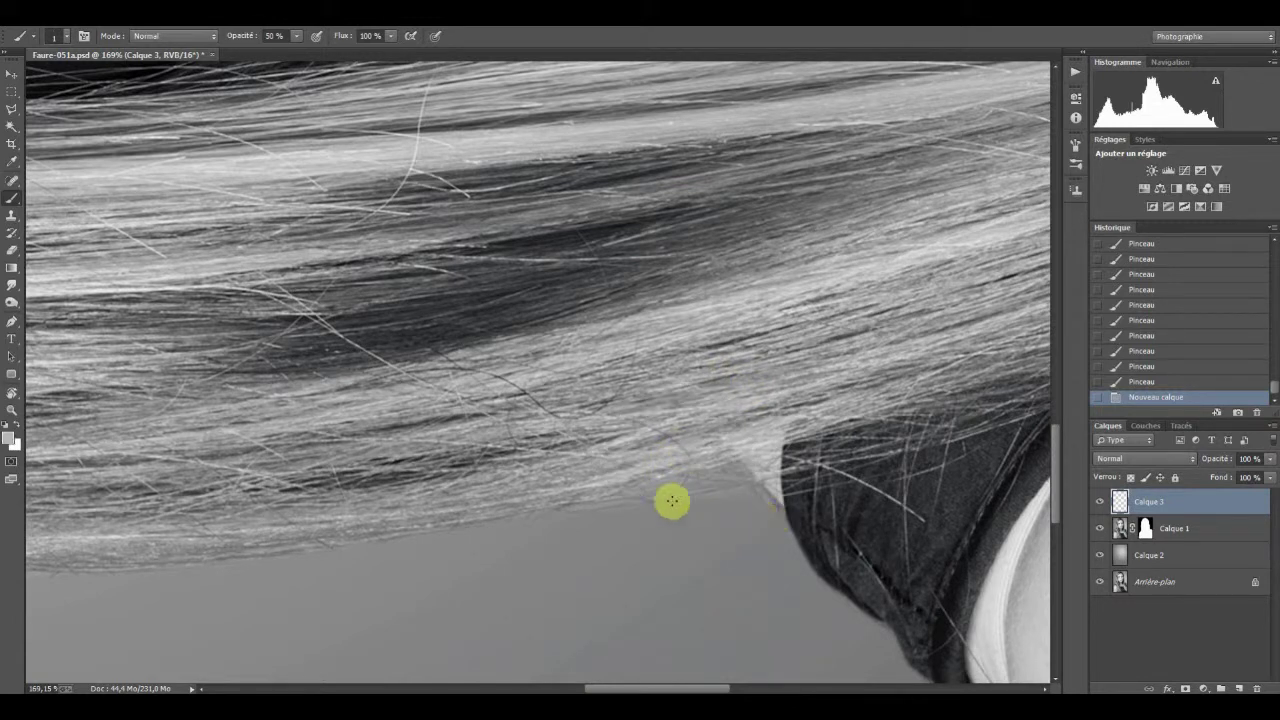
# - Paint fine hair strands on Calque 3 along the hair edge
pyautogui.moveTo(637, 507); pyautogui.dragTo(812, 494)
pyautogui.moveTo(545, 507); pyautogui.dragTo(824, 477)
pyautogui.moveTo(500, 514)
pyautogui.mouseDown()
pyautogui.moveTo(837, 487)
pyautogui.moveTo(456, 516)
pyautogui.mouseUp()
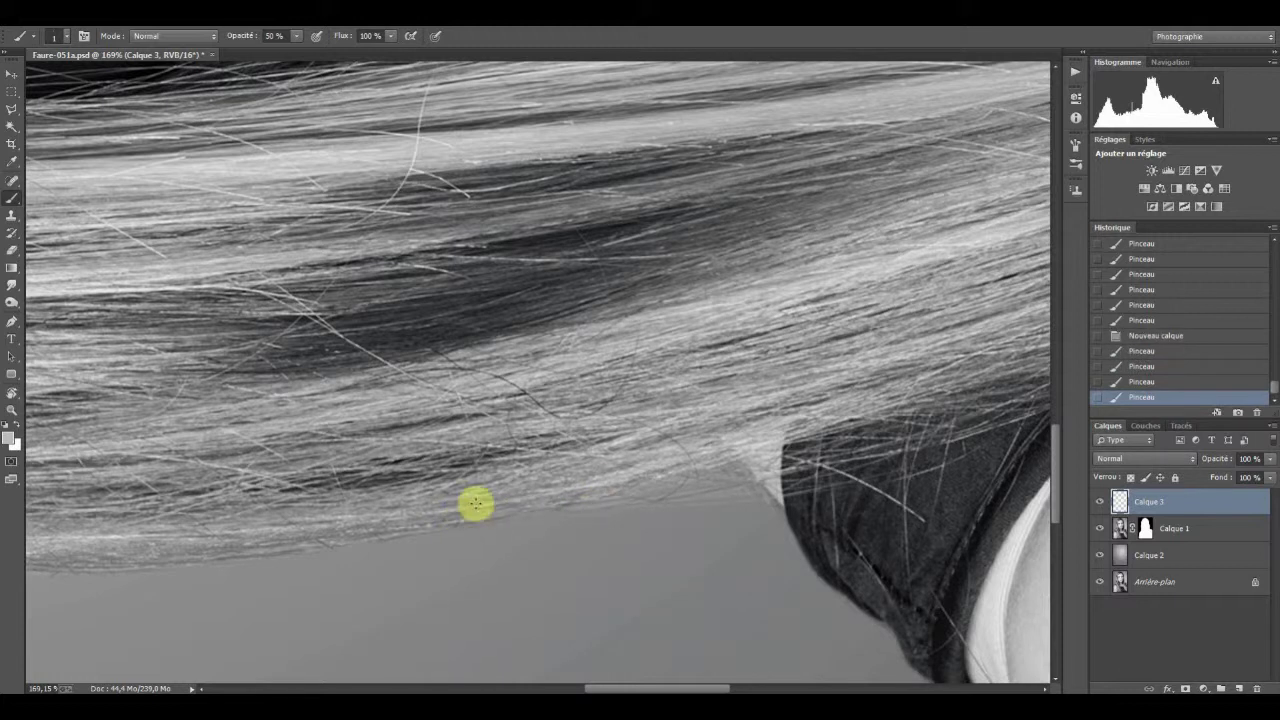
pyautogui.moveTo(703, 269); pyautogui.dragTo(703, 380)
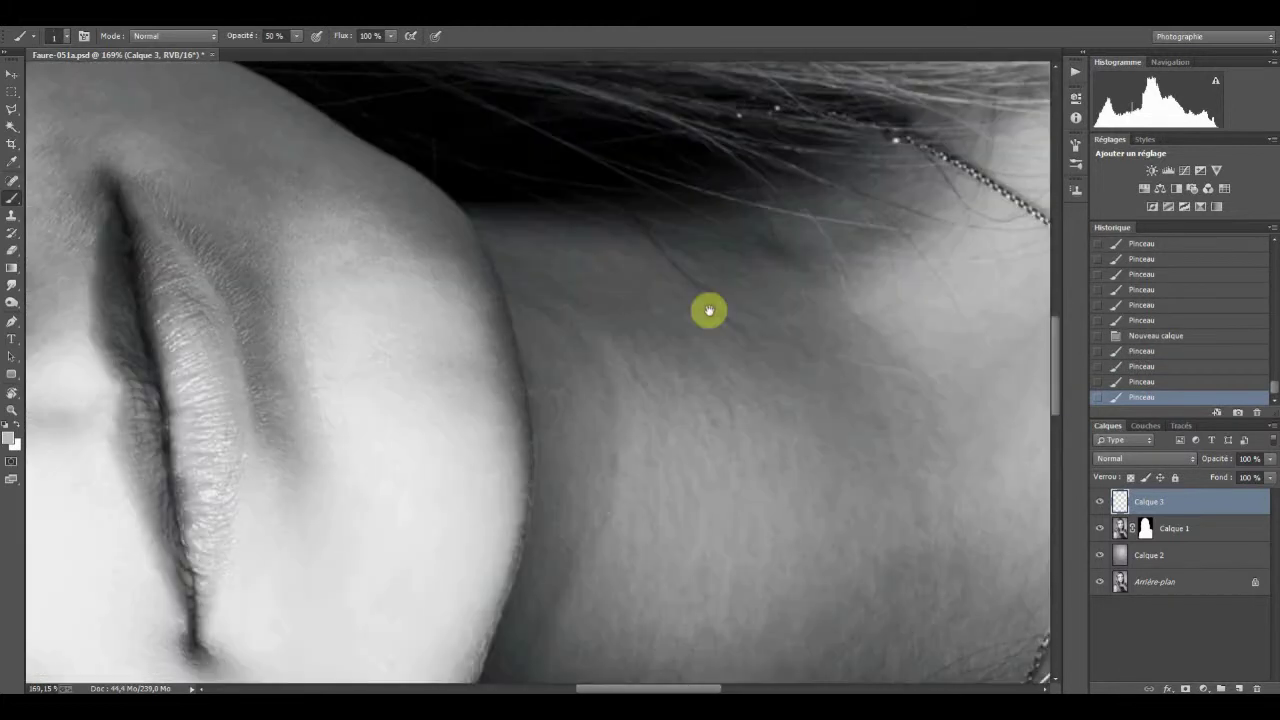
pyautogui.moveTo(709, 311); pyautogui.dragTo(837, 437)
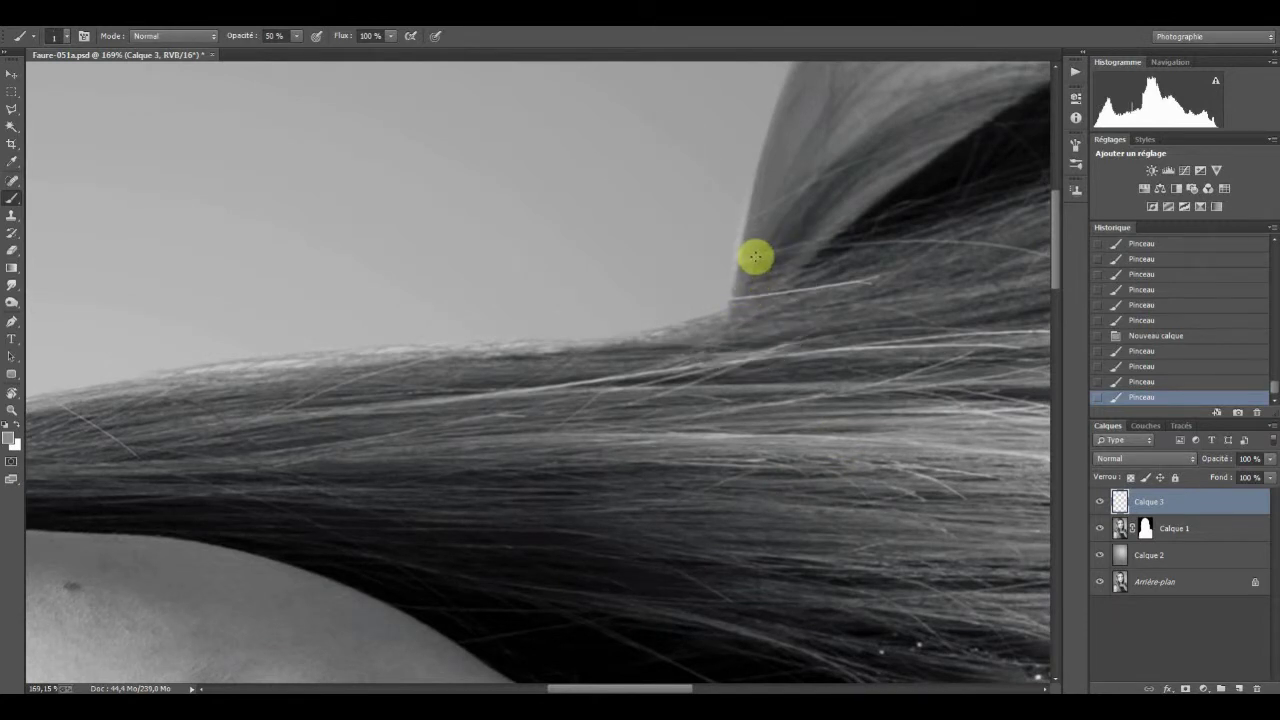
# - Draw thin straight strands off the hair edge with click and Shift-click points
pyautogui.click(759, 255)
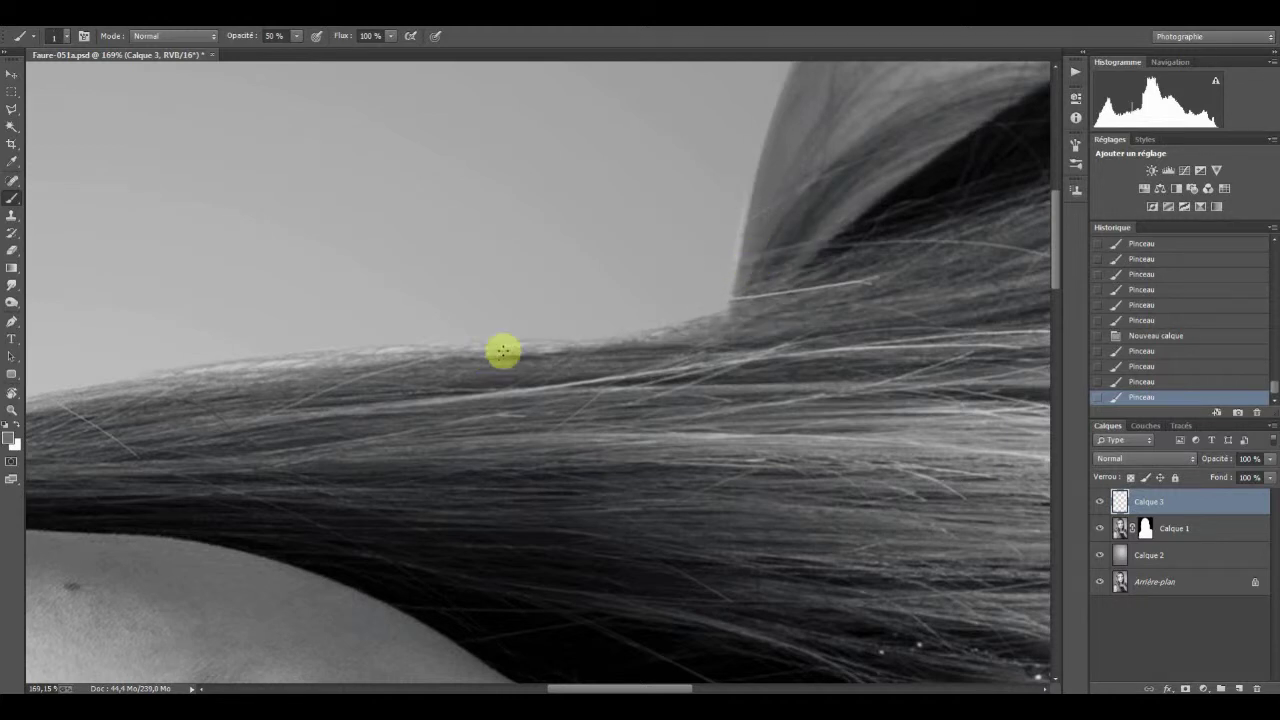
pyautogui.moveTo(754, 293)
pyautogui.mouseDown()
pyautogui.moveTo(614, 303)
pyautogui.moveTo(389, 349)
pyautogui.mouseUp()
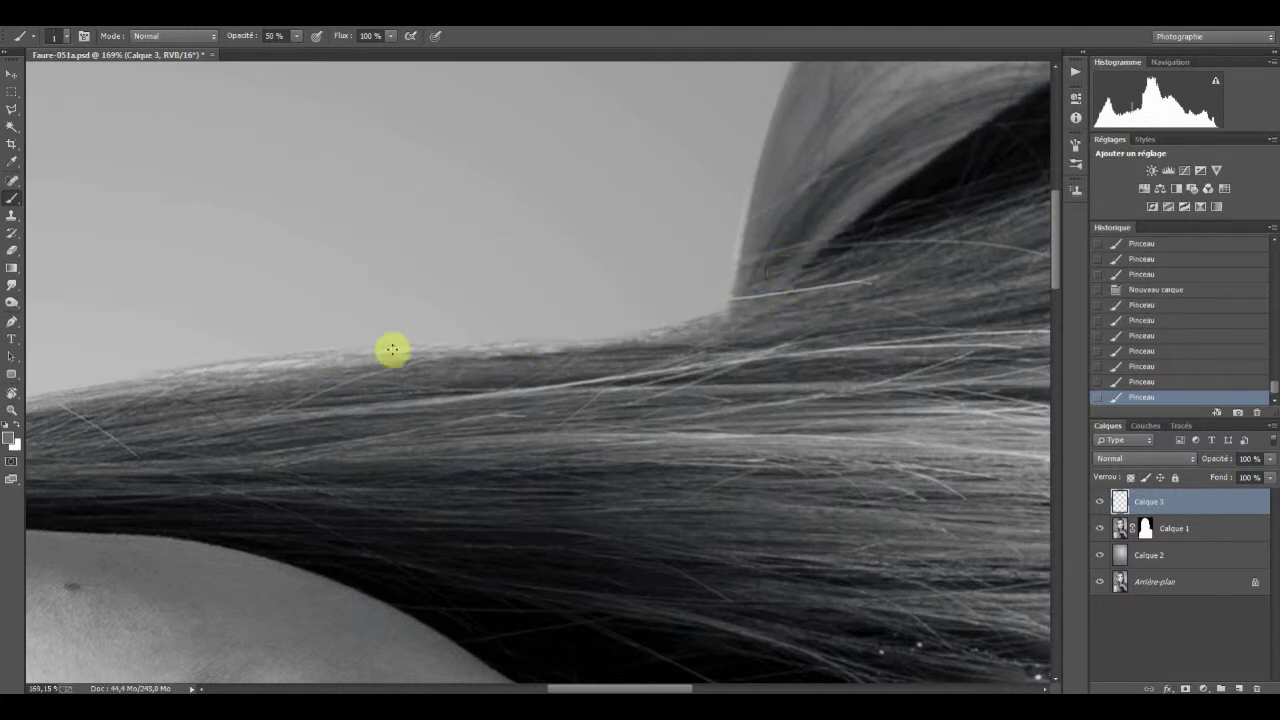
pyautogui.moveTo(789, 274)
pyautogui.mouseDown()
pyautogui.moveTo(722, 269)
pyautogui.moveTo(383, 357)
pyautogui.moveTo(549, 337)
pyautogui.moveTo(490, 345)
pyautogui.mouseUp()
pyautogui.click(490, 345)
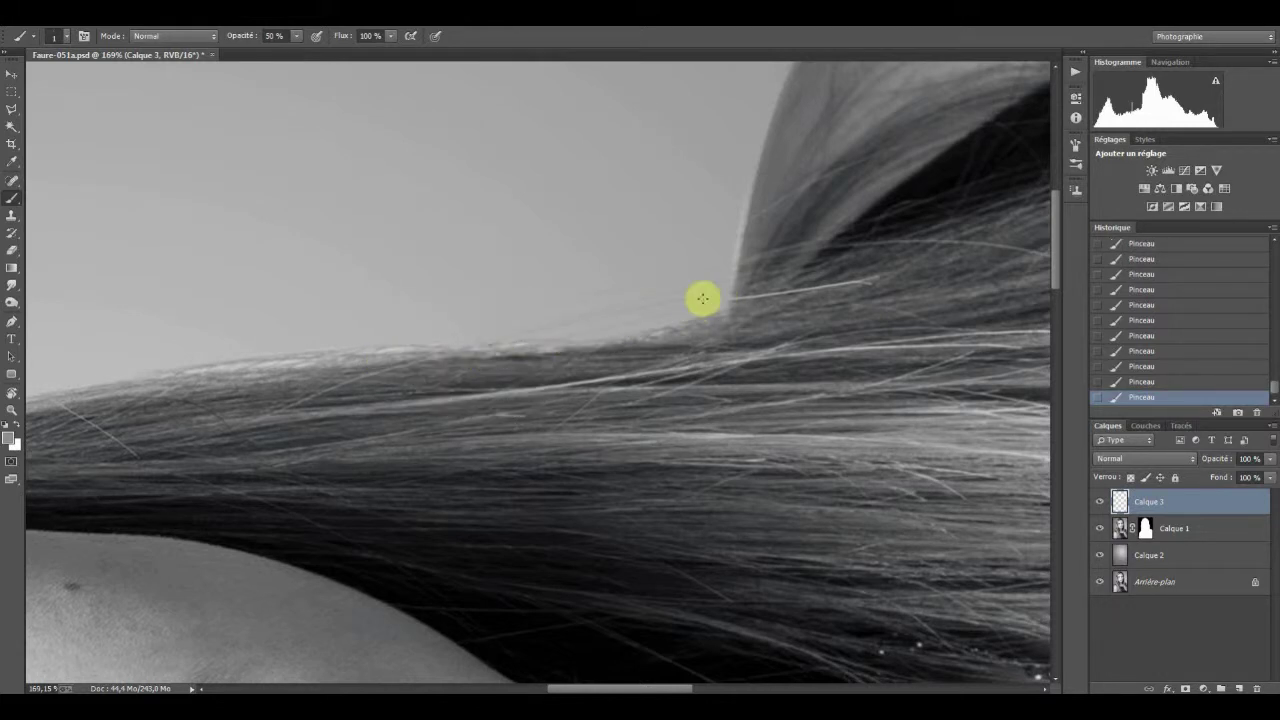
pyautogui.click(757, 292)
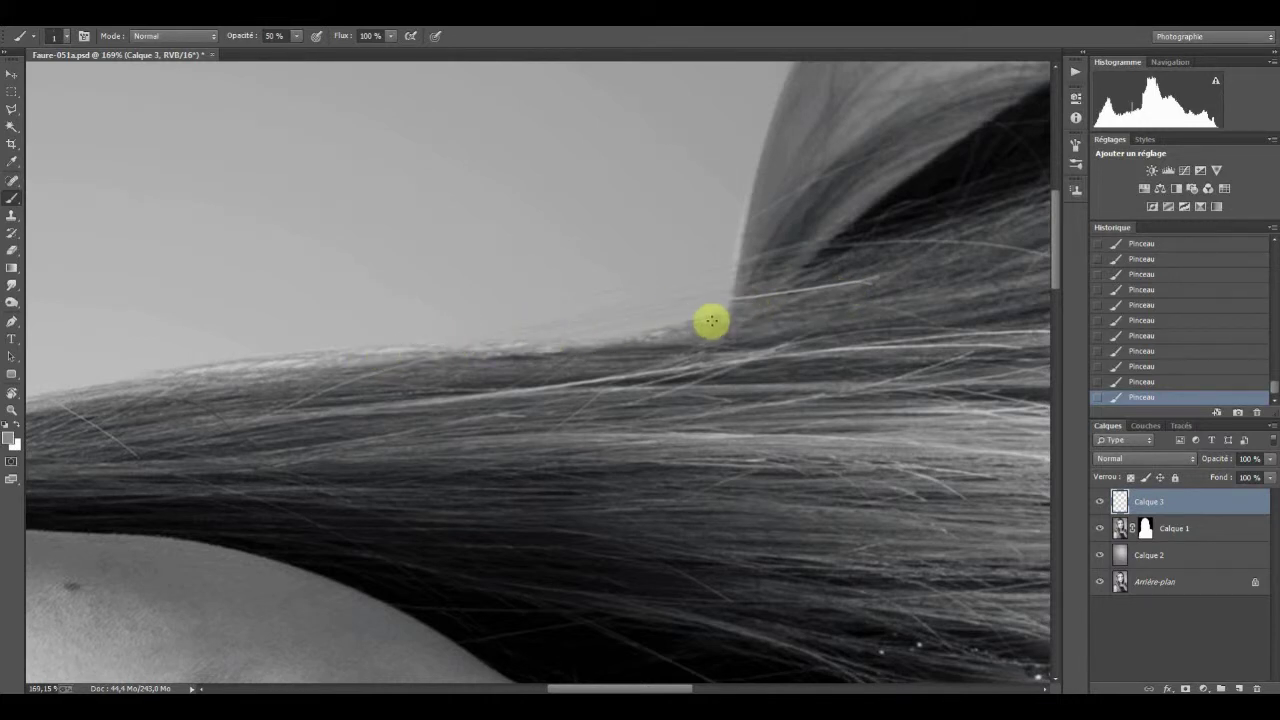
pyautogui.click(429, 357)
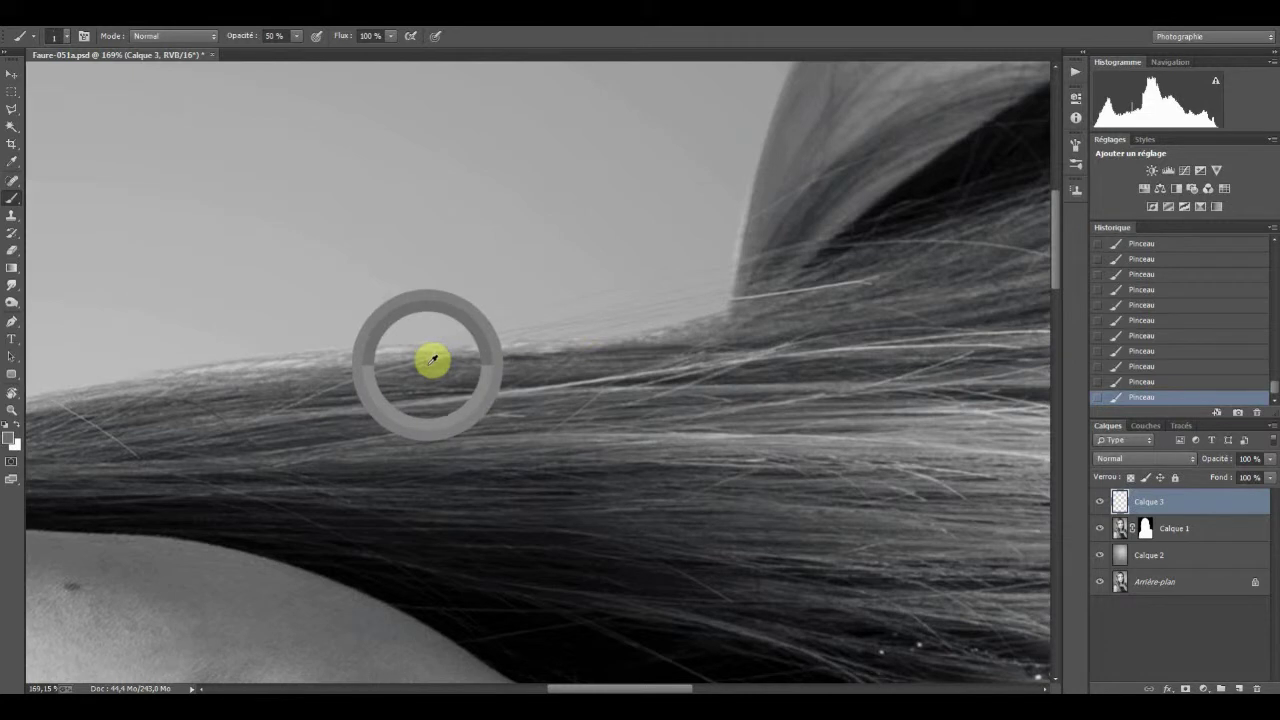
pyautogui.click(513, 345)
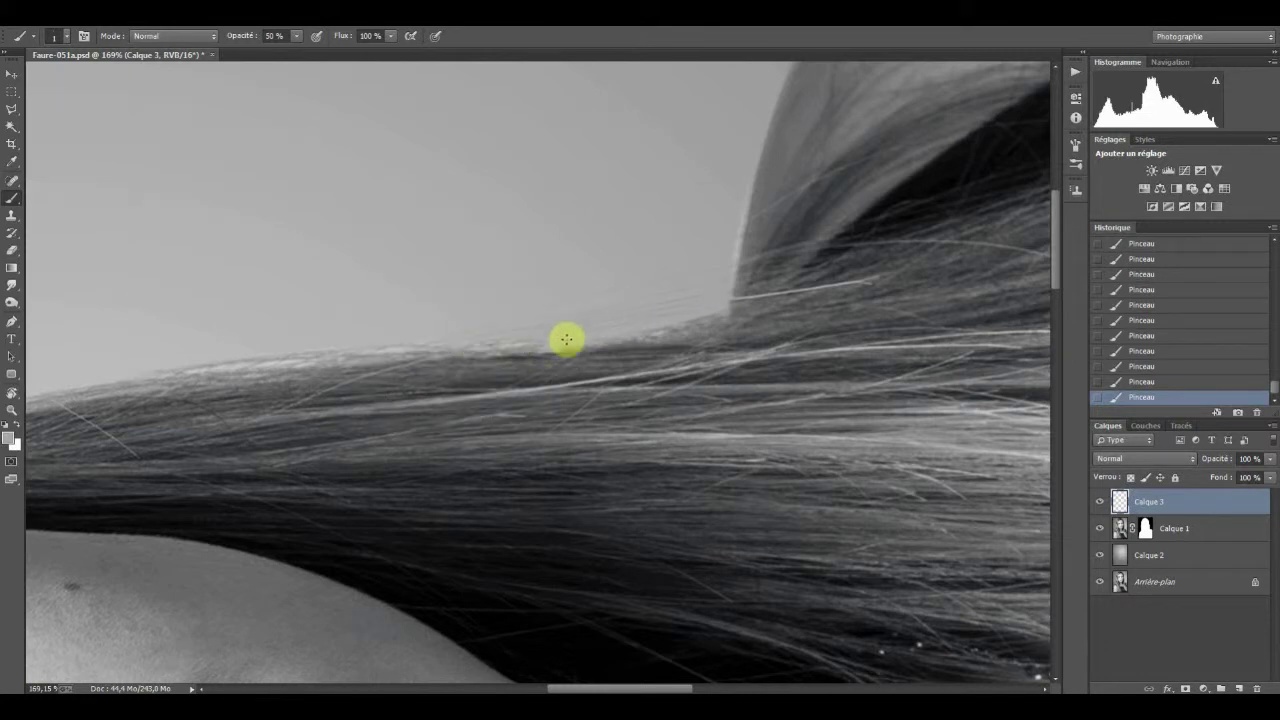
pyautogui.click(667, 325)
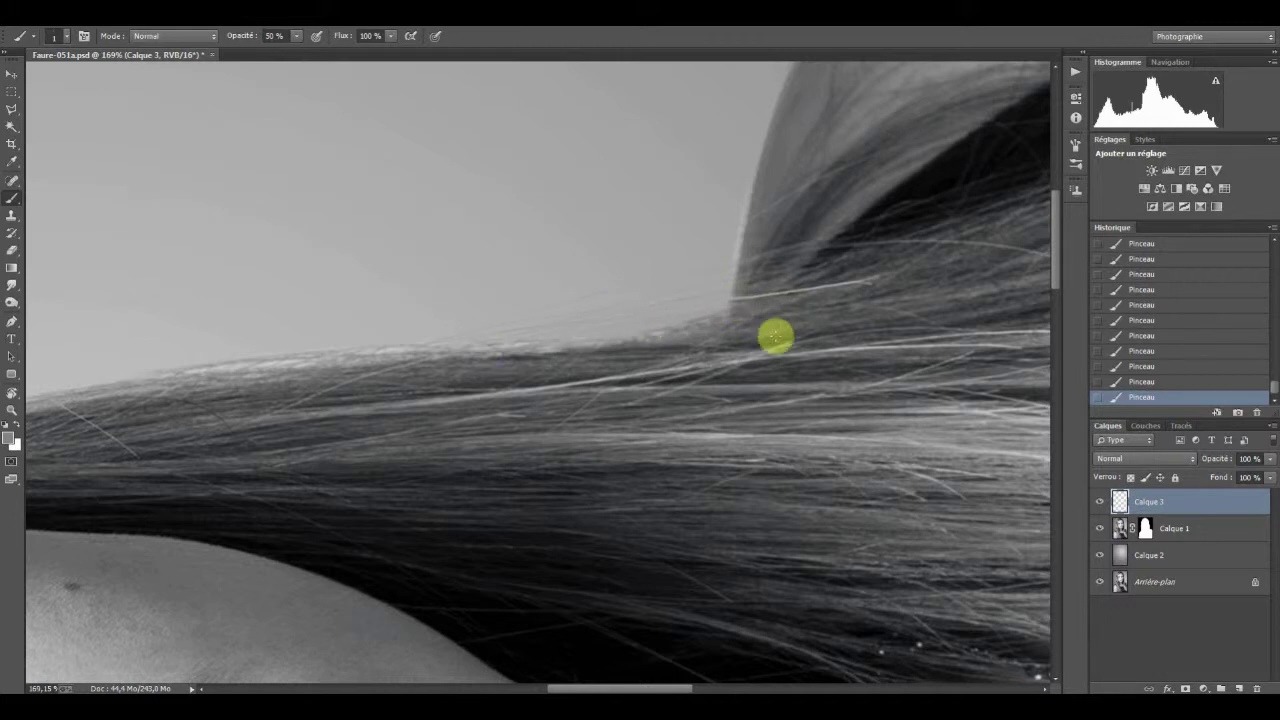
# - Sample a dark tone from the hair and paint thin wispy strands above the hairline
pyautogui.scroll(-2, 705, 401)
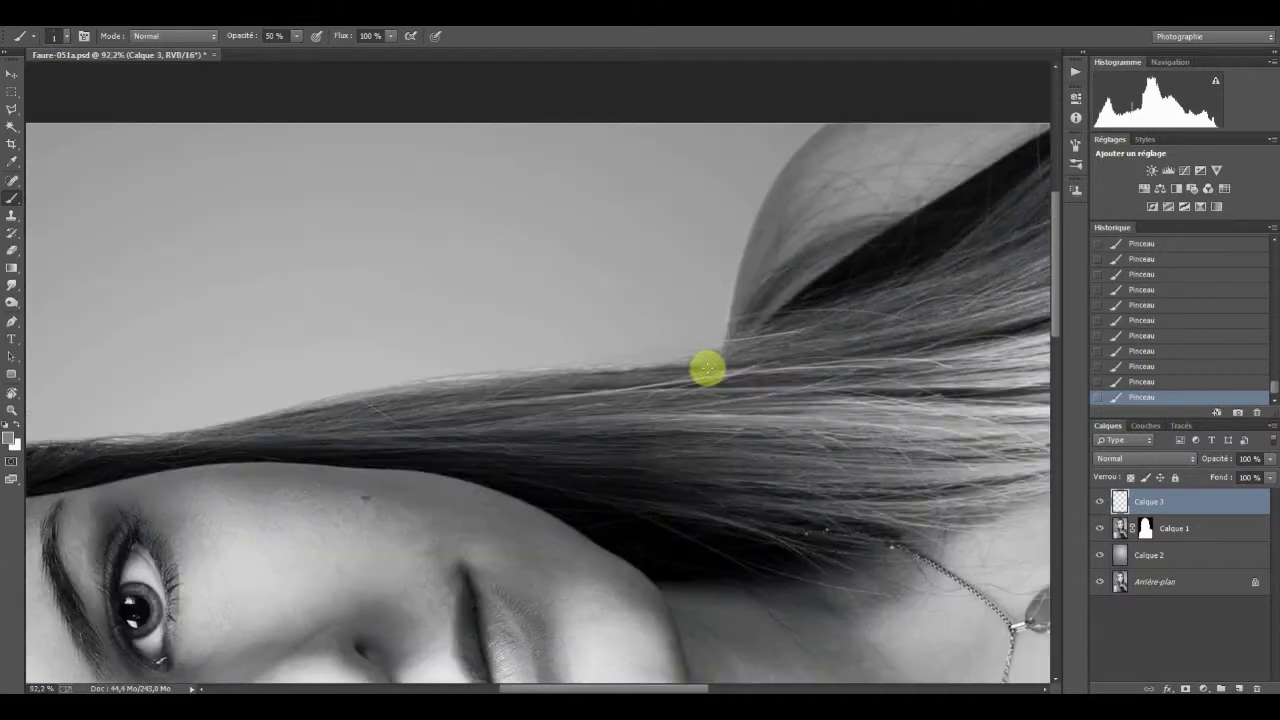
pyautogui.scroll(-2, 706, 366)
pyautogui.scroll(2, 751, 374)
pyautogui.scroll(1, 736, 372)
pyautogui.scroll(1, 737, 374)
pyautogui.scroll(1, 731, 371)
pyautogui.scroll(2, 697, 383)
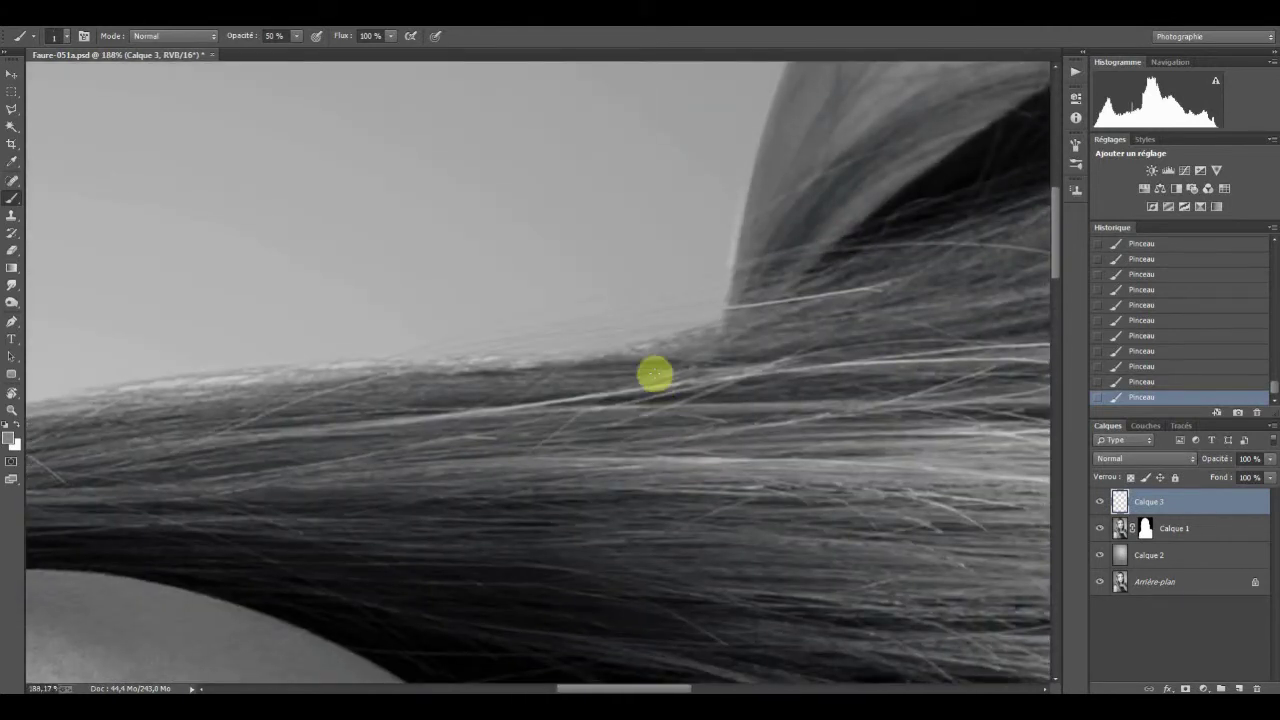
pyautogui.keyDown('alt'); pyautogui.click(948, 178); pyautogui.keyUp('alt')
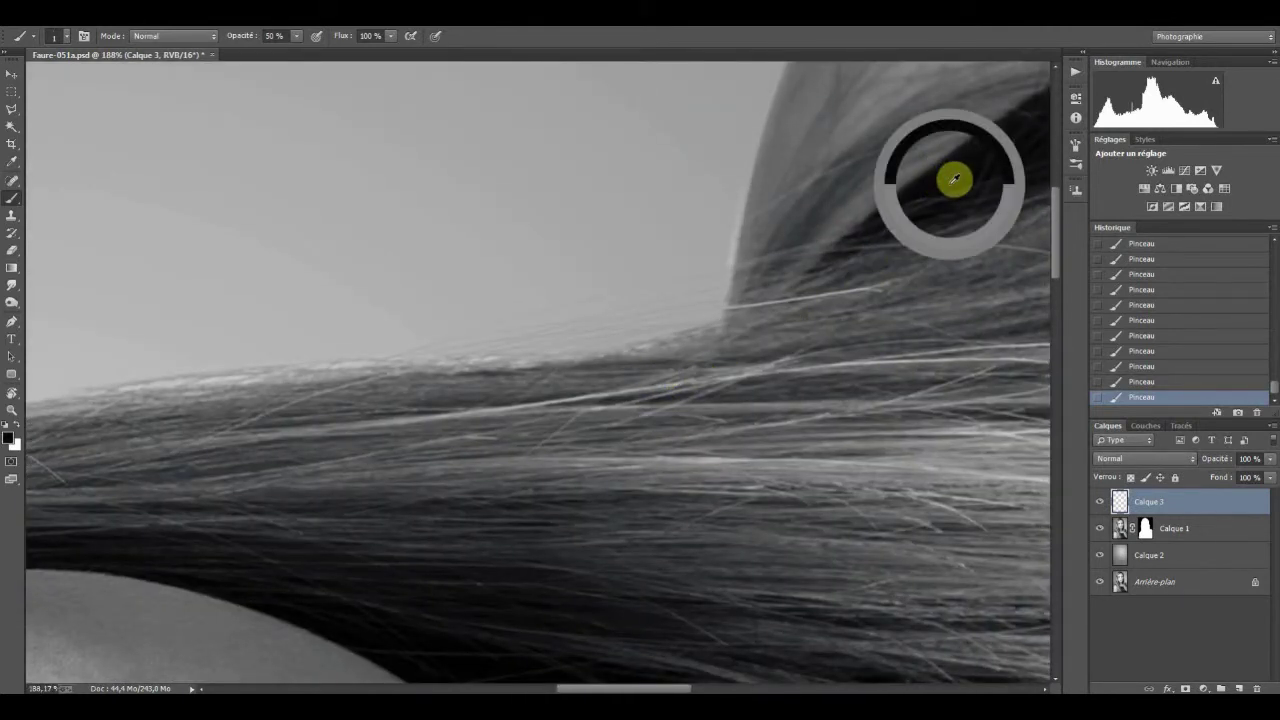
pyautogui.moveTo(716, 327); pyautogui.dragTo(497, 367)
pyautogui.moveTo(643, 343); pyautogui.dragTo(361, 379)
pyautogui.moveTo(680, 314)
pyautogui.mouseDown()
pyautogui.moveTo(451, 366)
pyautogui.moveTo(384, 365)
pyautogui.mouseUp()
# - Add more thin strands along the hair edge above the eyebrow
pyautogui.moveTo(606, 306); pyautogui.dragTo(555, 333)
pyautogui.moveTo(703, 297); pyautogui.dragTo(495, 346)
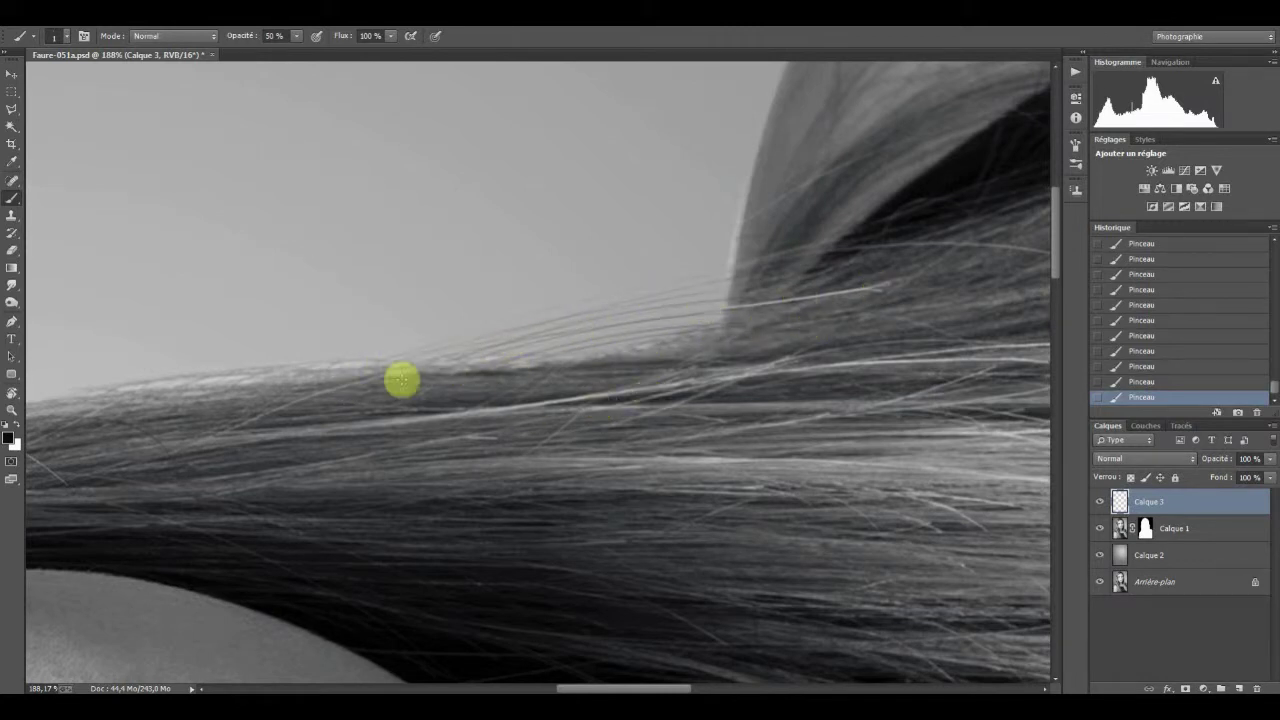
pyautogui.moveTo(523, 391); pyautogui.dragTo(893, 361)
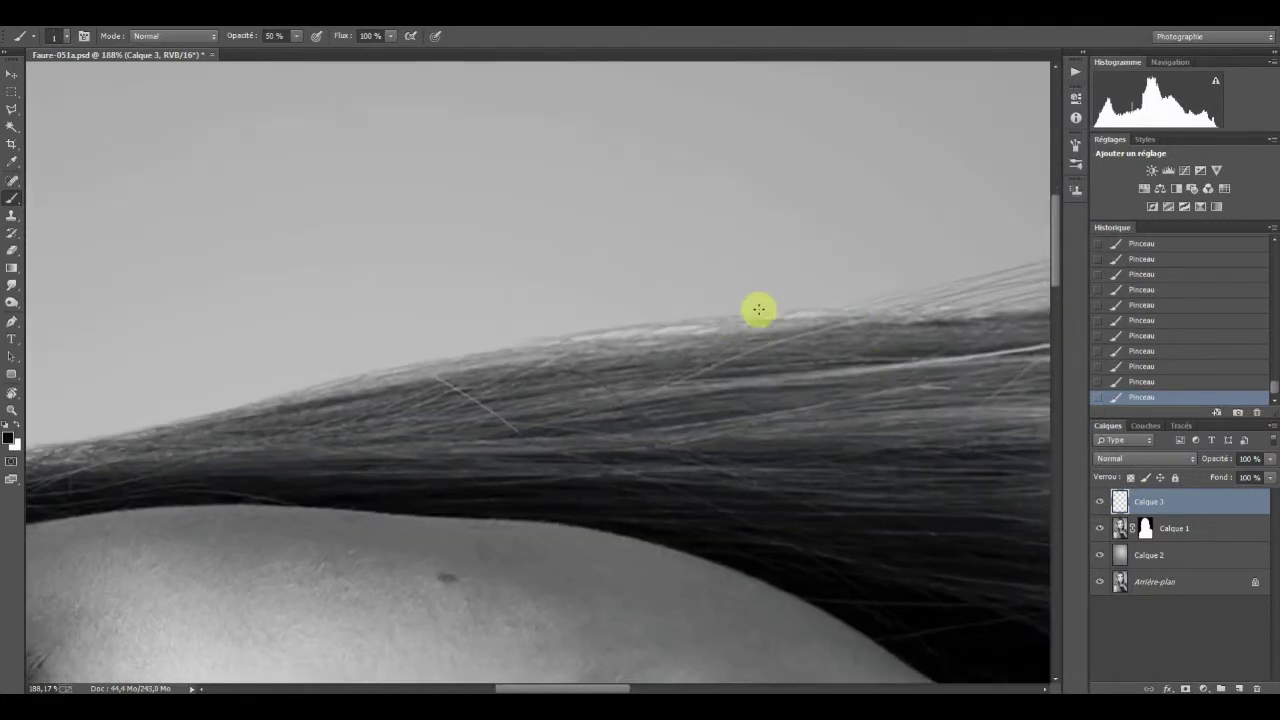
pyautogui.moveTo(694, 320); pyautogui.dragTo(451, 363)
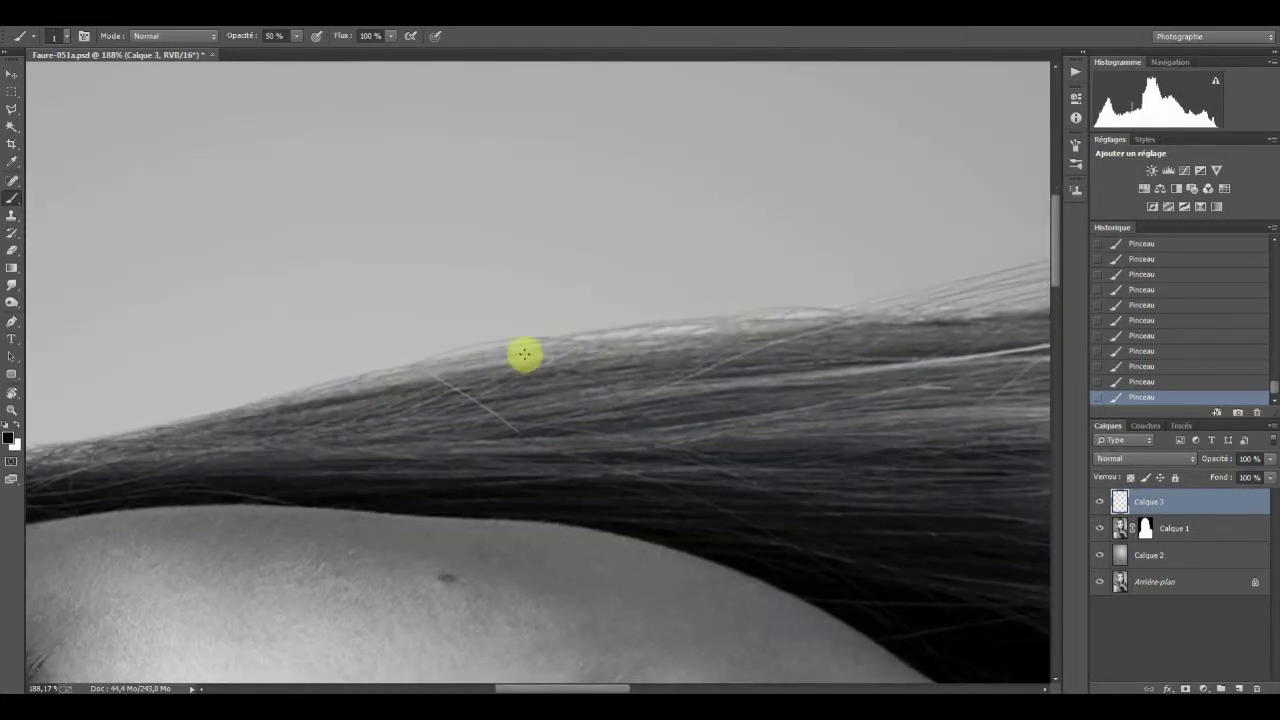
pyautogui.moveTo(351, 406); pyautogui.dragTo(755, 366)
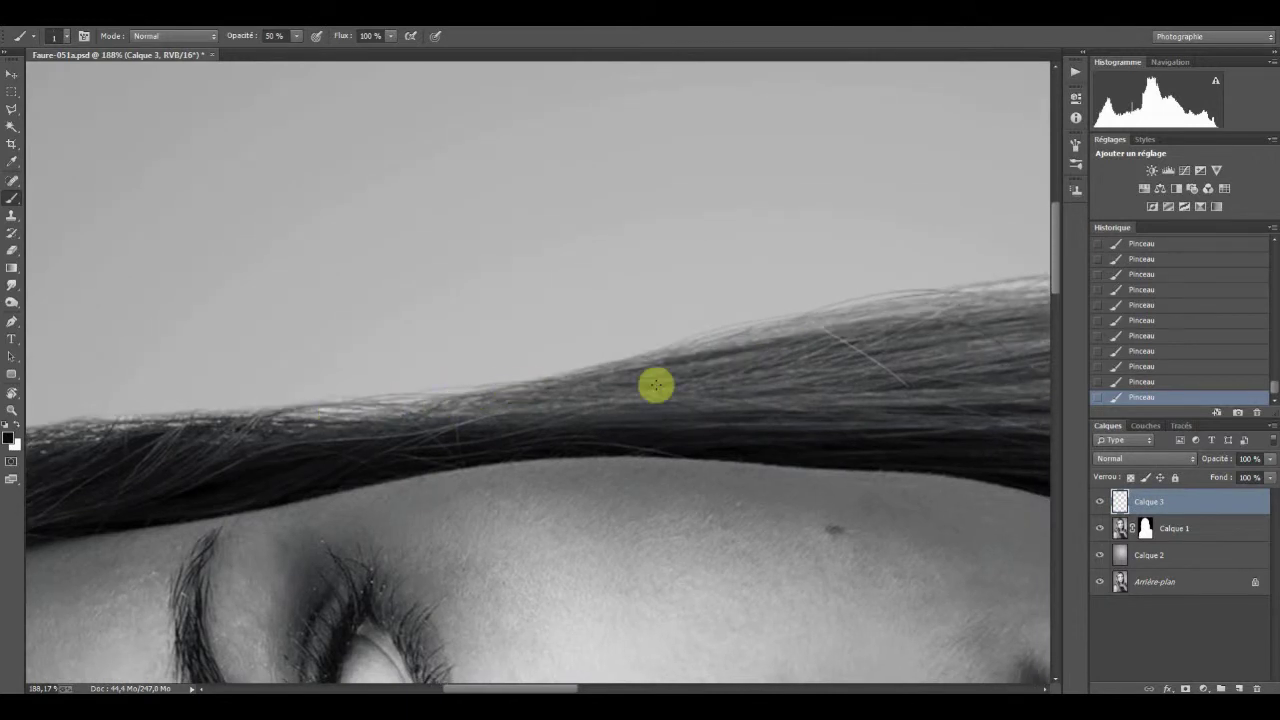
pyautogui.moveTo(357, 423); pyautogui.dragTo(737, 369)
pyautogui.moveTo(490, 368)
pyautogui.mouseDown()
pyautogui.moveTo(609, 371)
pyautogui.moveTo(489, 363)
pyautogui.moveTo(306, 409)
pyautogui.moveTo(423, 374)
pyautogui.moveTo(533, 371)
pyautogui.mouseUp()
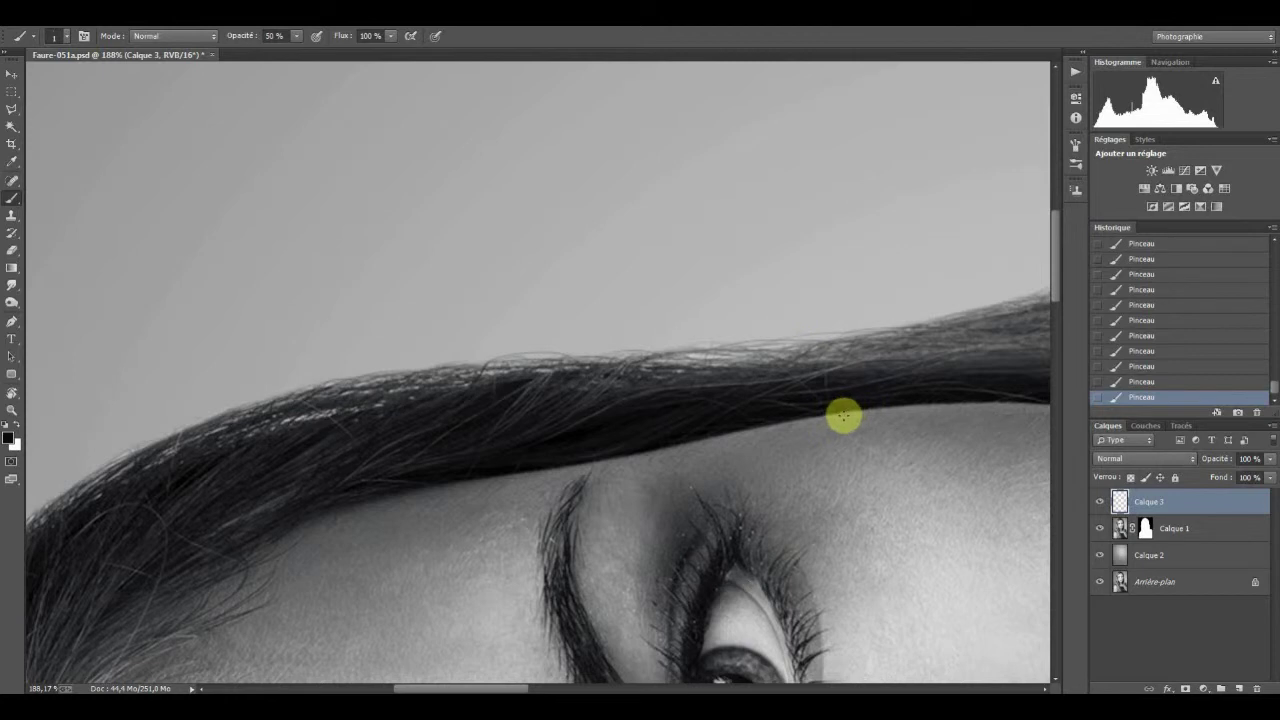
# - Raise the brush opacity to 70% and pan over to the hair at the side of the head
pyautogui.press('7')
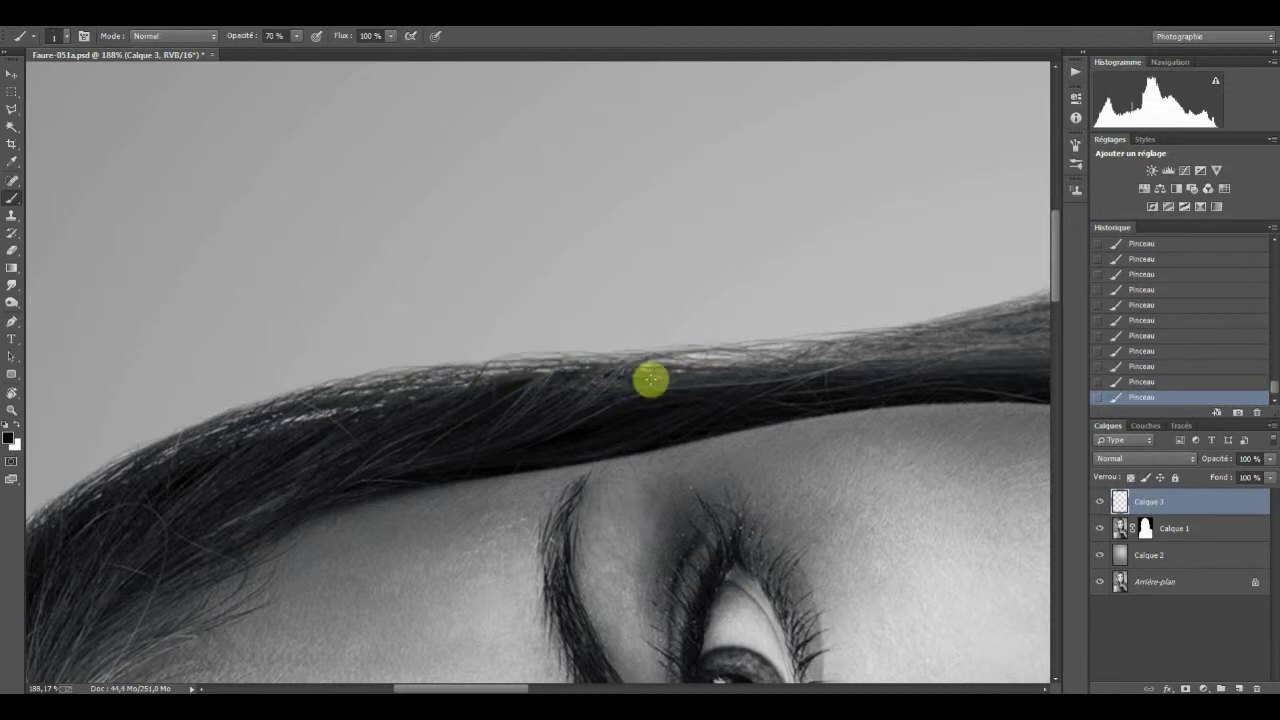
pyautogui.moveTo(303, 431); pyautogui.dragTo(517, 391)
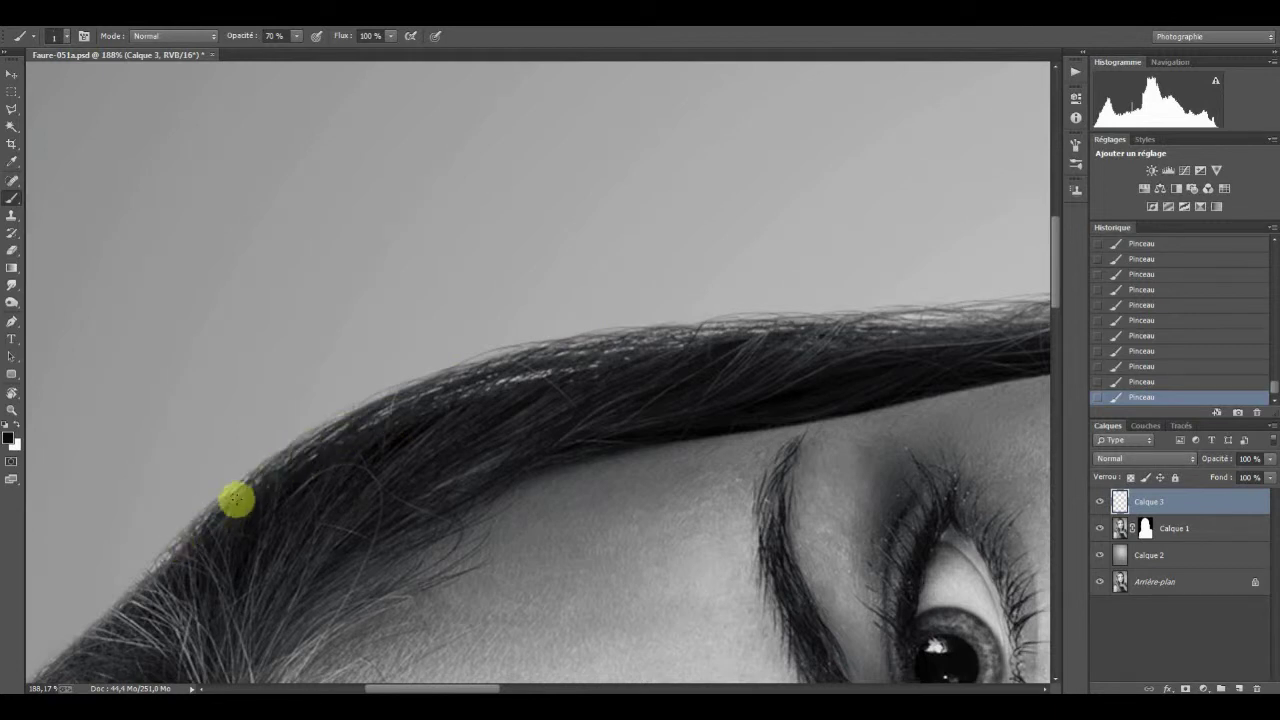
pyautogui.moveTo(71, 657); pyautogui.dragTo(400, 400)
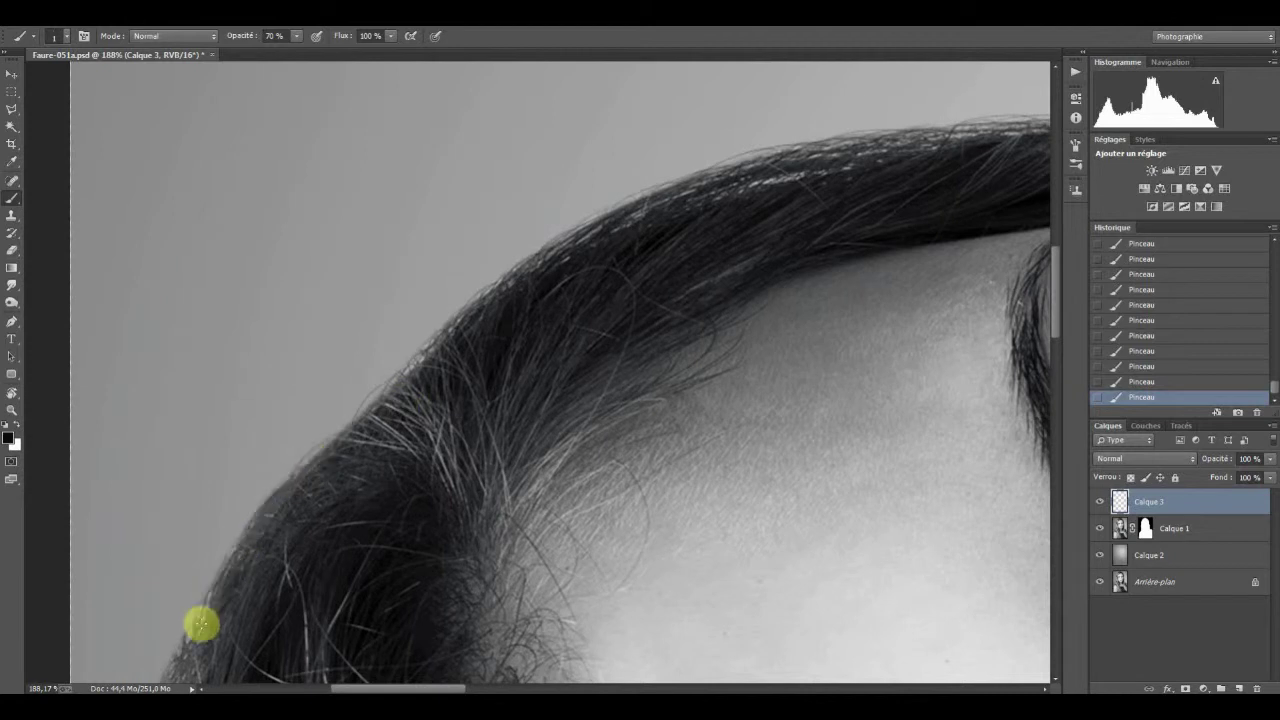
pyautogui.moveTo(189, 624); pyautogui.dragTo(374, 409)
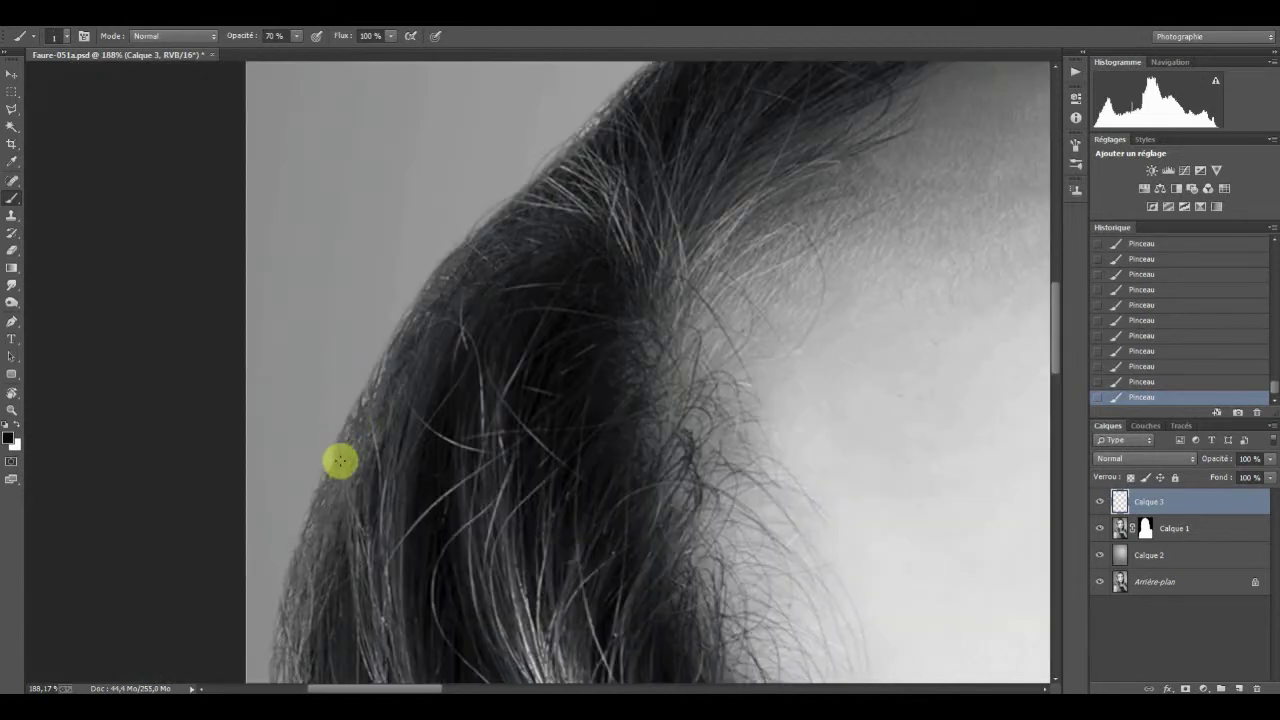
pyautogui.moveTo(291, 623)
pyautogui.mouseDown()
pyautogui.moveTo(343, 449)
pyautogui.moveTo(327, 376)
pyautogui.moveTo(543, 297)
pyautogui.moveTo(629, 357)
pyautogui.mouseUp()
# - Rotate the view so the crown lies horizontal and paint strands along it
pyautogui.press('r')
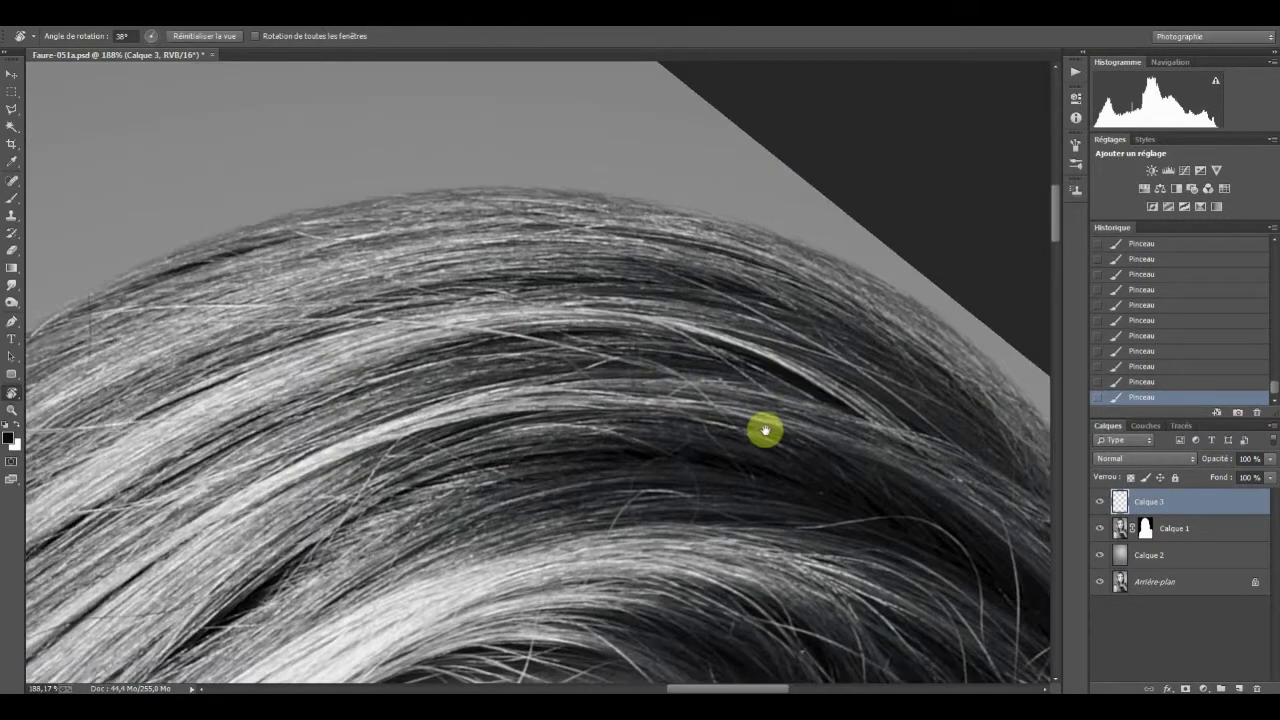
pyautogui.moveTo(764, 430)
pyautogui.mouseDown()
pyautogui.moveTo(503, 386)
pyautogui.moveTo(486, 406)
pyautogui.moveTo(463, 326)
pyautogui.mouseUp()
pyautogui.moveTo(561, 318)
pyautogui.mouseDown()
pyautogui.moveTo(574, 306)
pyautogui.moveTo(654, 331)
pyautogui.moveTo(656, 362)
pyautogui.mouseUp()
pyautogui.press('b')
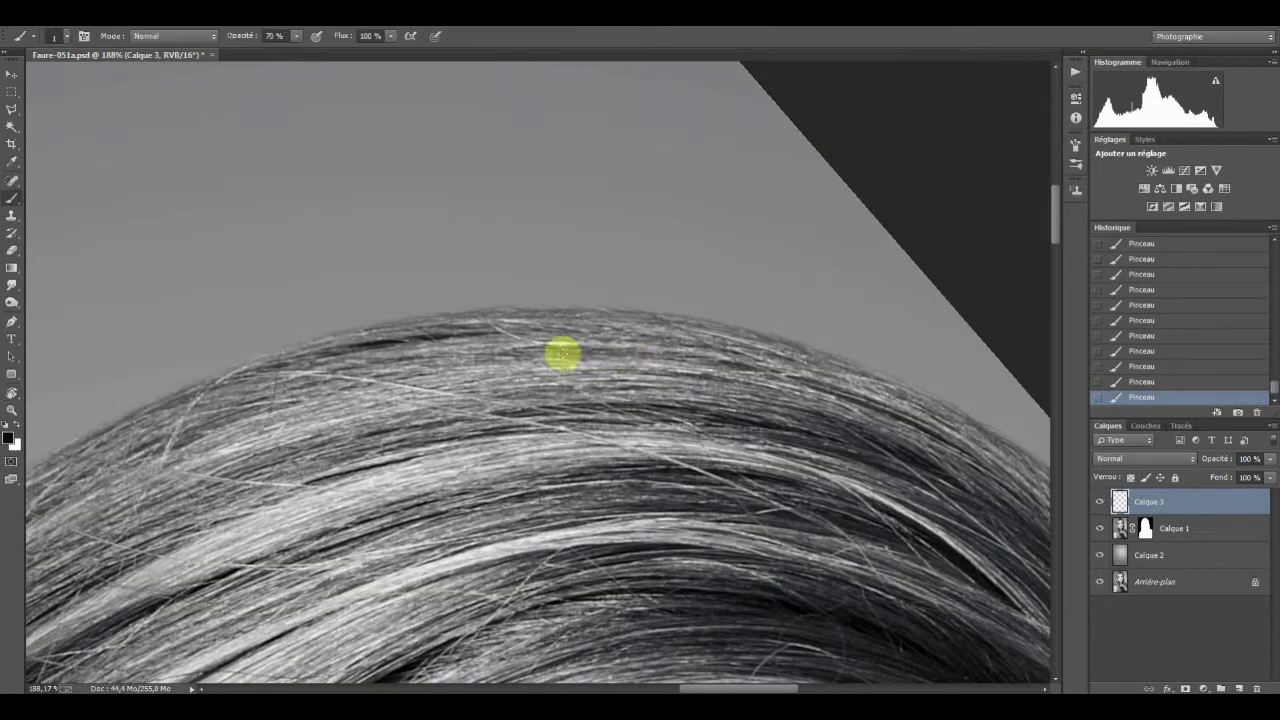
pyautogui.click(446, 323)
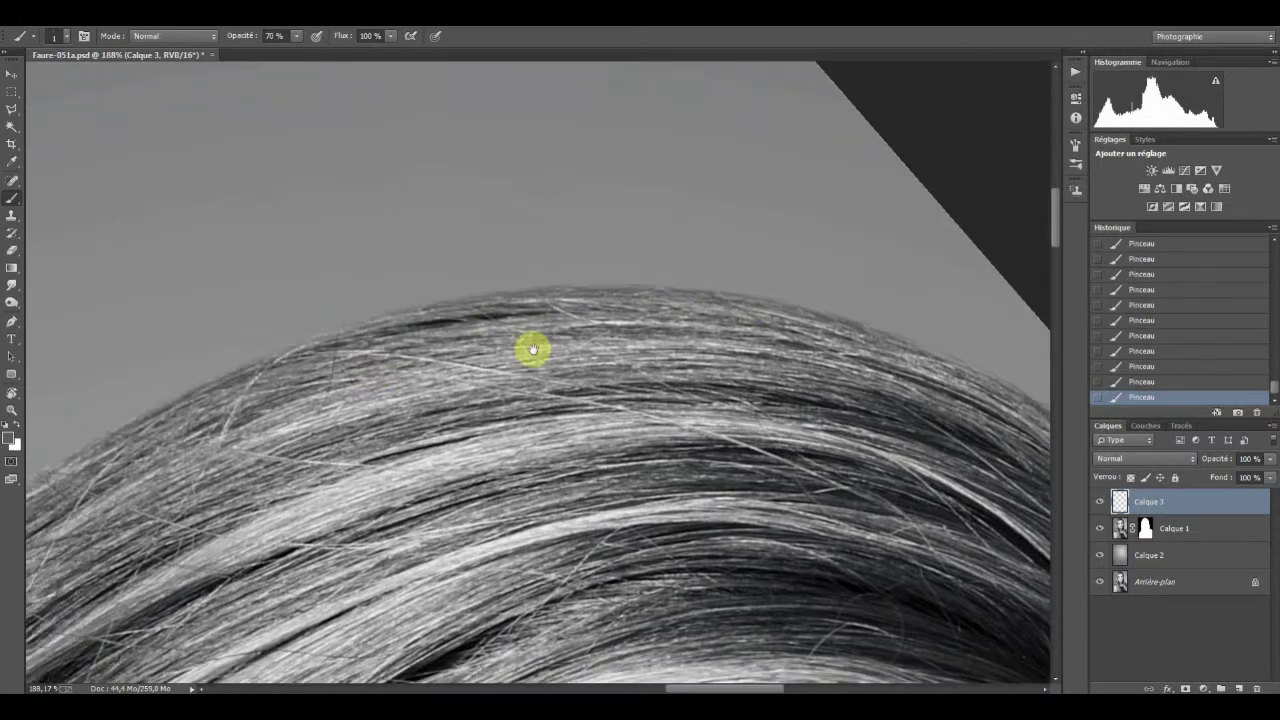
pyautogui.moveTo(500, 357); pyautogui.dragTo(714, 329)
pyautogui.moveTo(536, 258); pyautogui.dragTo(320, 394)
pyautogui.moveTo(506, 289)
pyautogui.mouseDown()
pyautogui.moveTo(340, 329)
pyautogui.moveTo(79, 538)
pyautogui.moveTo(323, 354)
pyautogui.mouseUp()
# - Rotate the canvas further, paint another strand at the hair edge, then reset the rotation
pyautogui.press('r')
pyautogui.moveTo(206, 457)
pyautogui.mouseDown()
pyautogui.moveTo(526, 266)
pyautogui.moveTo(643, 300)
pyautogui.mouseUp()
pyautogui.press('b')
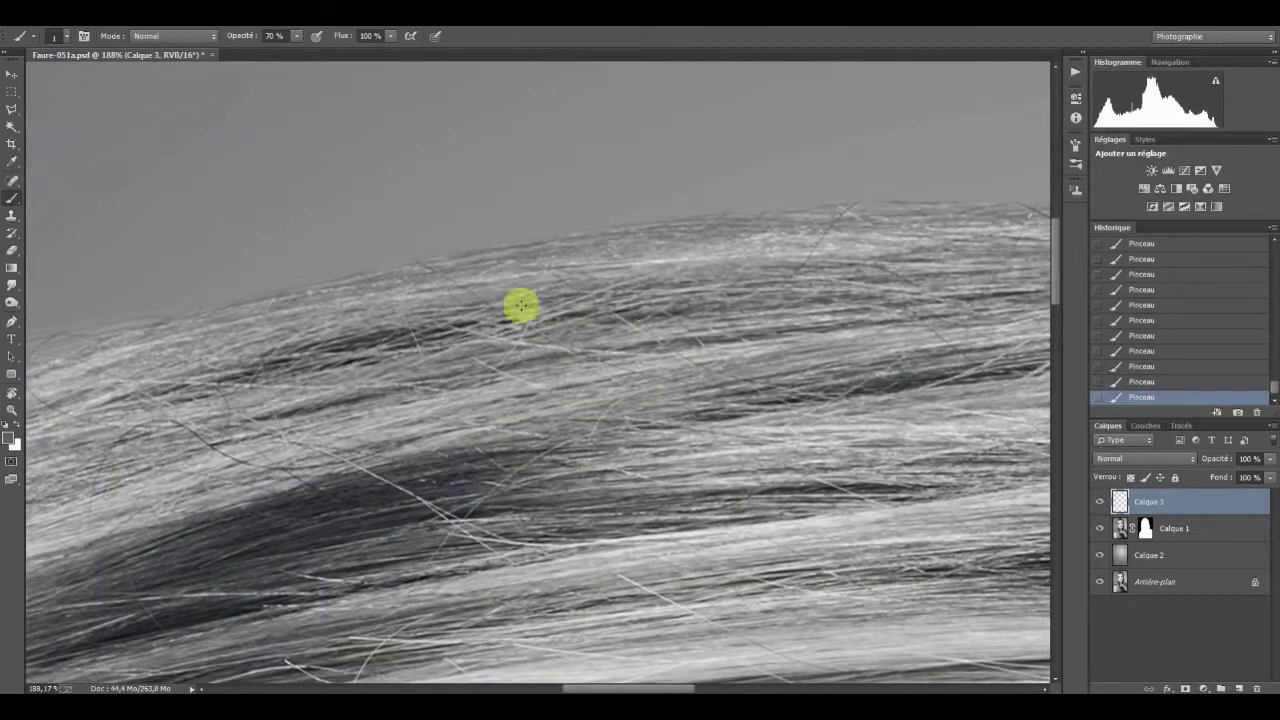
pyautogui.moveTo(529, 317); pyautogui.dragTo(716, 252)
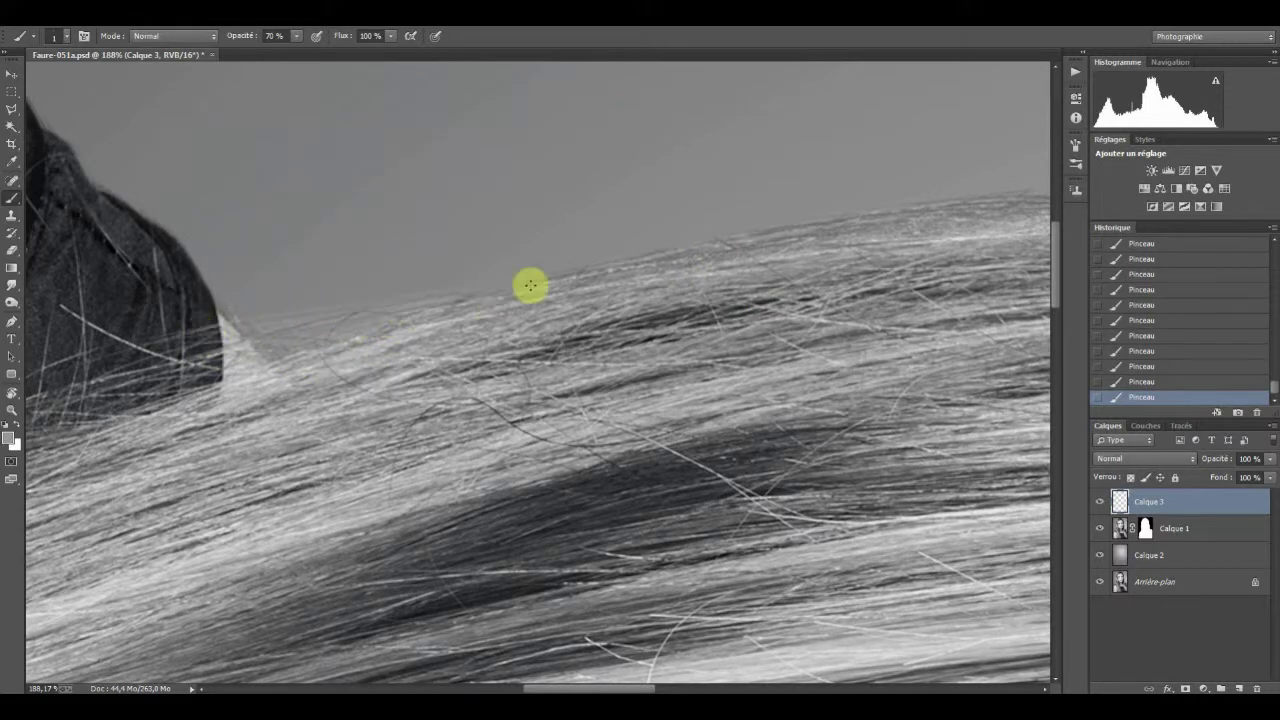
pyautogui.click(615, 317)
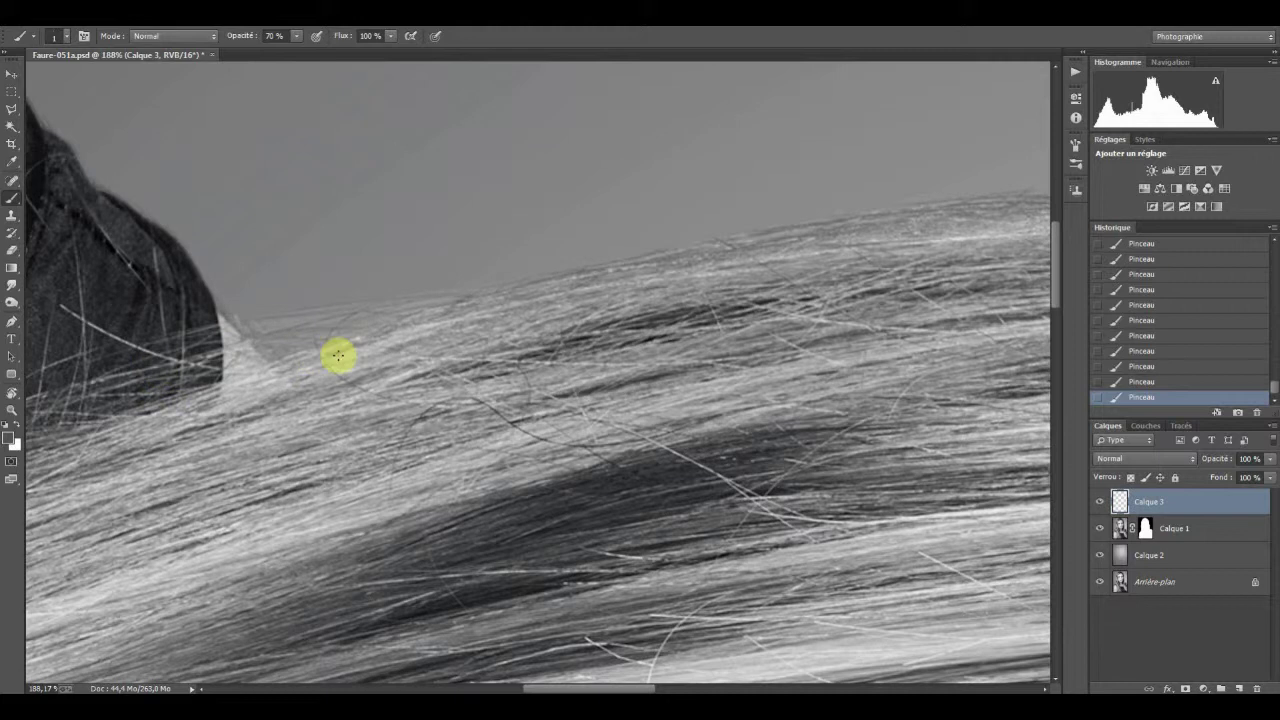
pyautogui.press('r')
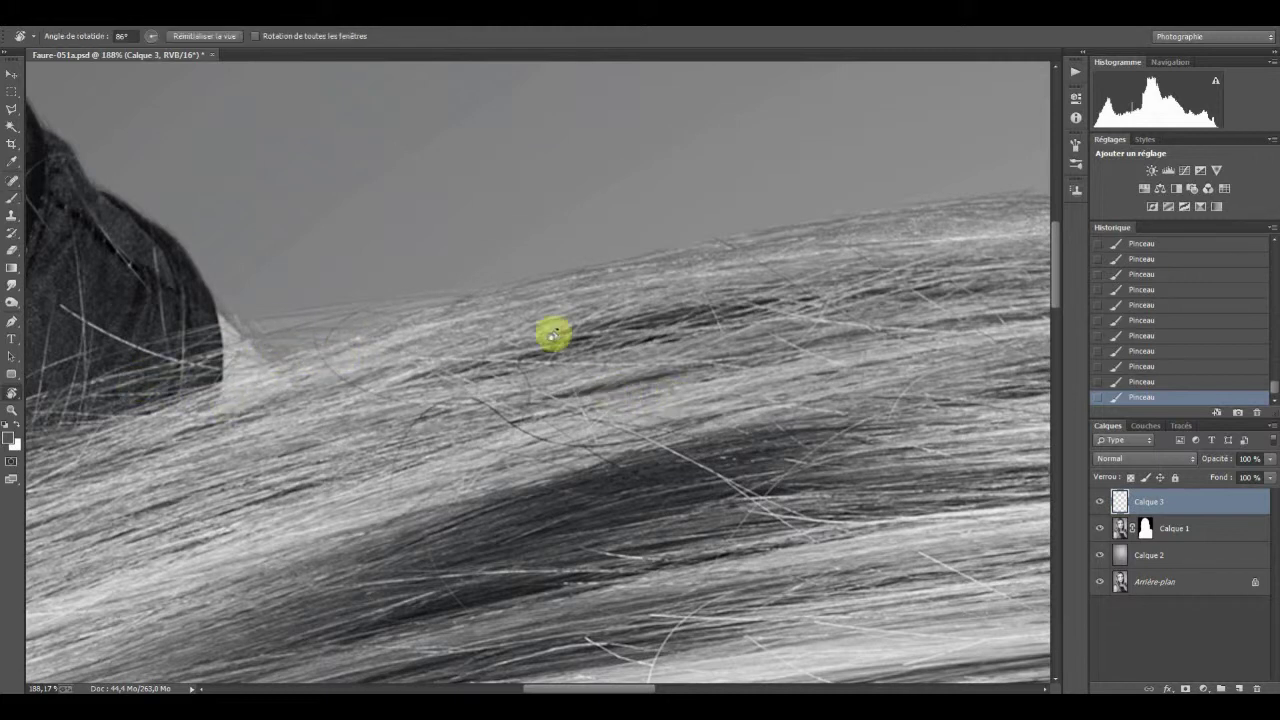
pyautogui.click(225, 37)
# - Centre and zoom in on the face, then select the cut-out portrait layer Calque 1
pyautogui.press('b')
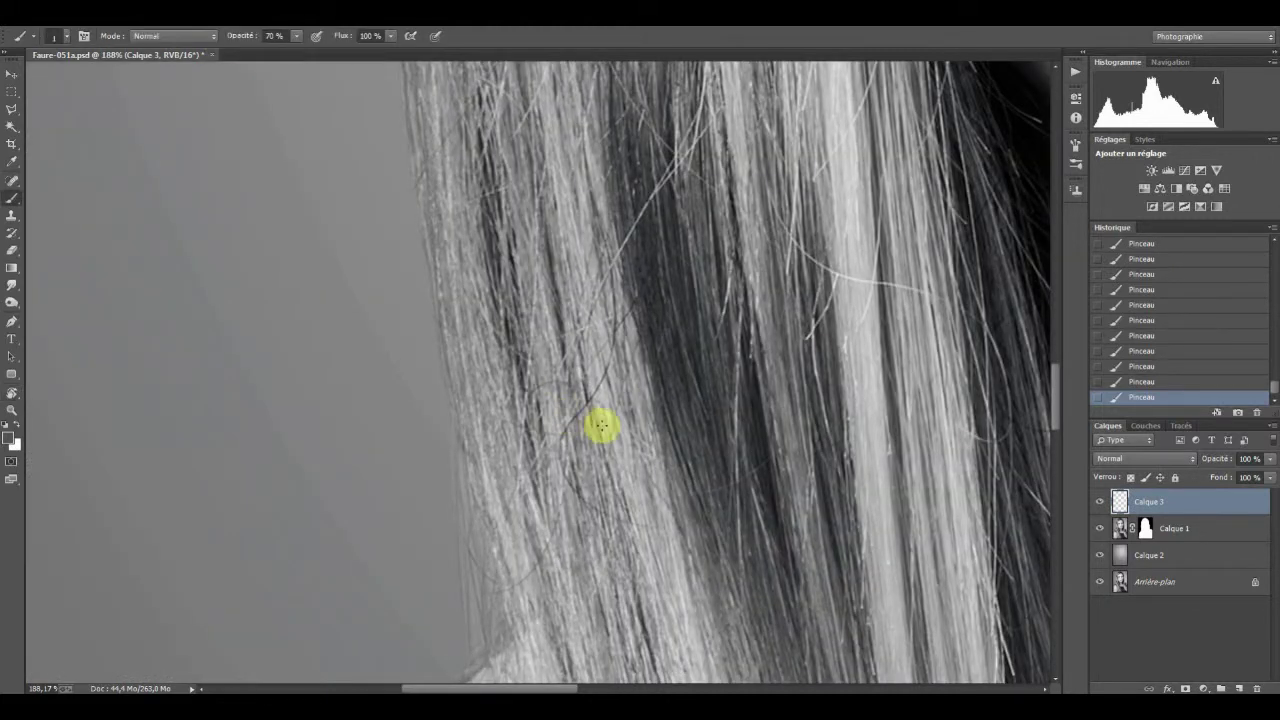
pyautogui.scroll(-2, 600, 427)
pyautogui.scroll(-2, 677, 406)
pyautogui.scroll(-2, 683, 403)
pyautogui.scroll(-2, 720, 386)
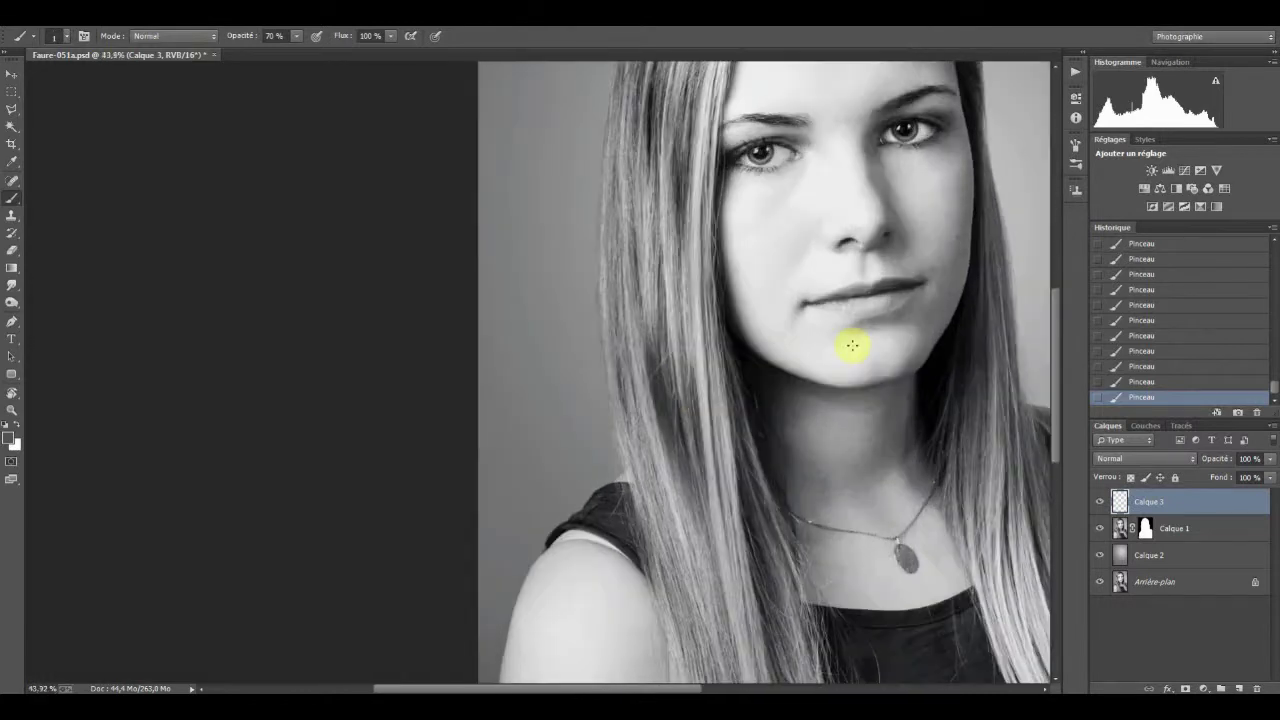
pyautogui.scroll(2, 852, 345)
pyautogui.moveTo(817, 357)
pyautogui.mouseDown()
pyautogui.moveTo(463, 480)
pyautogui.moveTo(466, 640)
pyautogui.moveTo(458, 573)
pyautogui.moveTo(423, 491)
pyautogui.moveTo(400, 331)
pyautogui.mouseUp()
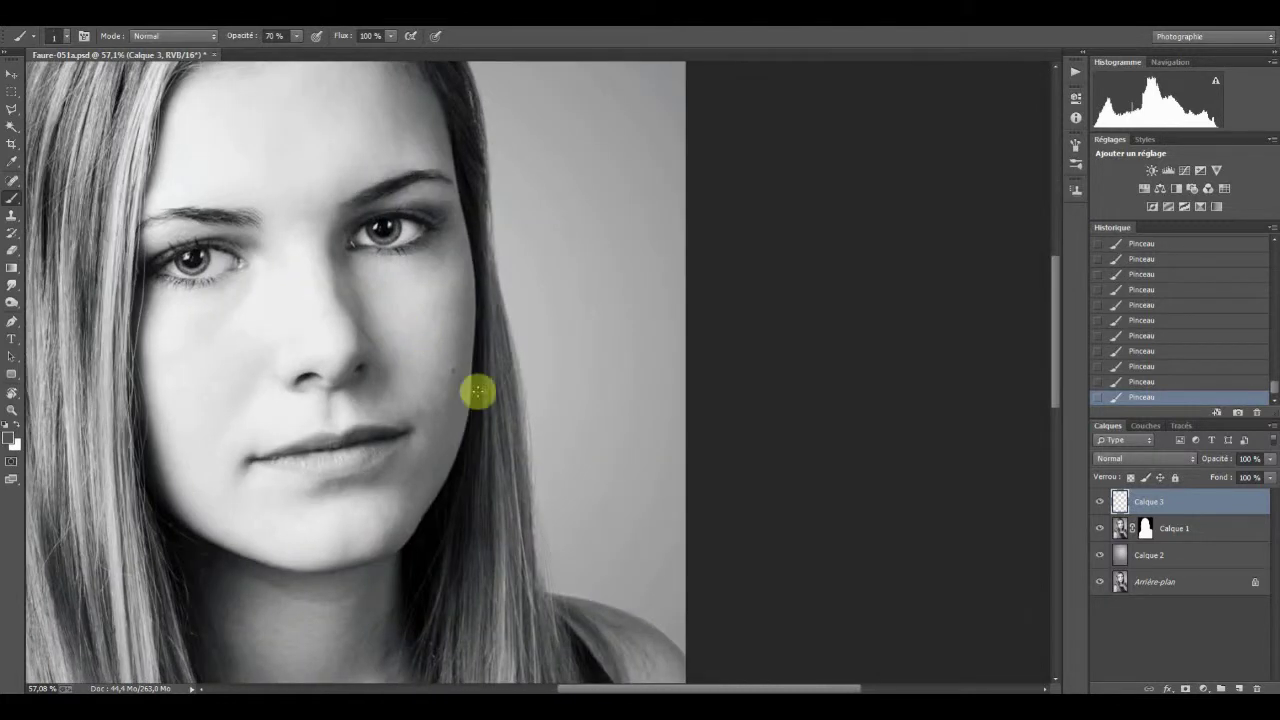
pyautogui.scroll(1, 494, 385)
pyautogui.scroll(2, 510, 400)
pyautogui.scroll(3, 525, 390)
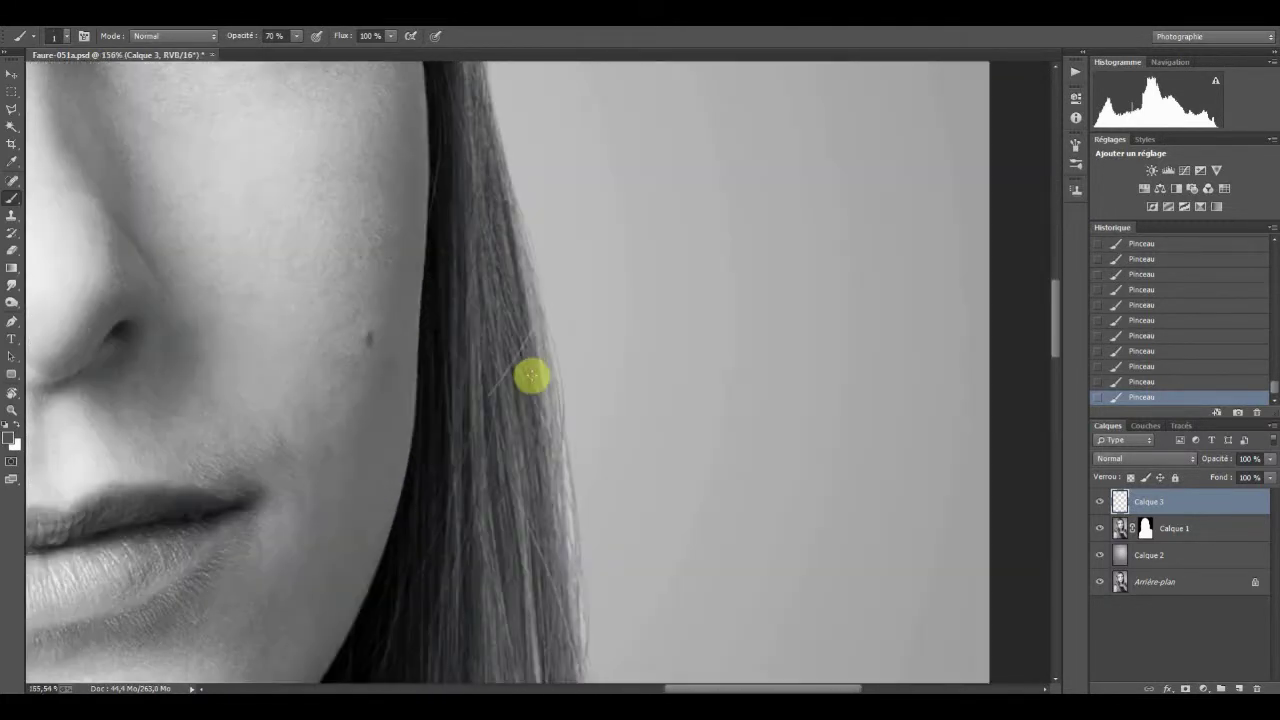
pyautogui.scroll(2, 531, 375)
pyautogui.click(1120, 528)
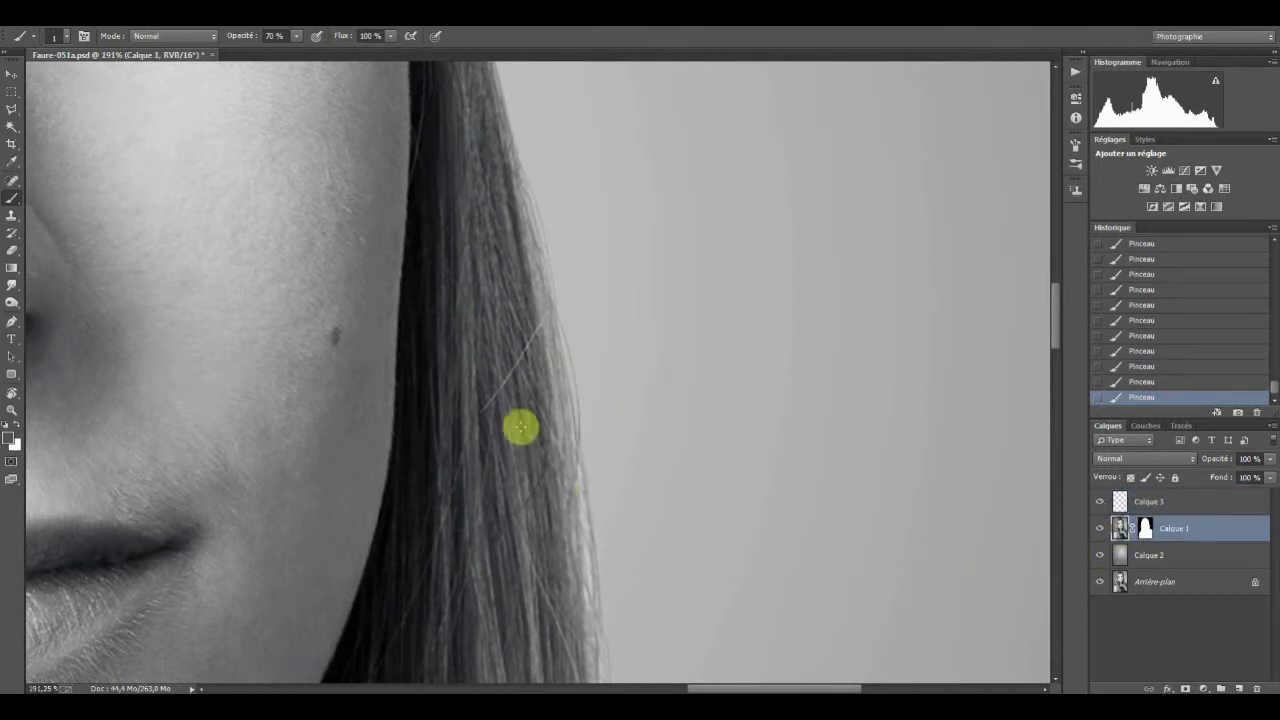
# - Lasso a single hair strand, paste it as Calque 4 and nudge it slightly right
pyautogui.press('l')
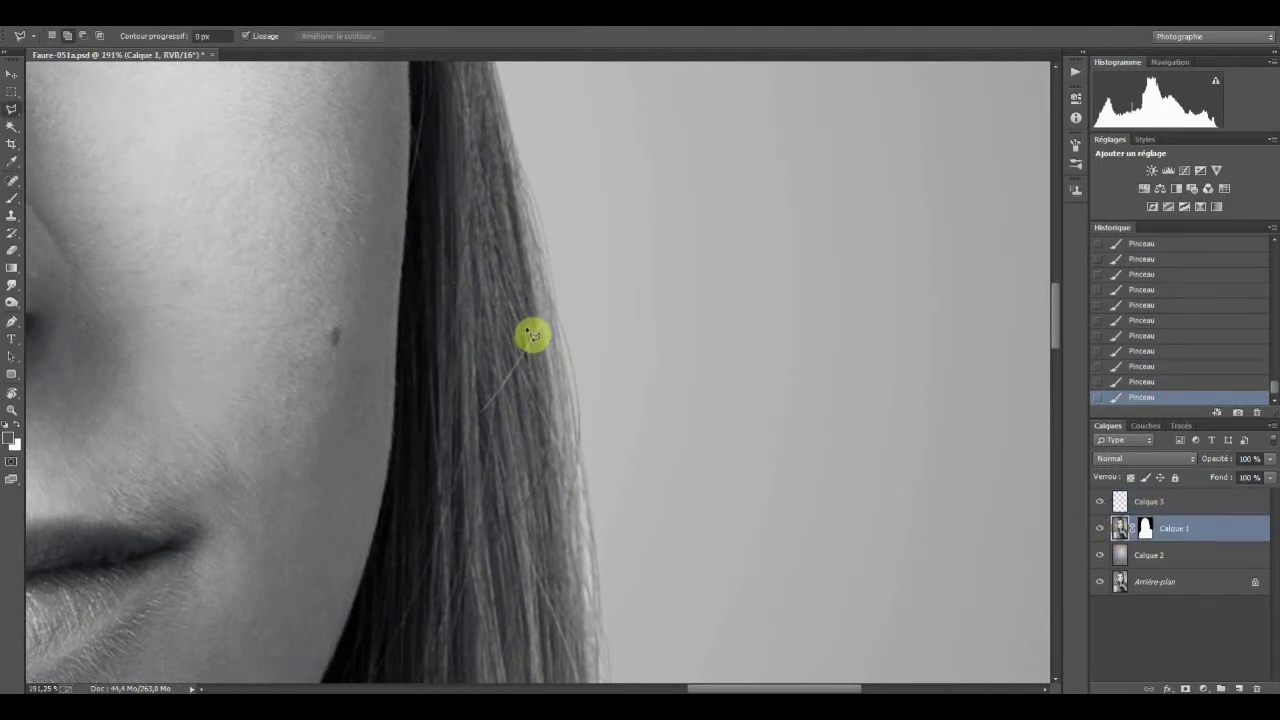
pyautogui.scroll(2, 533, 336)
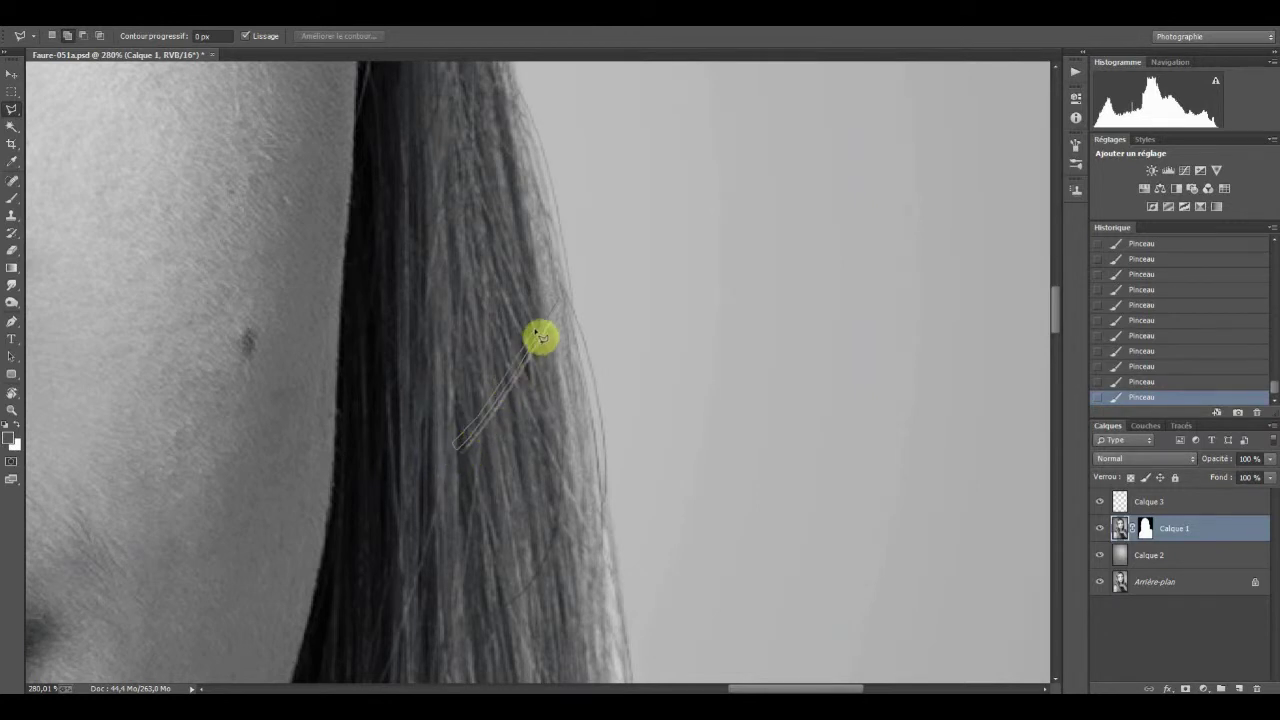
pyautogui.click(558, 298)
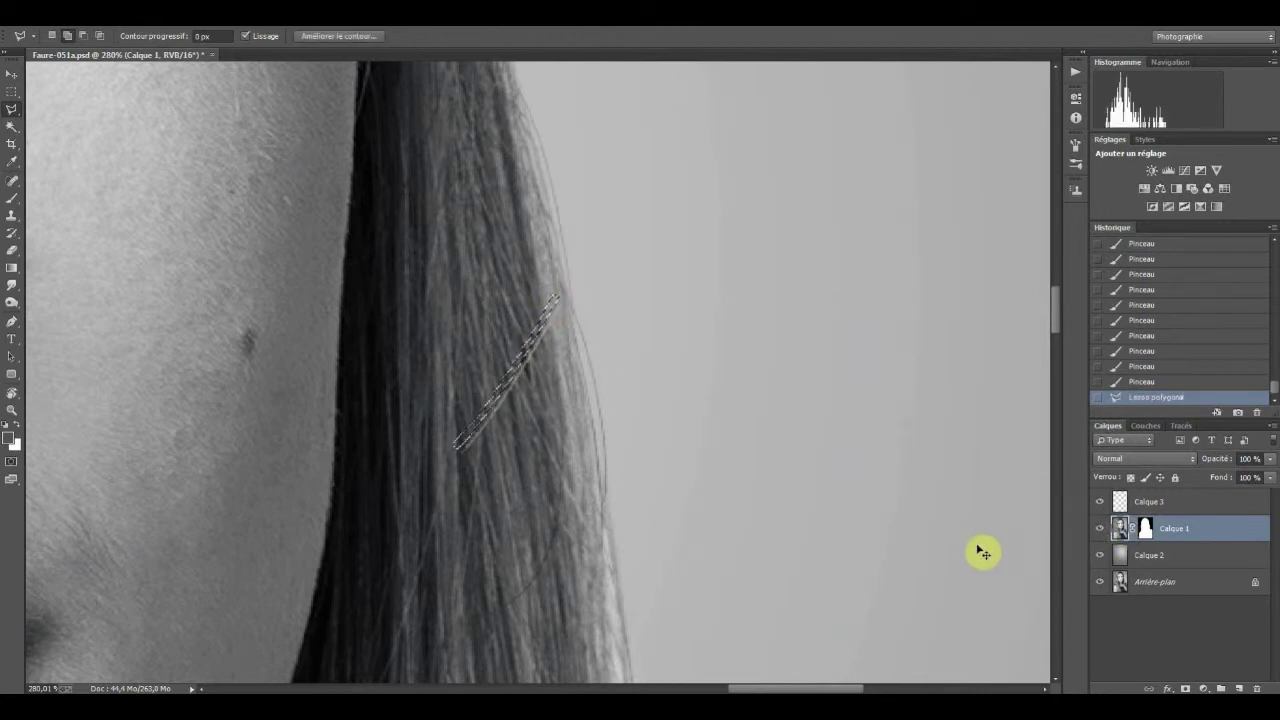
pyautogui.hotkey('ctrl', 'v')
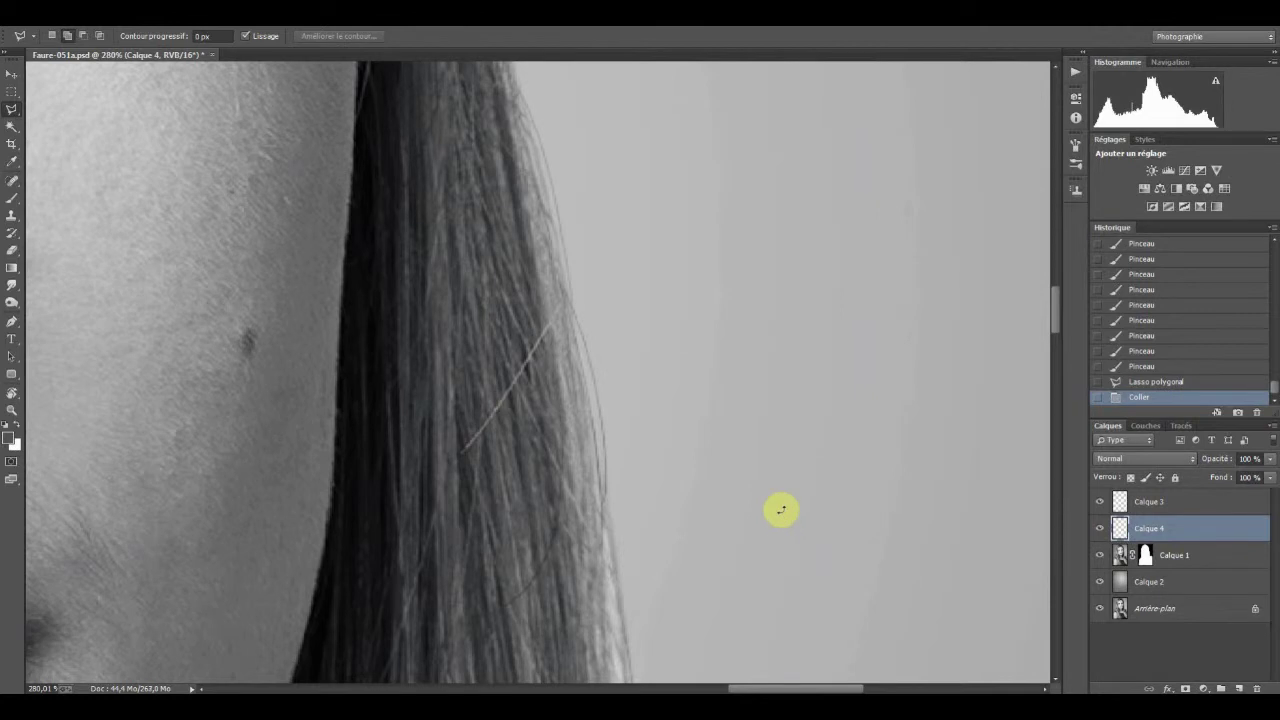
pyautogui.hotkey('ctrl', 't')
pyautogui.press('Right')
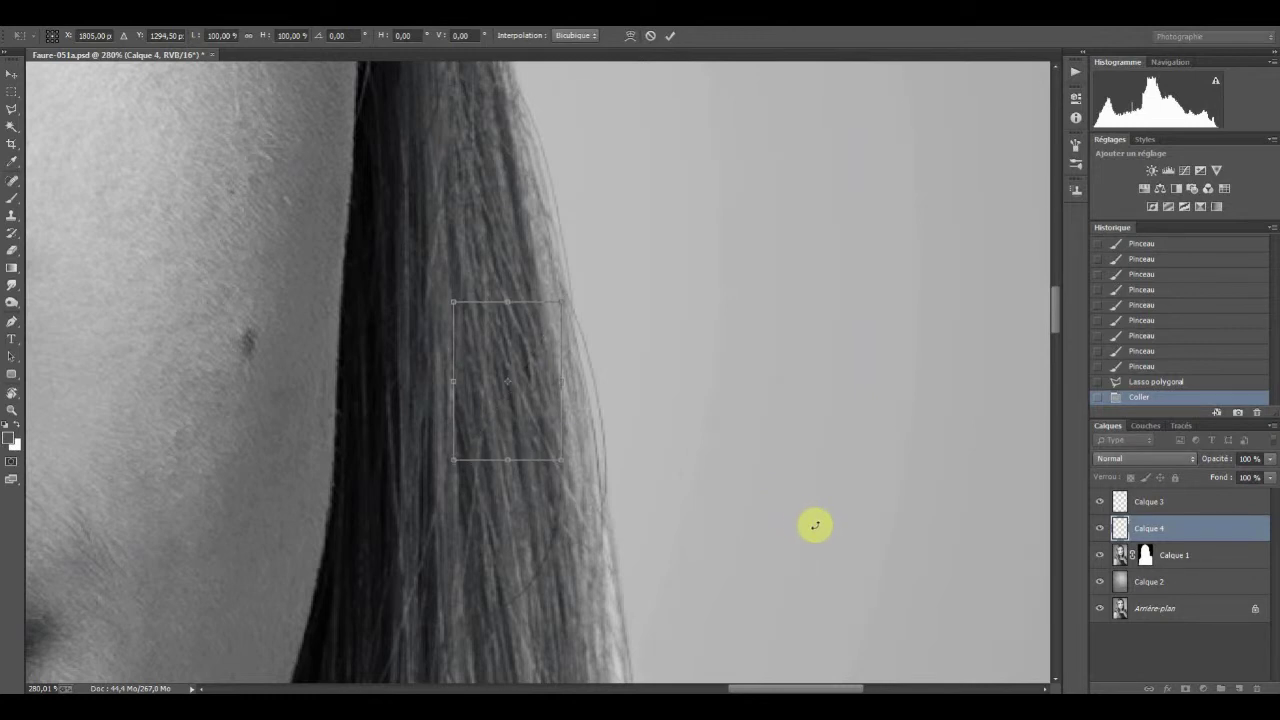
pyautogui.click(670, 38)
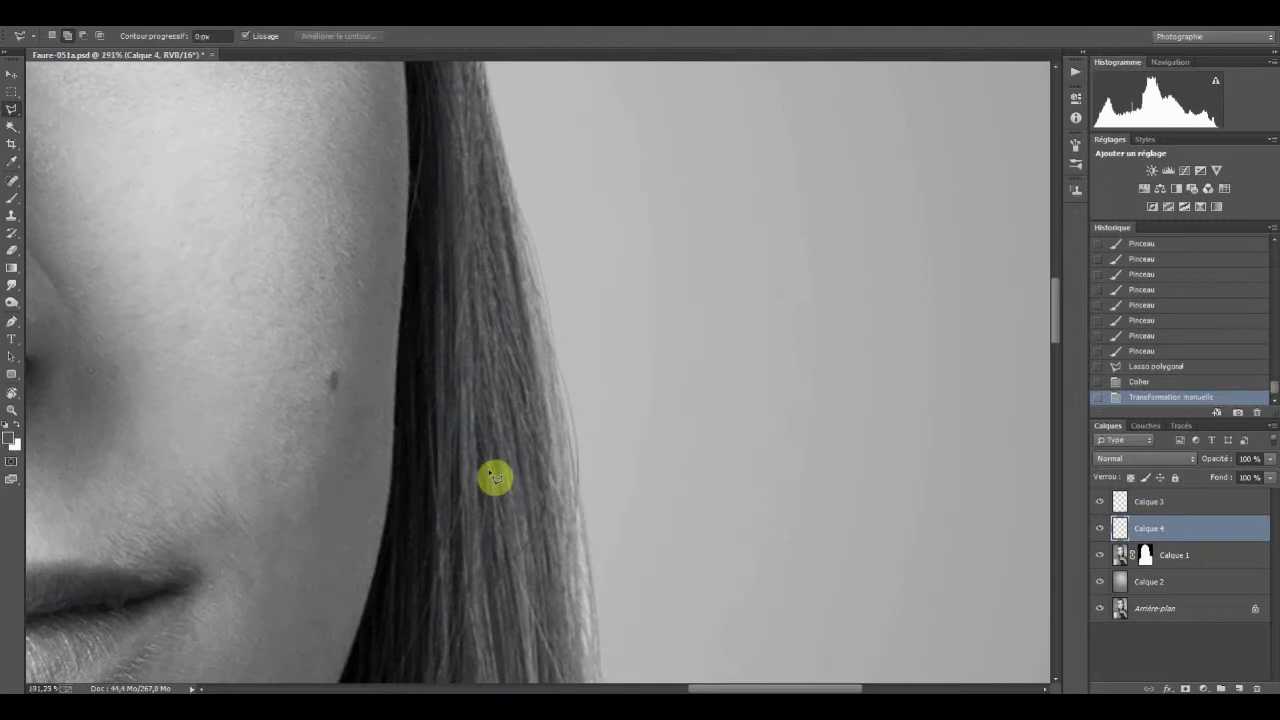
pyautogui.scroll(-5, 491, 477)
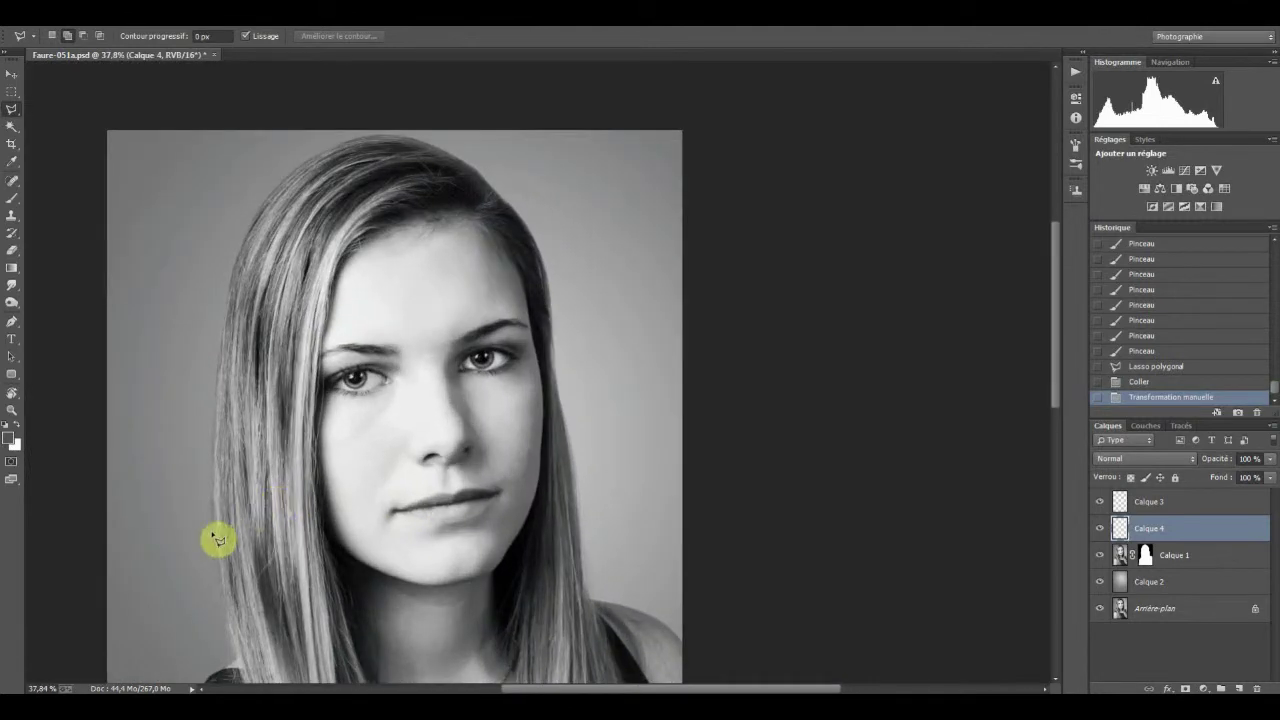
pyautogui.scroll(-1, 214, 534)
pyautogui.scroll(-1, 214, 538)
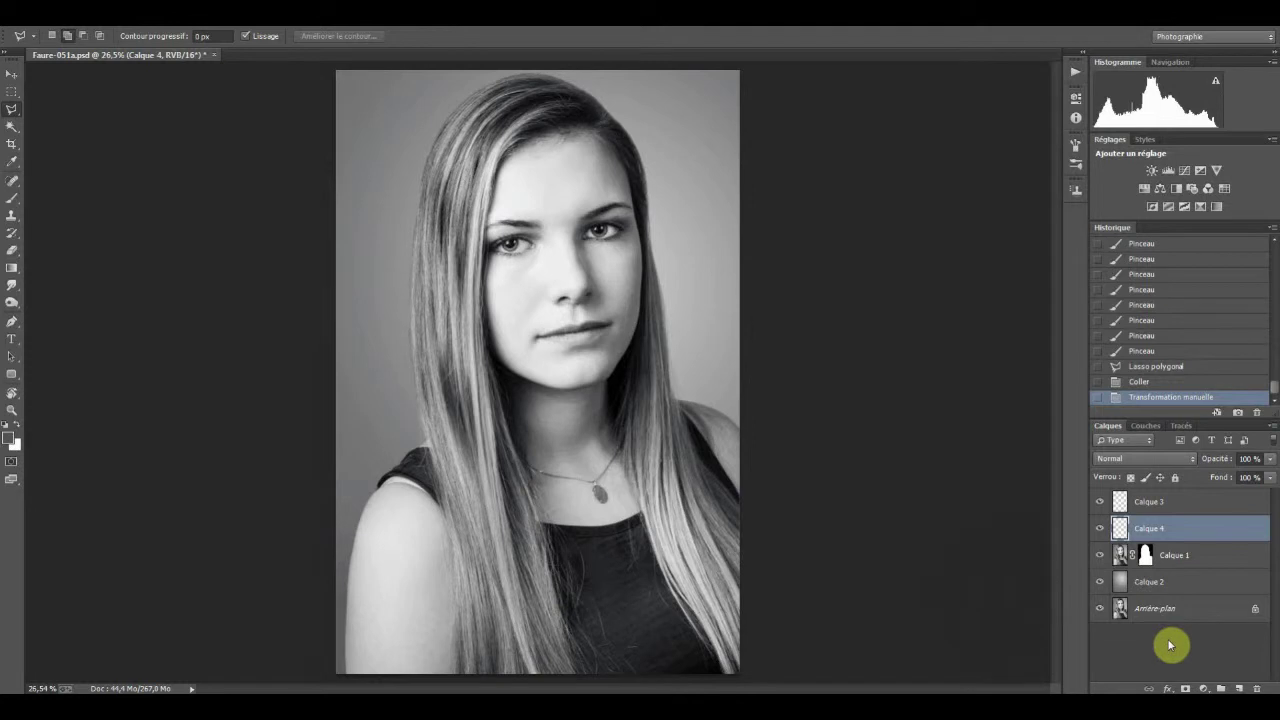
pyautogui.click(1100, 608)
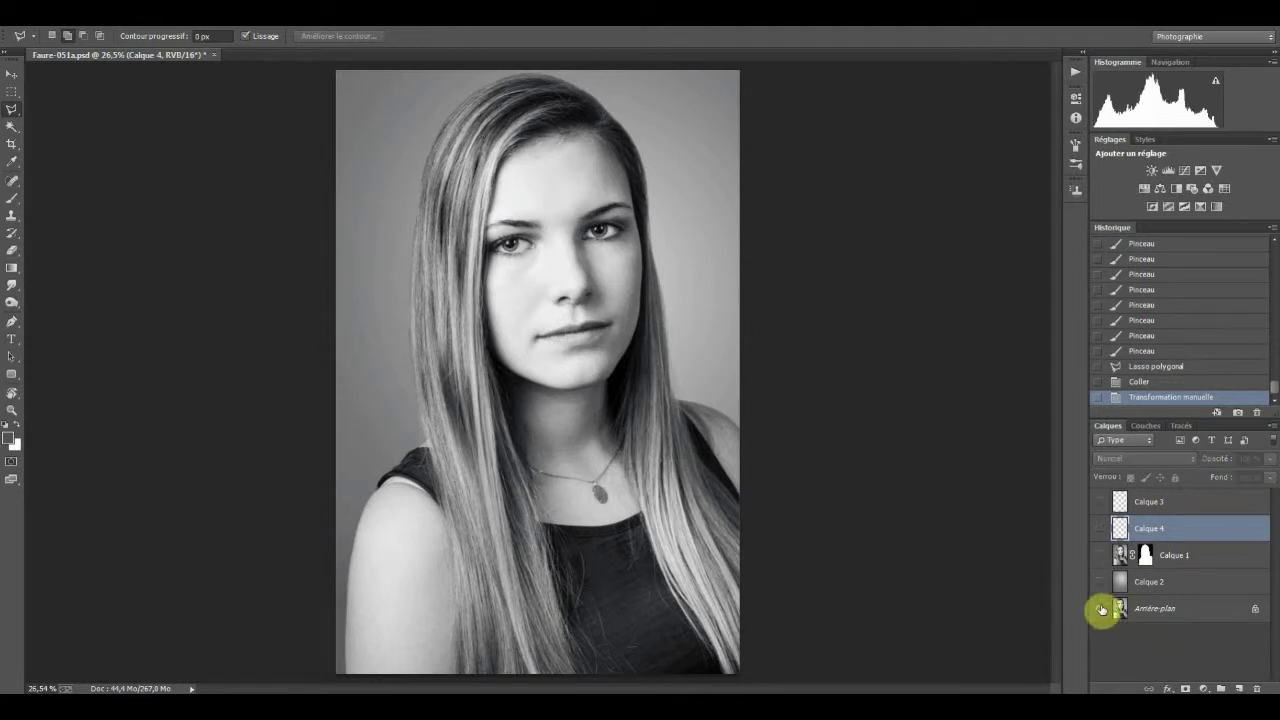
pyautogui.click(1100, 608)
pyautogui.click(1100, 608)
pyautogui.click(1100, 608)
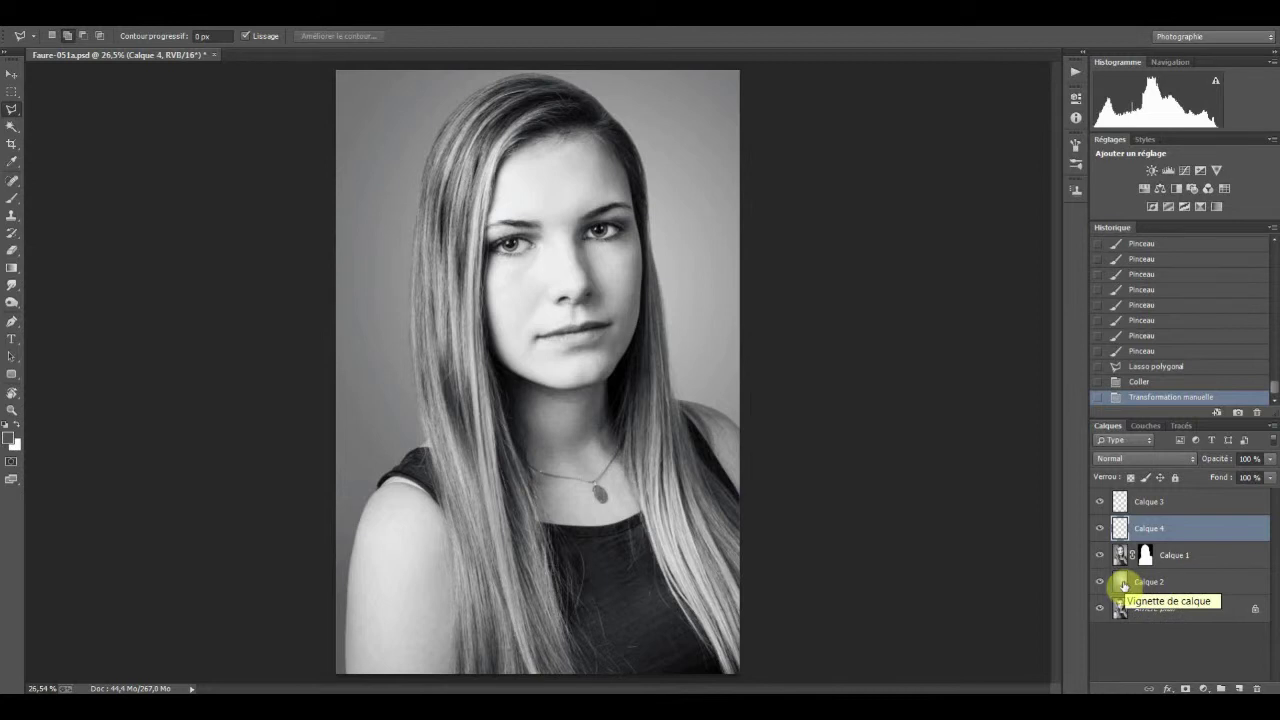
pyautogui.click(1122, 588)
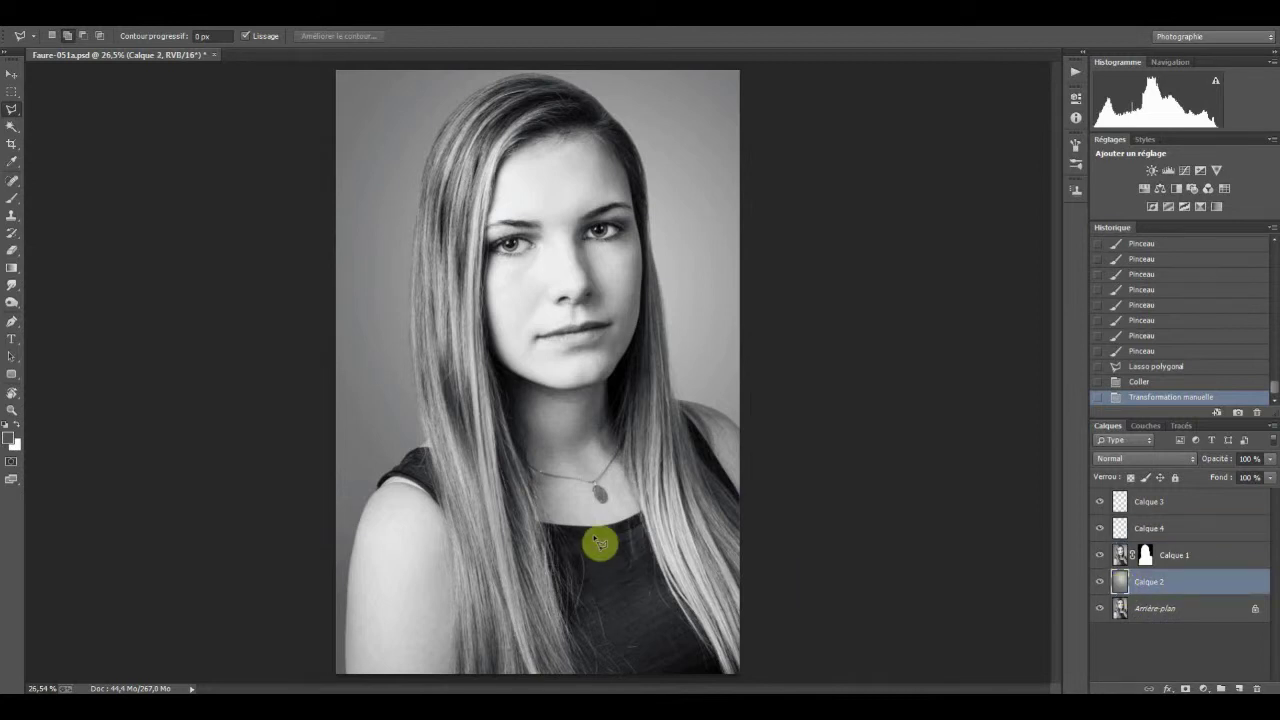
# - Wash the background right of the face with a 1350 px, 0%-hardness white brush at 10%
pyautogui.press('b')
pyautogui.moveTo(599, 540); pyautogui.dragTo(708, 133)
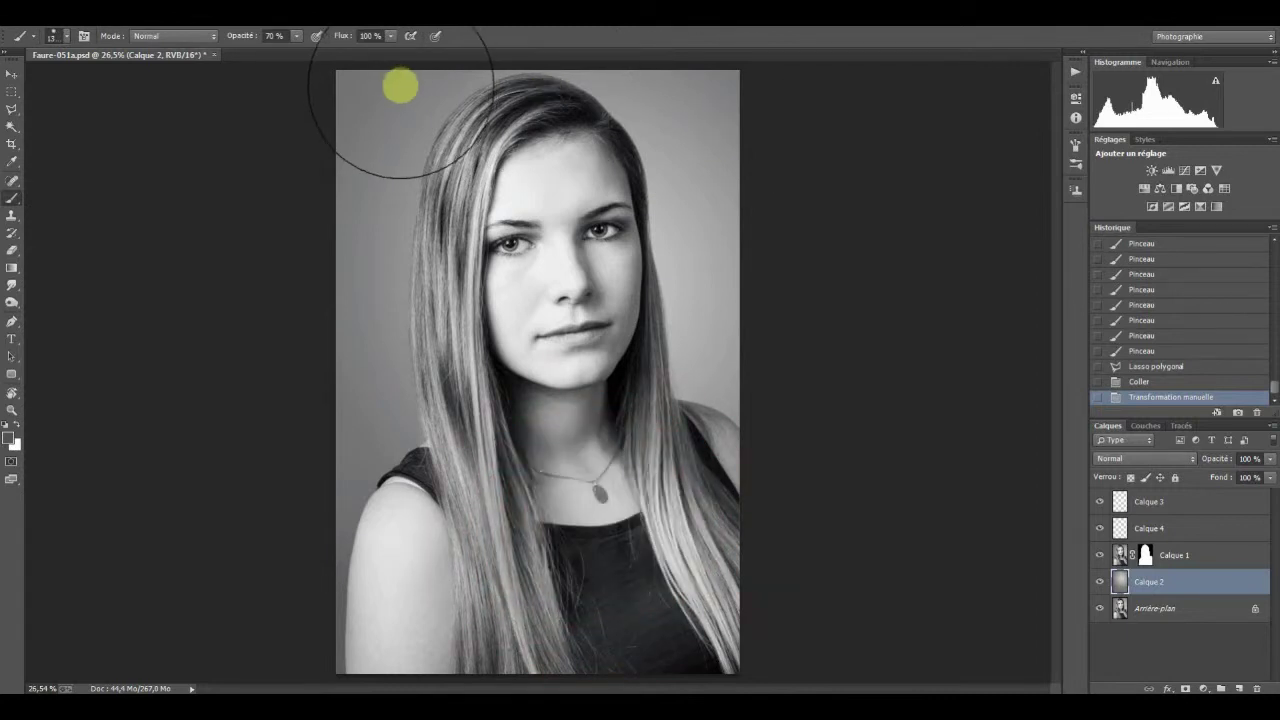
pyautogui.press('1')
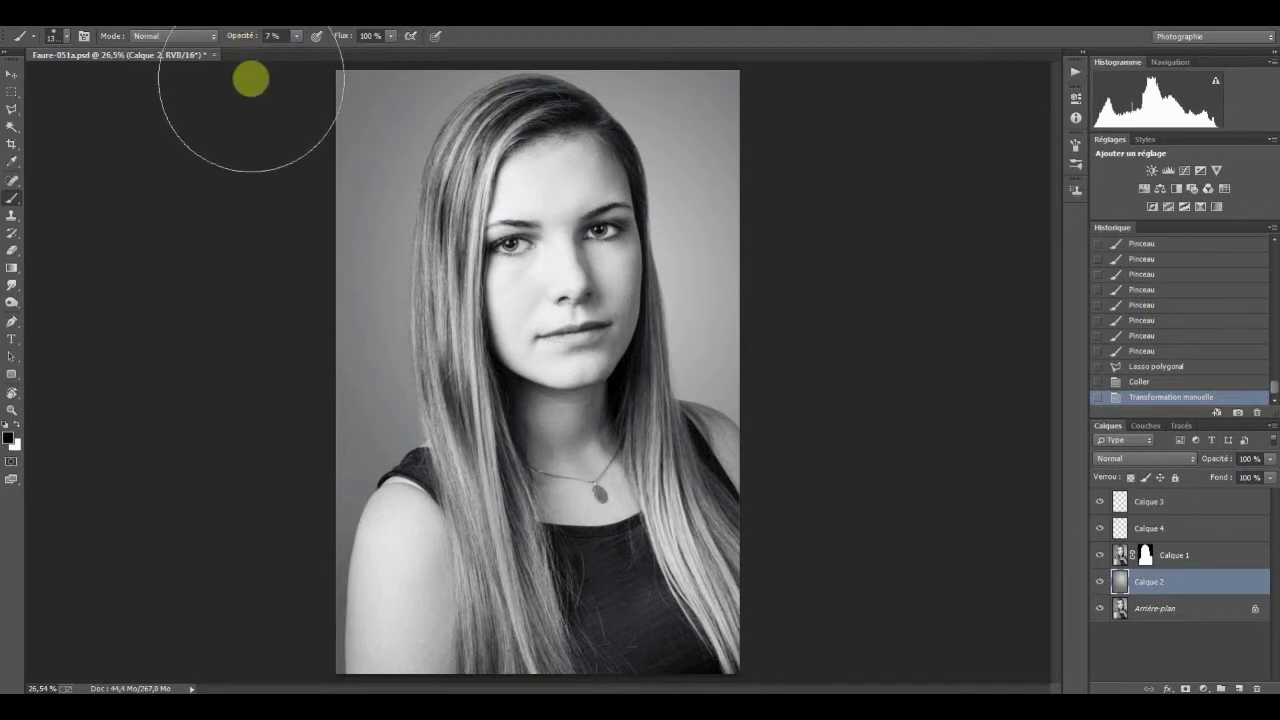
pyautogui.press('x')
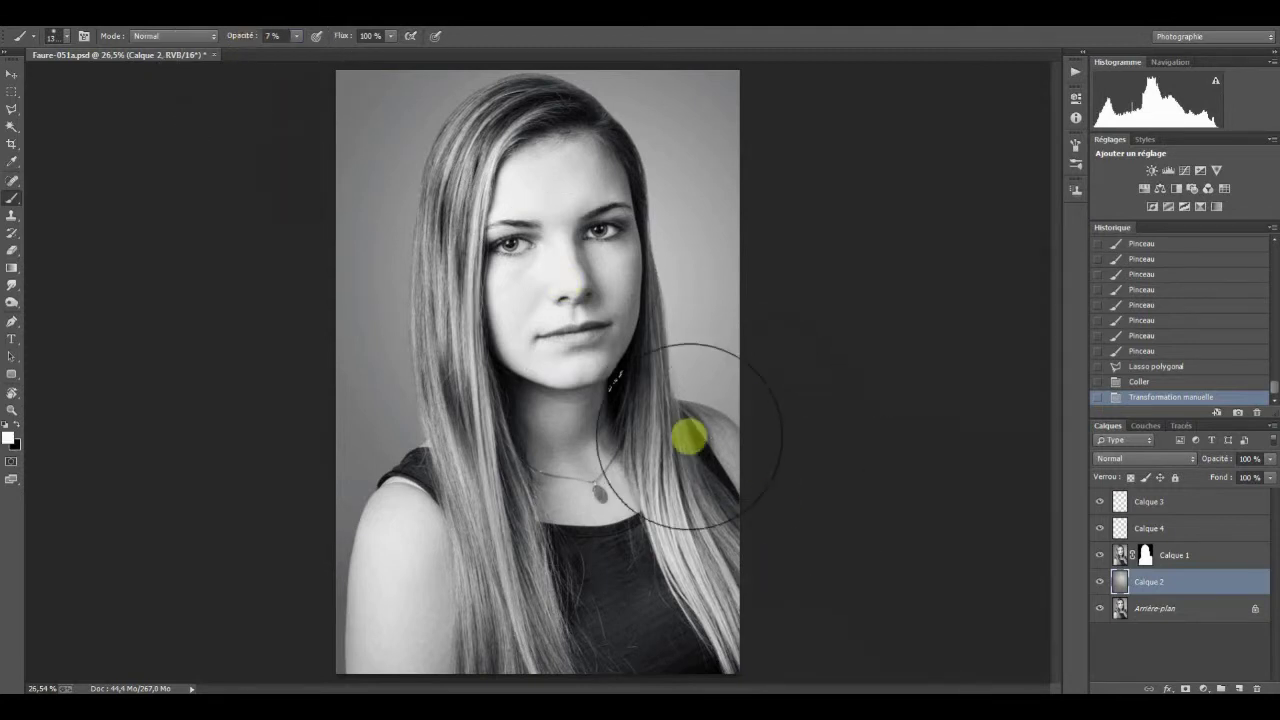
pyautogui.moveTo(671, 357); pyautogui.dragTo(643, 334)
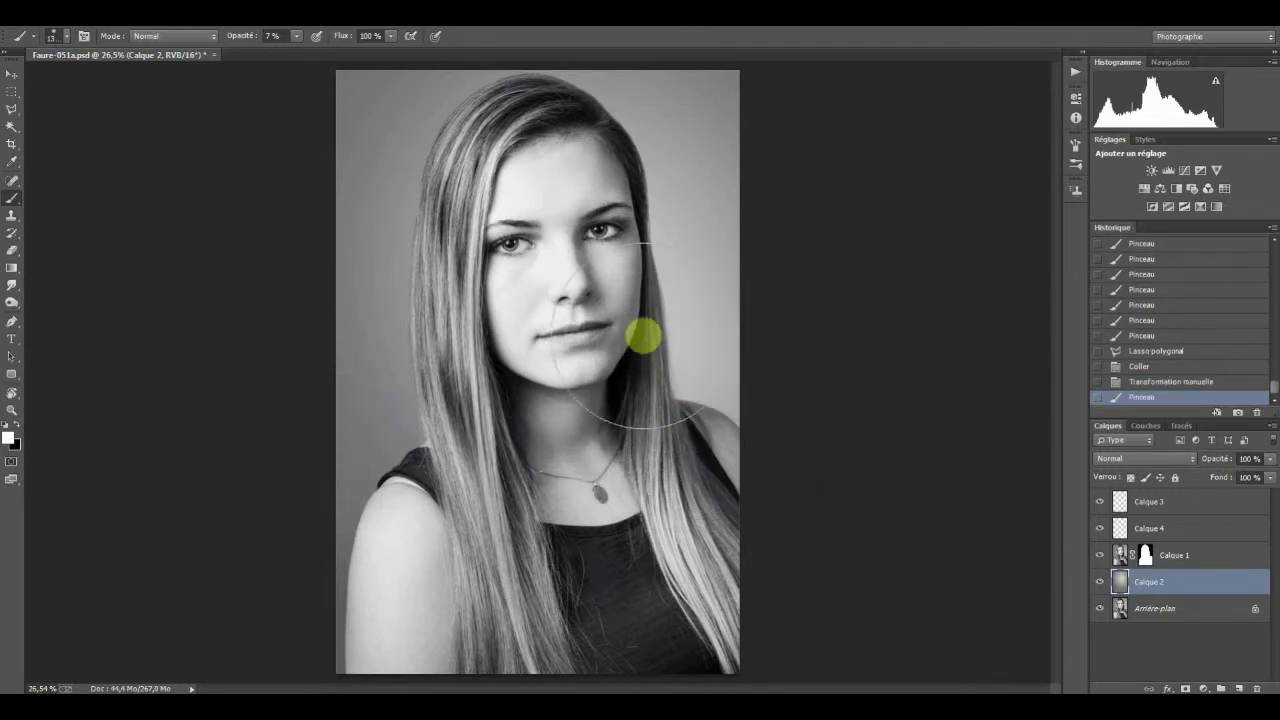
# - Toggle the original background layer on and off to compare the lightening
pyautogui.click(1102, 611)
pyautogui.click(1102, 611)
pyautogui.click(1102, 611)
pyautogui.click(1102, 611)
pyautogui.click(1102, 611)
pyautogui.click(1102, 611)
pyautogui.click(1102, 611)
pyautogui.click(1102, 611)
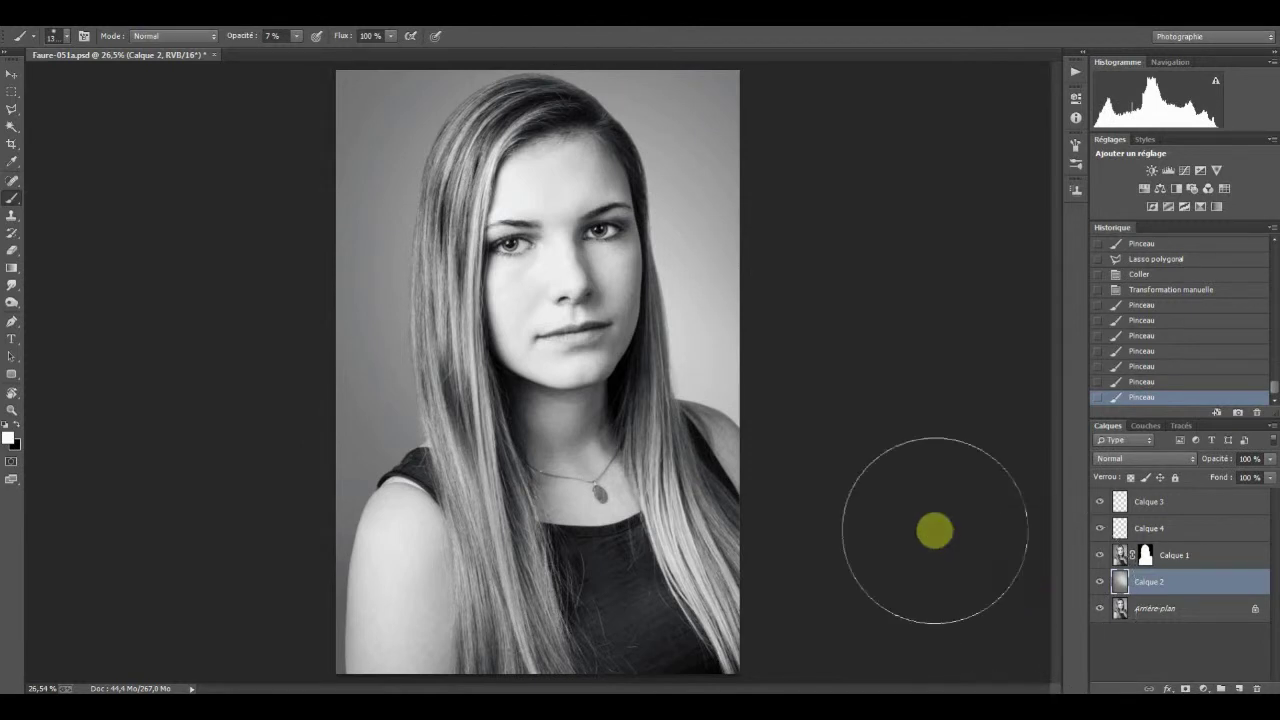
pyautogui.scroll(2, 653, 344)
pyautogui.scroll(2, 630, 260)
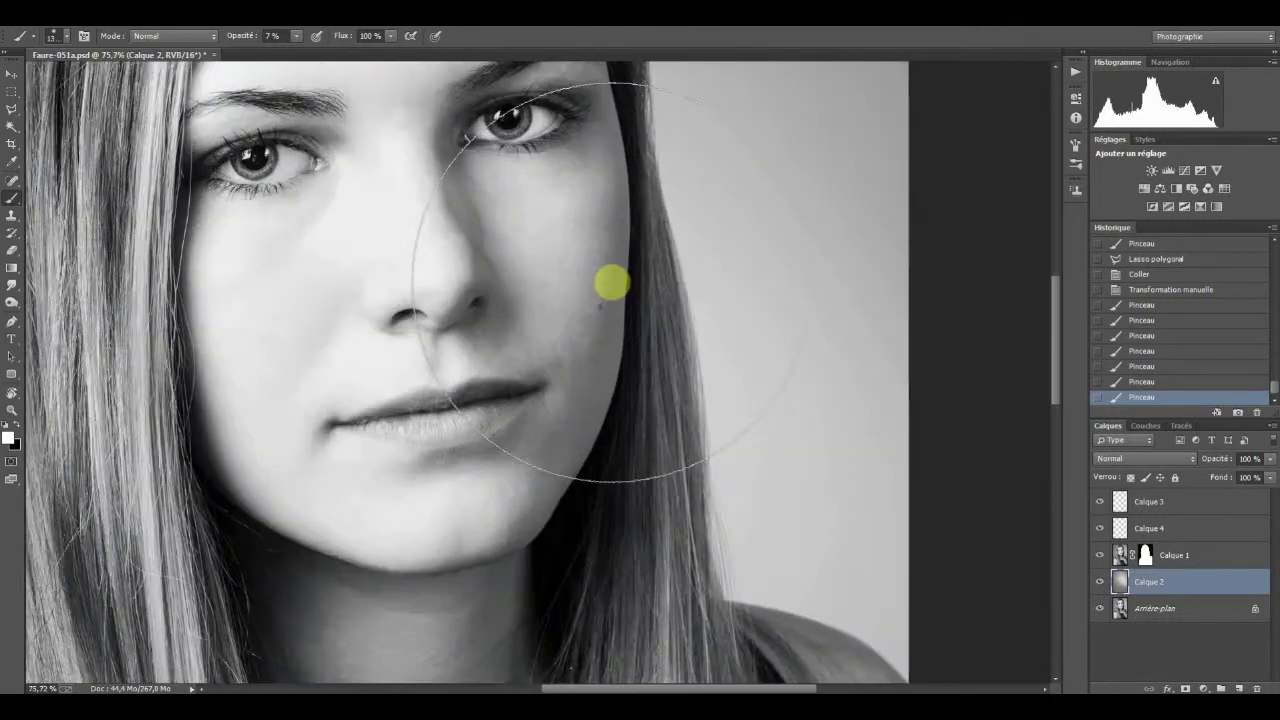
pyautogui.scroll(1, 571, 297)
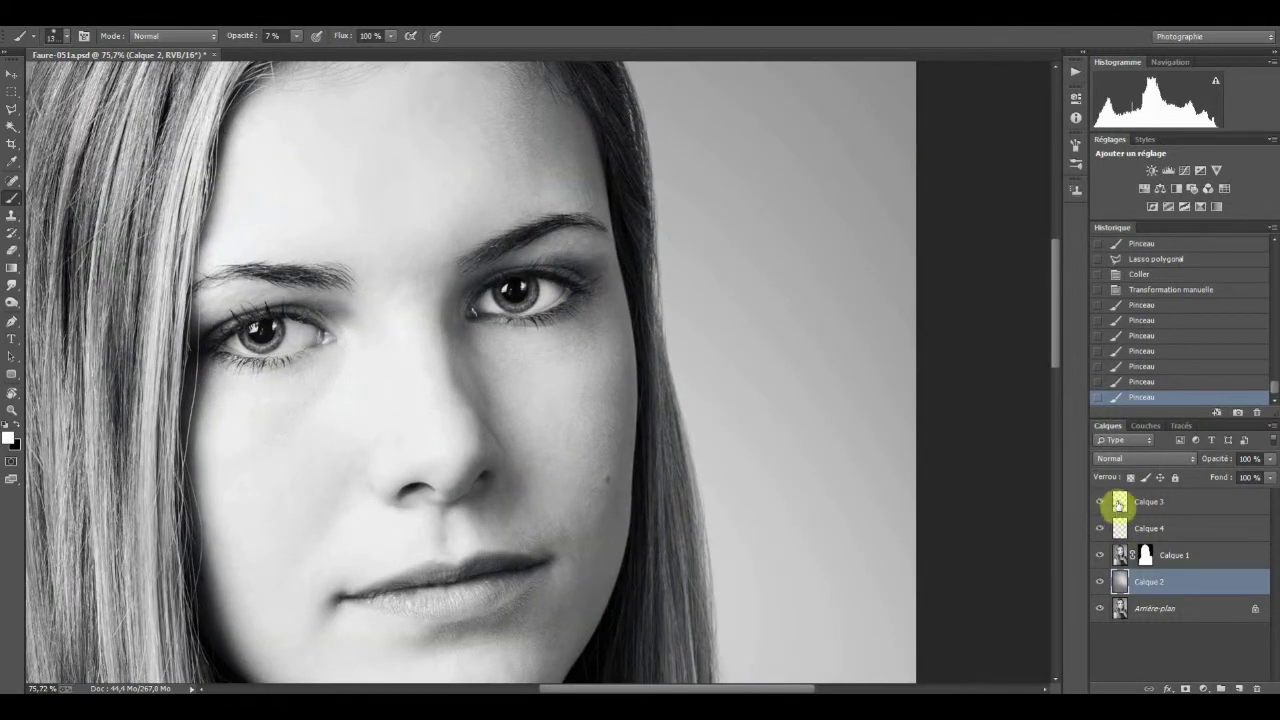
# - Select Calque 3, rotate the view about 90° and shrink the brush to 9 px
pyautogui.click(1119, 503)
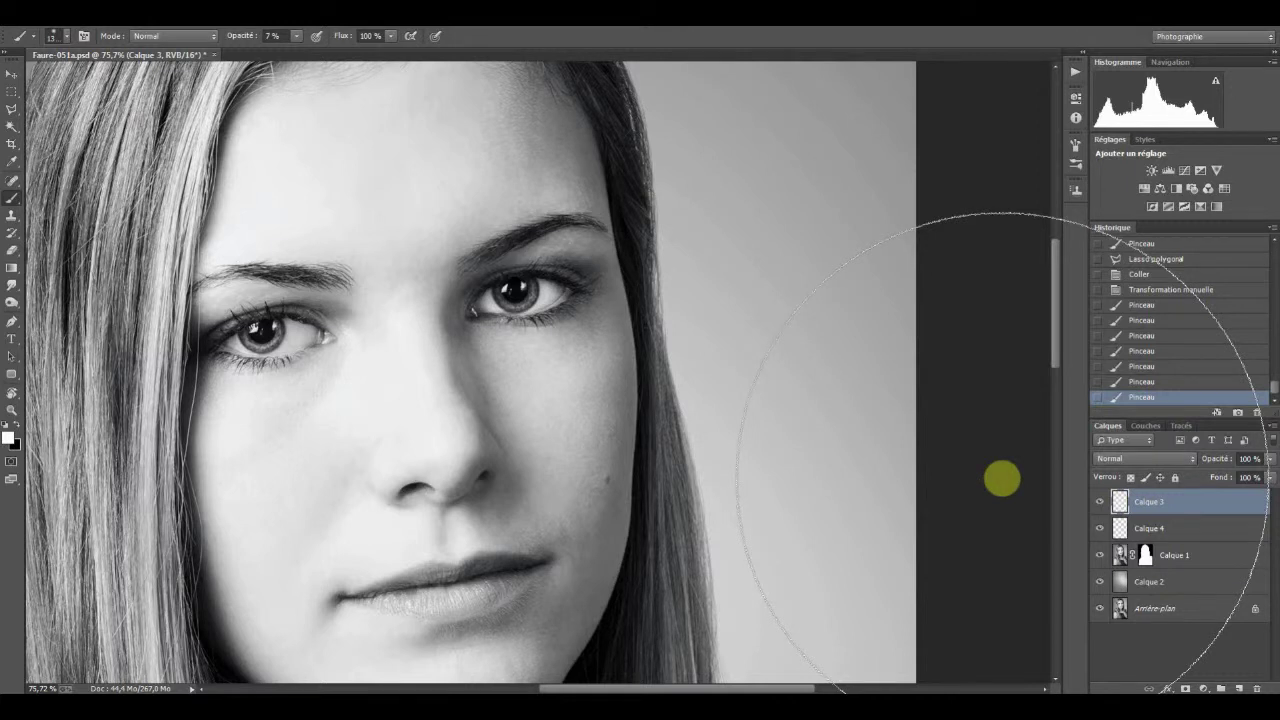
pyautogui.press('r')
pyautogui.moveTo(1002, 478); pyautogui.dragTo(571, 149)
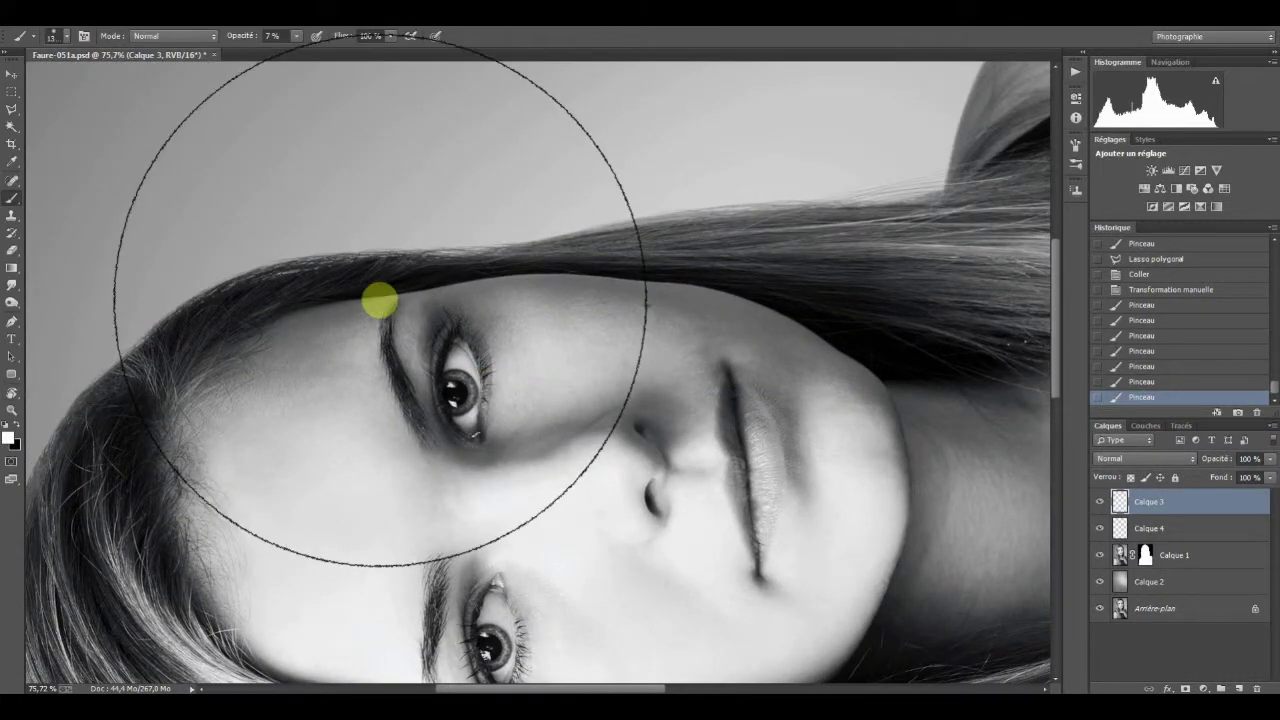
pyautogui.scroll(2, 379, 299)
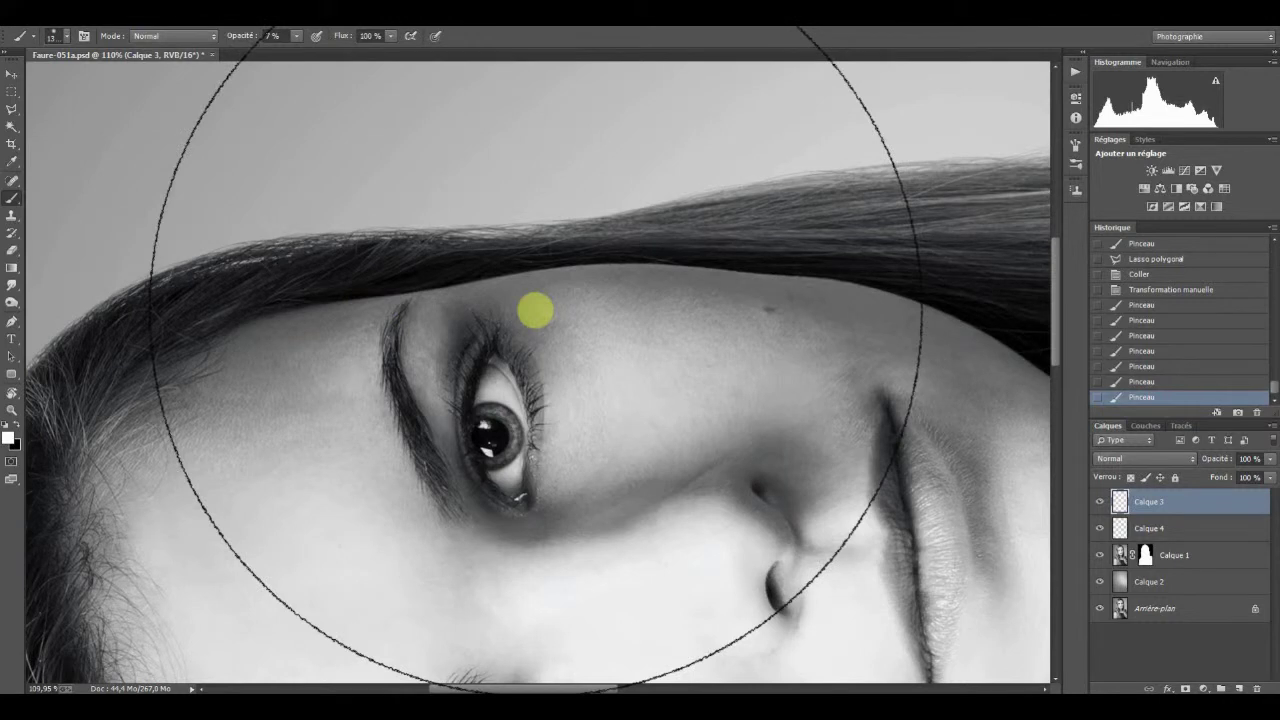
pyautogui.moveTo(535, 311); pyautogui.dragTo(120, 380)
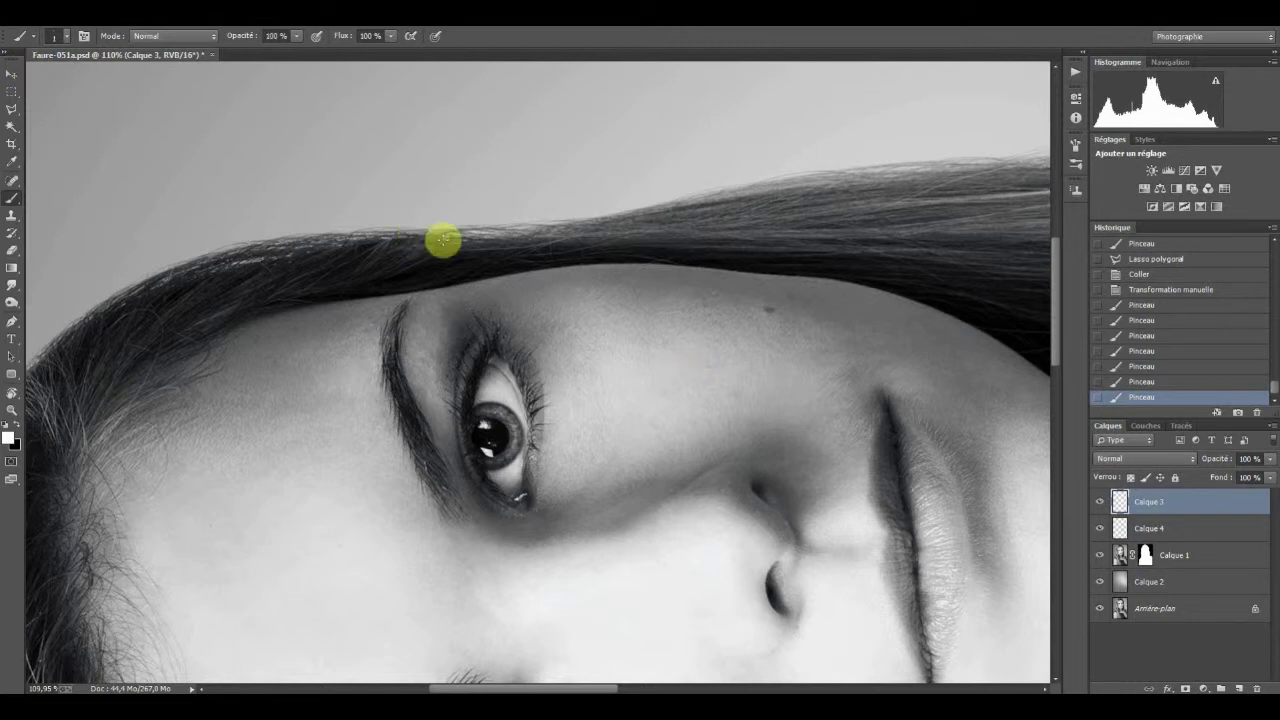
# - Sample hair tones and paint thin strands along the hair's outer edge
pyautogui.click(411, 242)
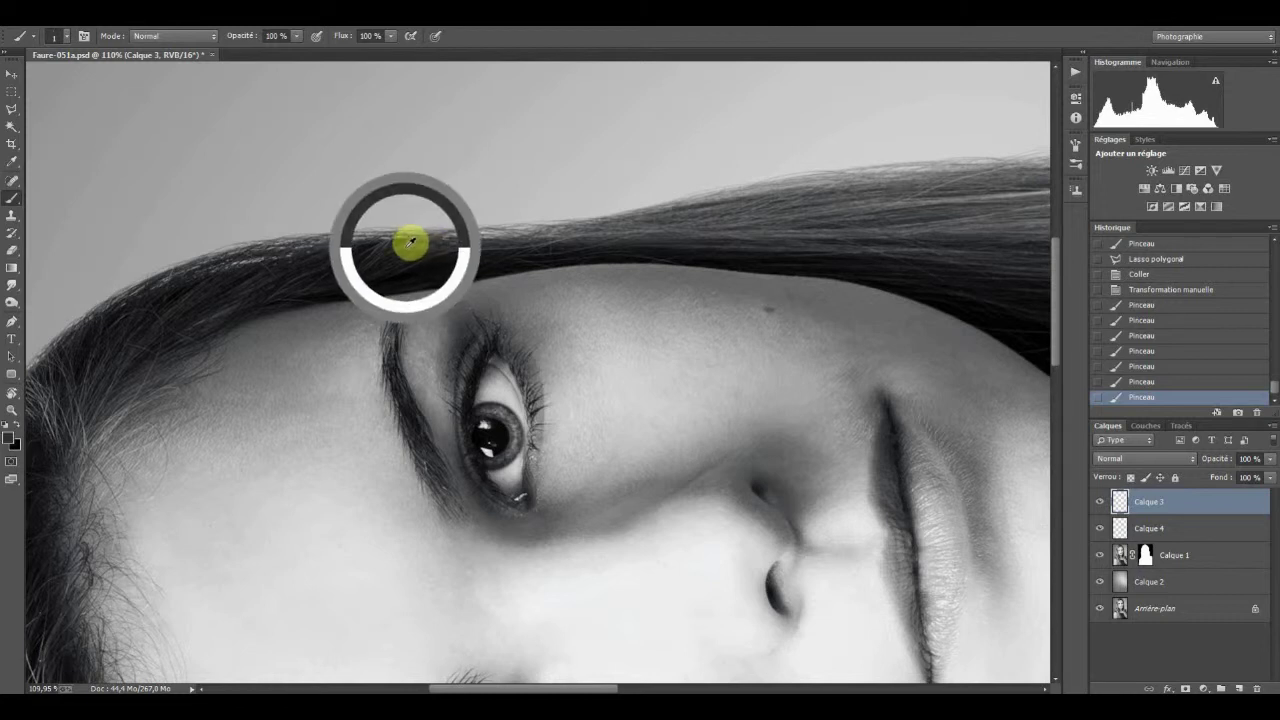
pyautogui.moveTo(383, 235)
pyautogui.mouseDown()
pyautogui.moveTo(528, 220)
pyautogui.moveTo(500, 237)
pyautogui.moveTo(578, 214)
pyautogui.mouseUp()
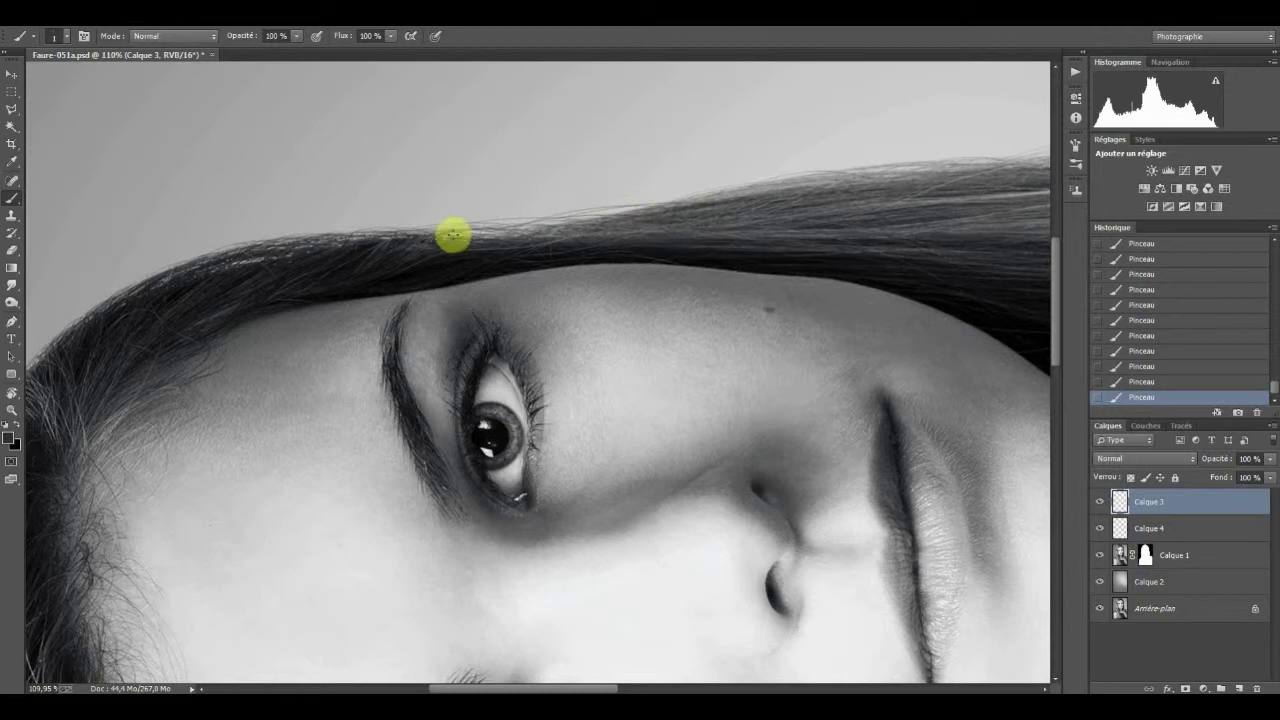
pyautogui.click(428, 262)
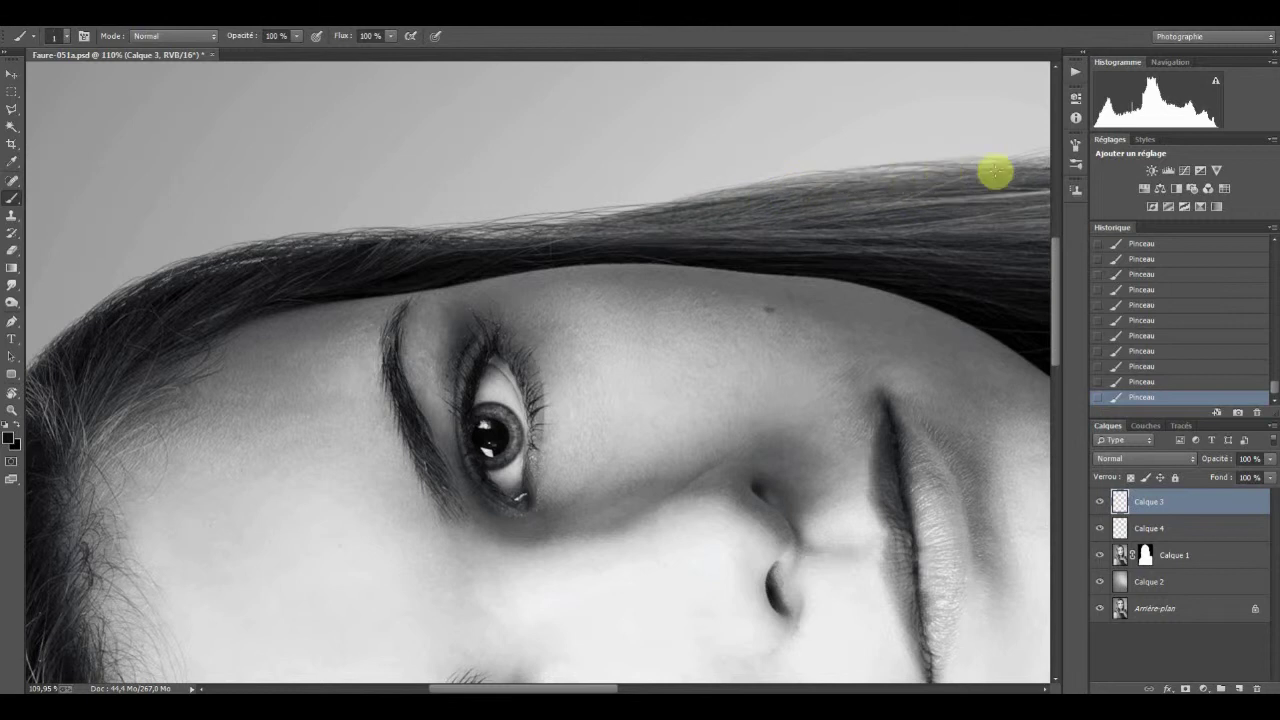
pyautogui.moveTo(889, 186); pyautogui.dragTo(589, 223)
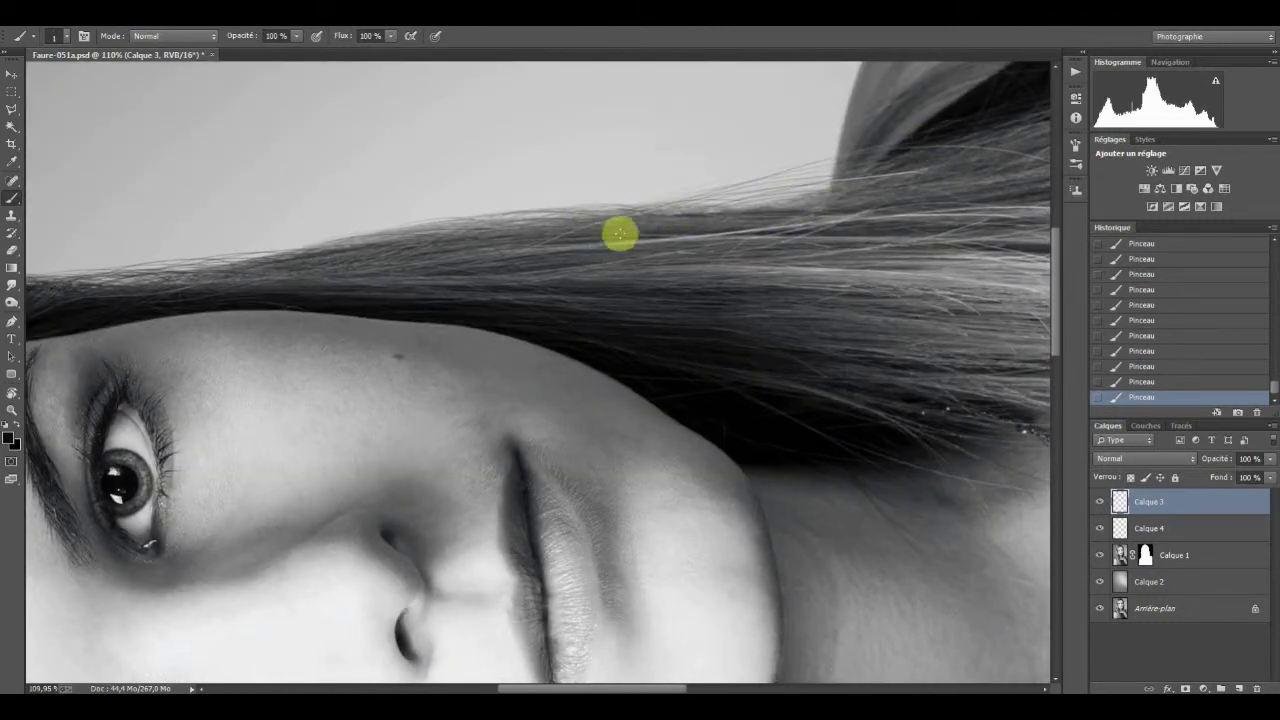
pyautogui.moveTo(463, 280); pyautogui.dragTo(743, 214)
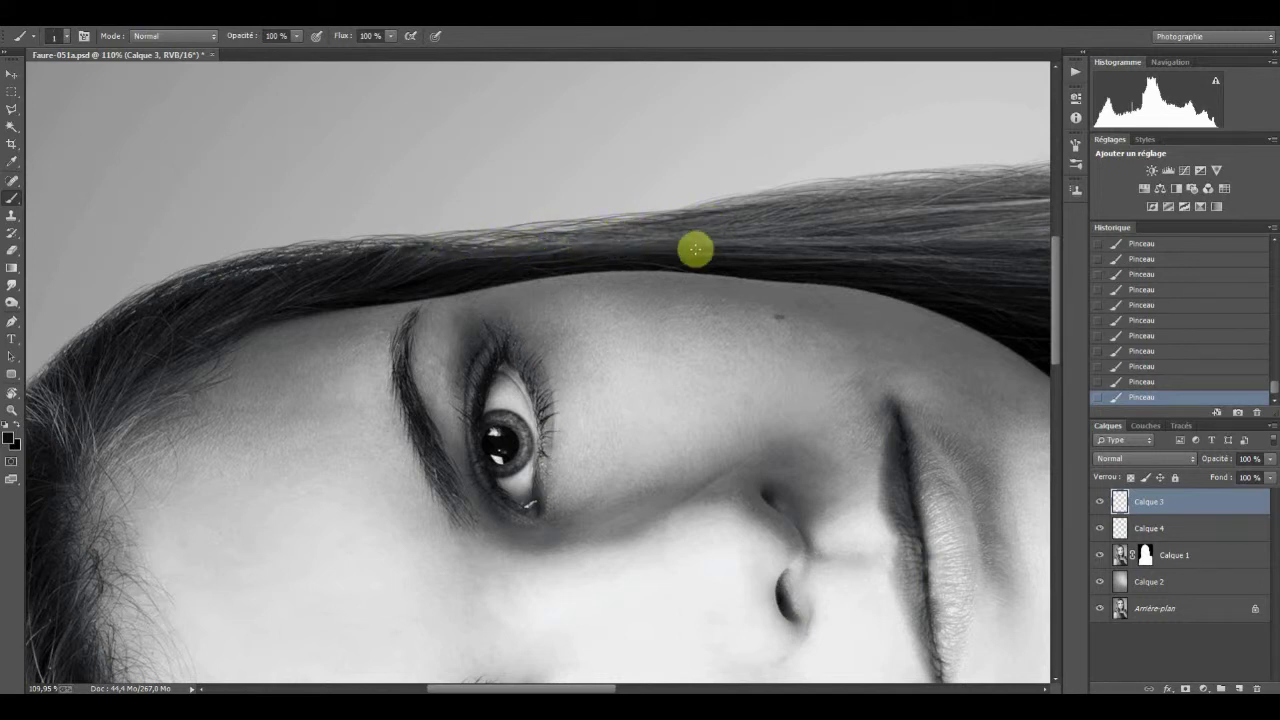
# - Reset the view rotation and fit the whole portrait in the window
pyautogui.press('r')
pyautogui.click(197, 36)
pyautogui.press('b')
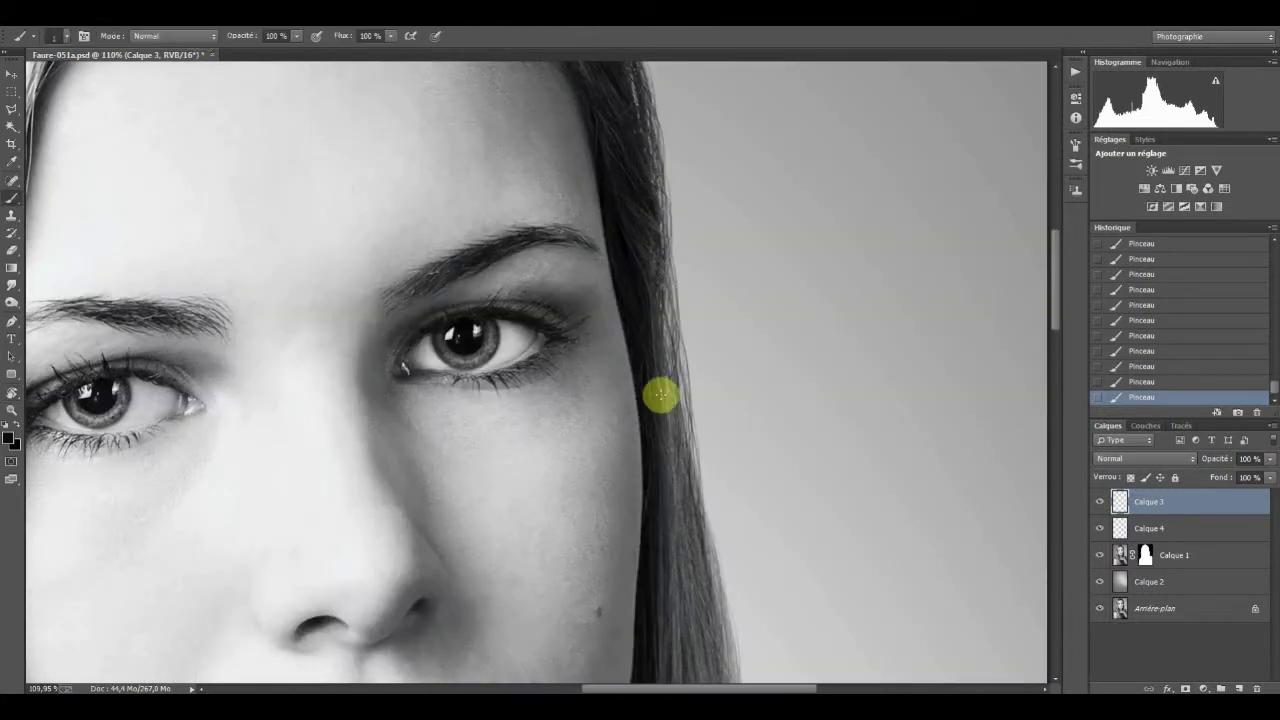
pyautogui.hotkey('ctrl', '0')
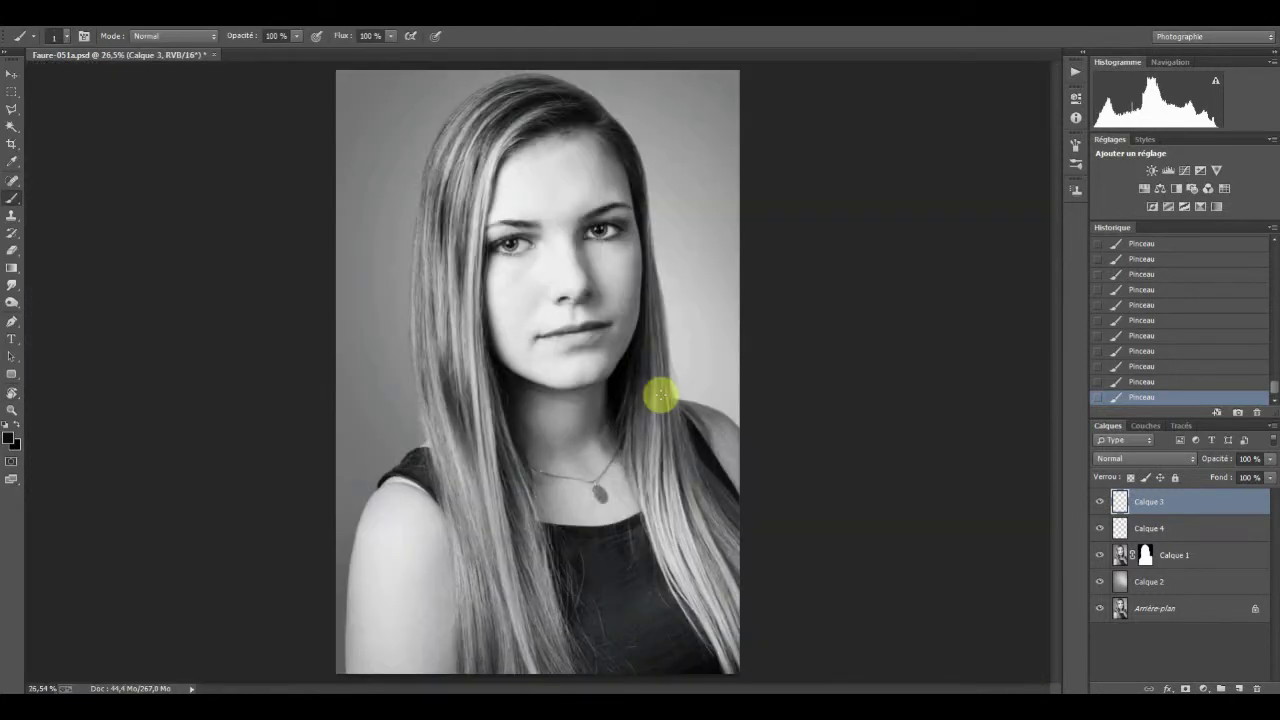